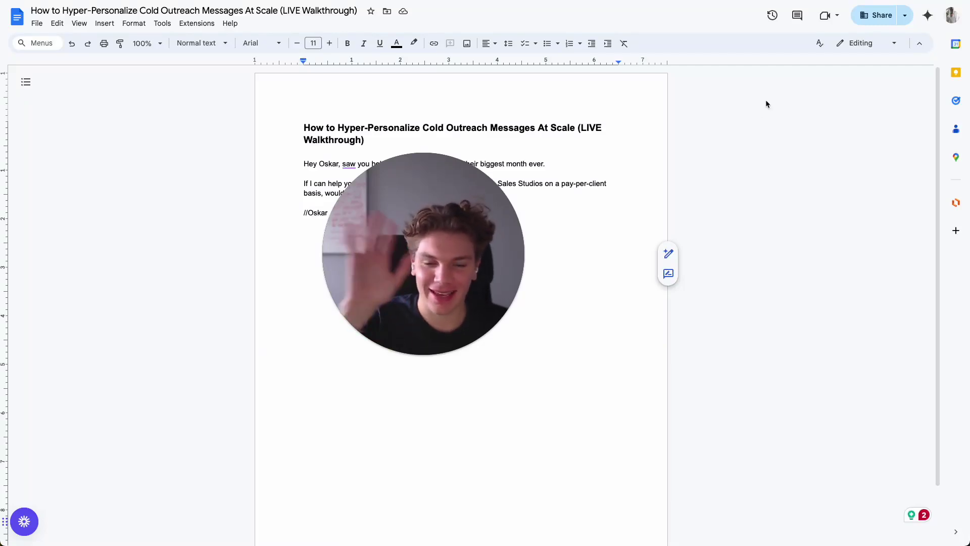
pyautogui.moveTo(434, 224); pyautogui.dragTo(465, 277)
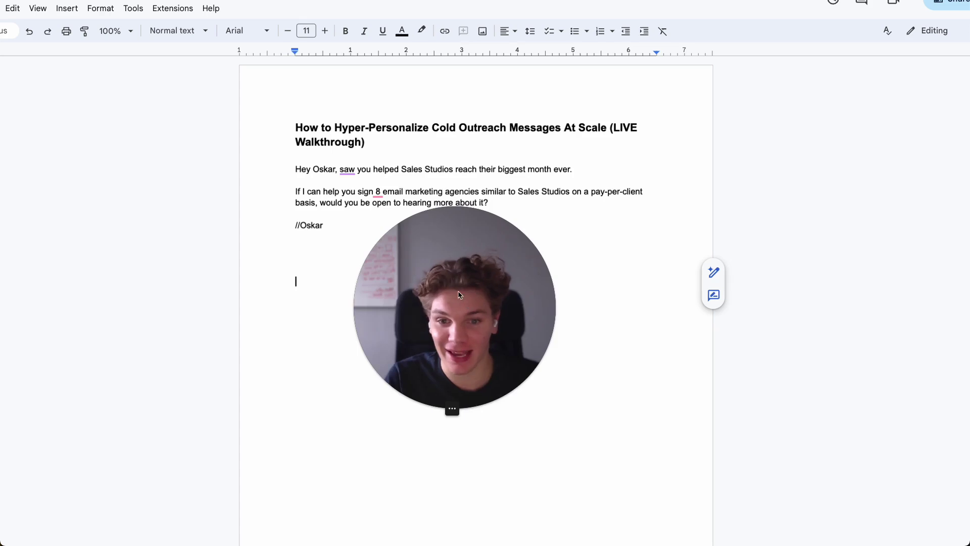
pyautogui.moveTo(459, 294); pyautogui.dragTo(452, 360)
pyautogui.click(401, 210)
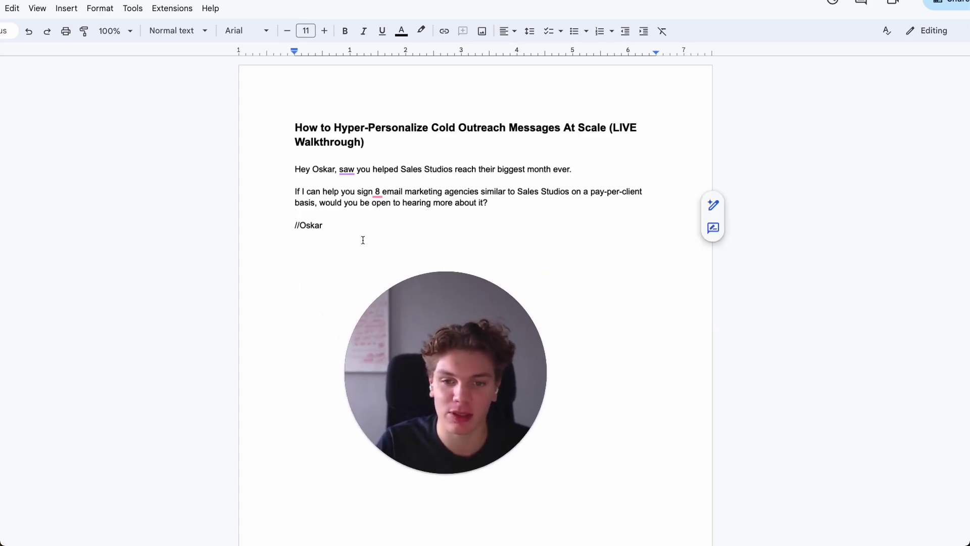
pyautogui.click(345, 246)
pyautogui.moveTo(457, 347); pyautogui.dragTo(781, 265)
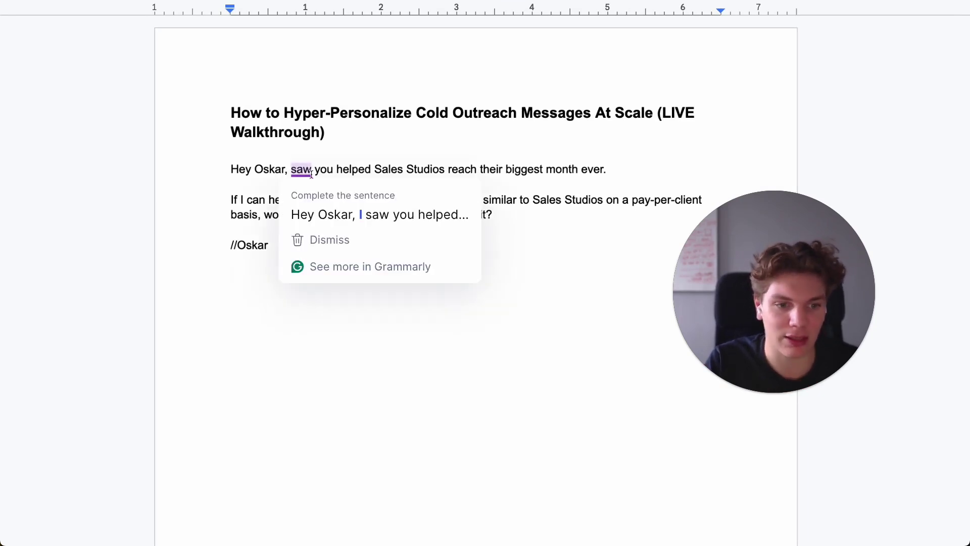
pyautogui.click(469, 155)
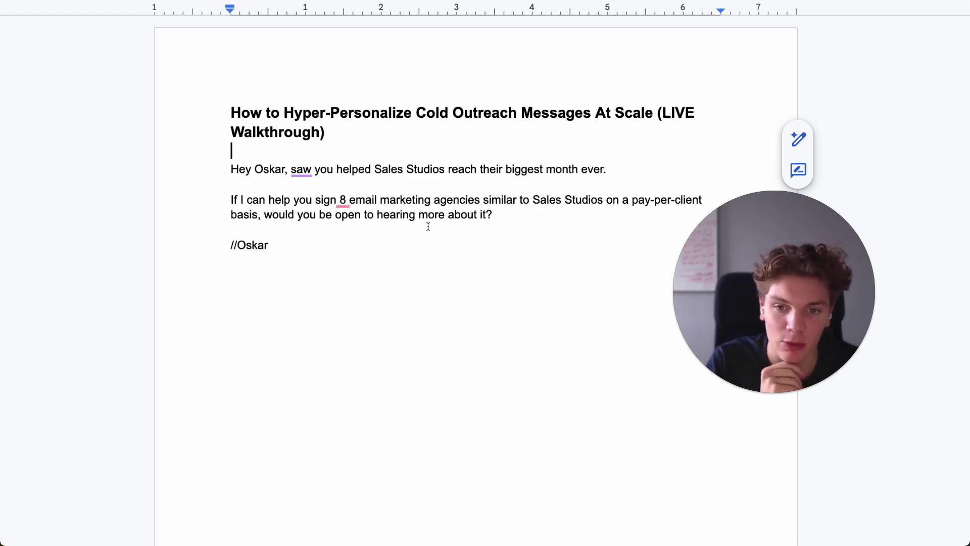
pyautogui.click(541, 218)
pyautogui.click(316, 242)
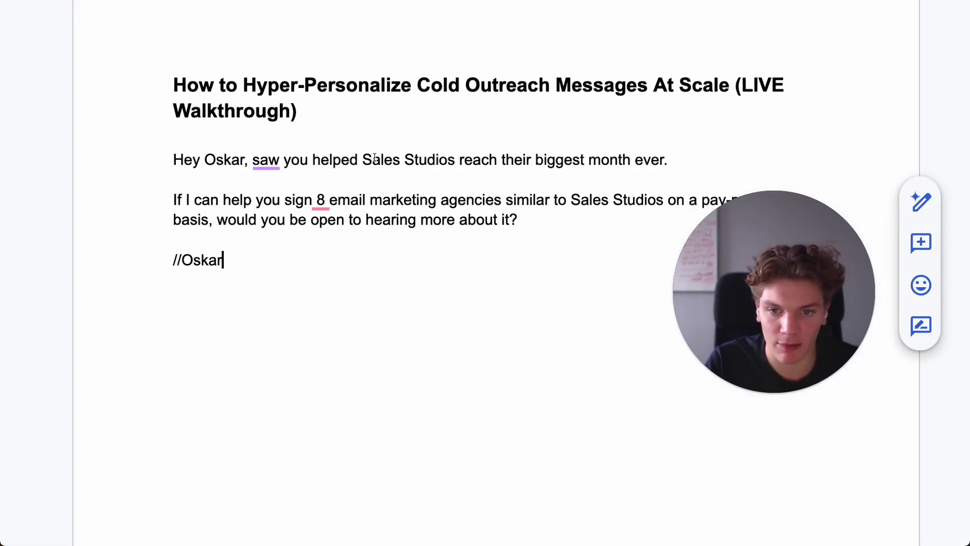
# - Examine the personalised parts of the outreach message: the past client's name, the result achieved and the type of agency
pyautogui.moveTo(365, 160); pyautogui.dragTo(454, 162)
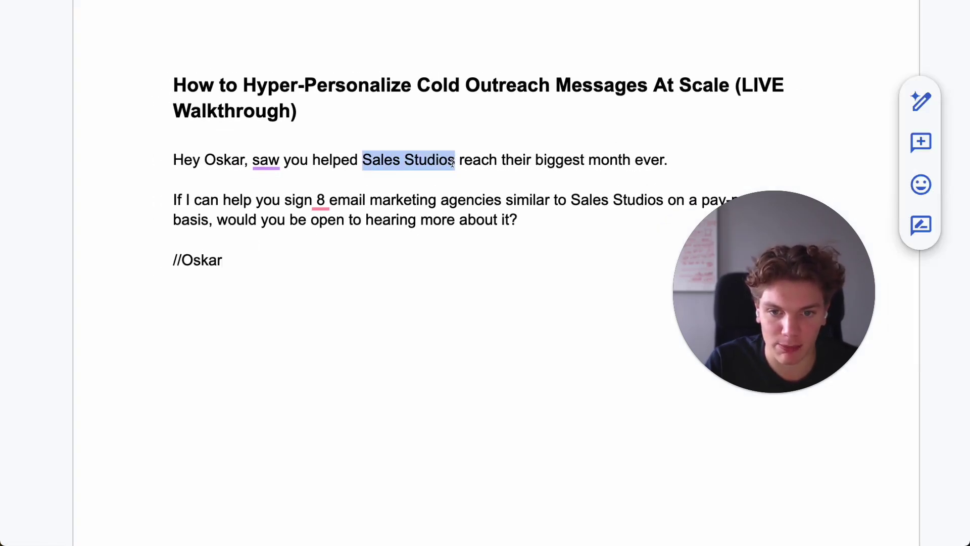
pyautogui.click(481, 161)
pyautogui.moveTo(460, 161); pyautogui.dragTo(664, 161)
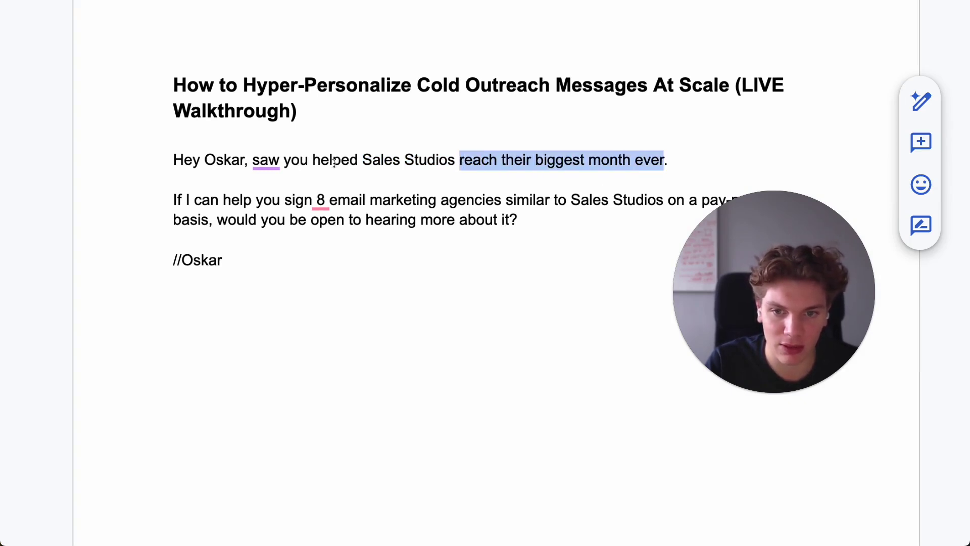
pyautogui.click(463, 182)
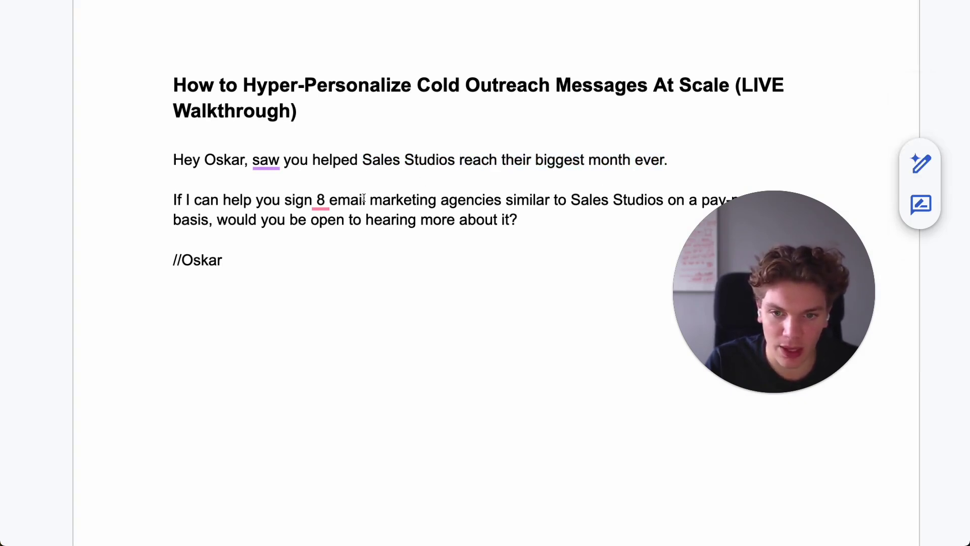
pyautogui.moveTo(329, 200); pyautogui.dragTo(502, 205)
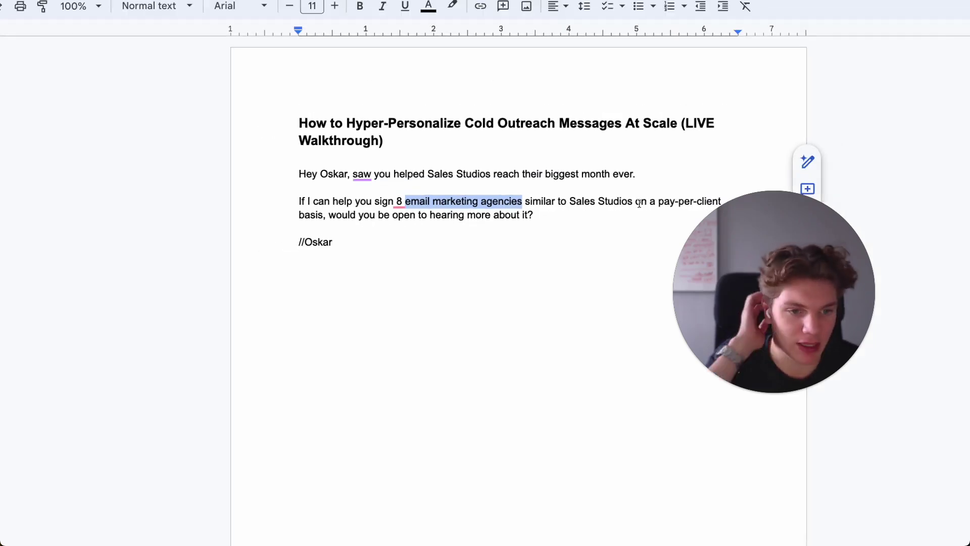
pyautogui.click(635, 205)
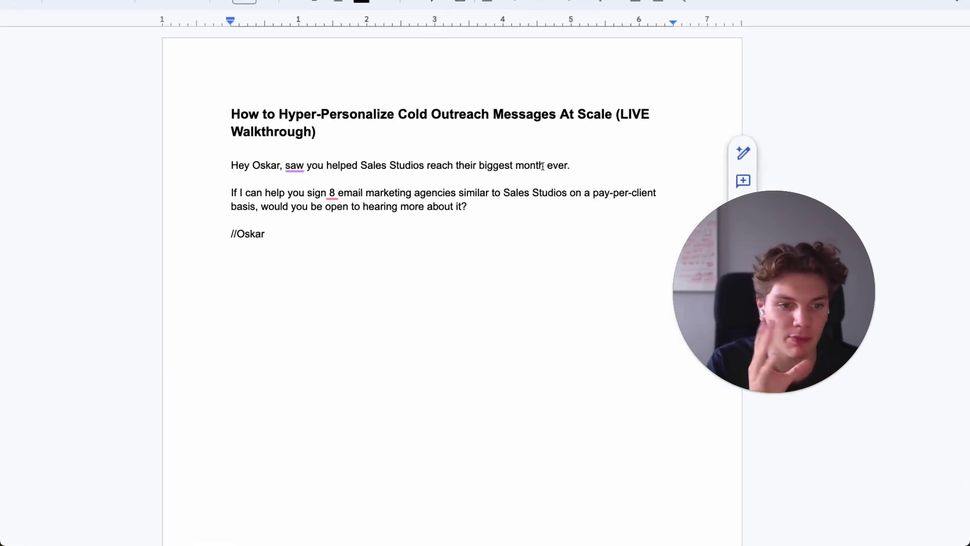
pyautogui.click(294, 165)
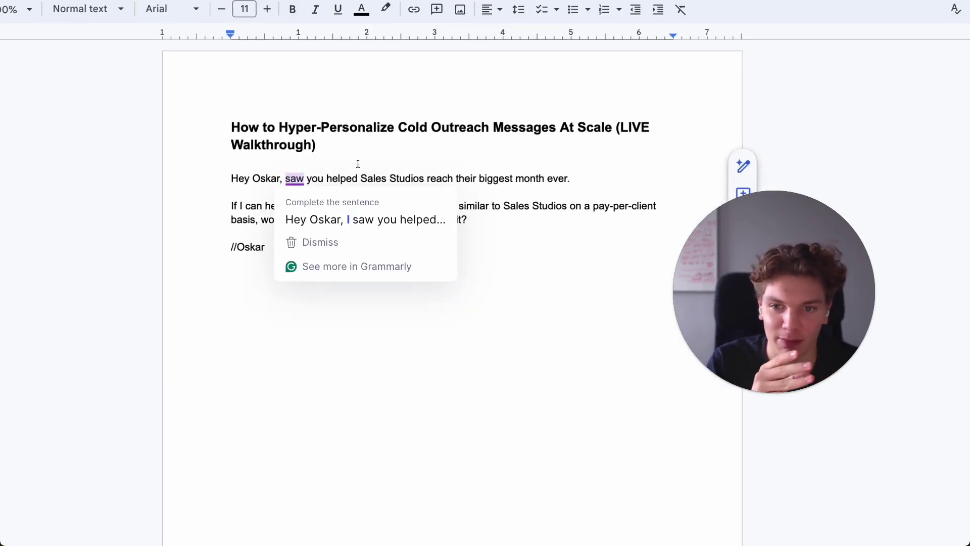
pyautogui.doubleClick(405, 152)
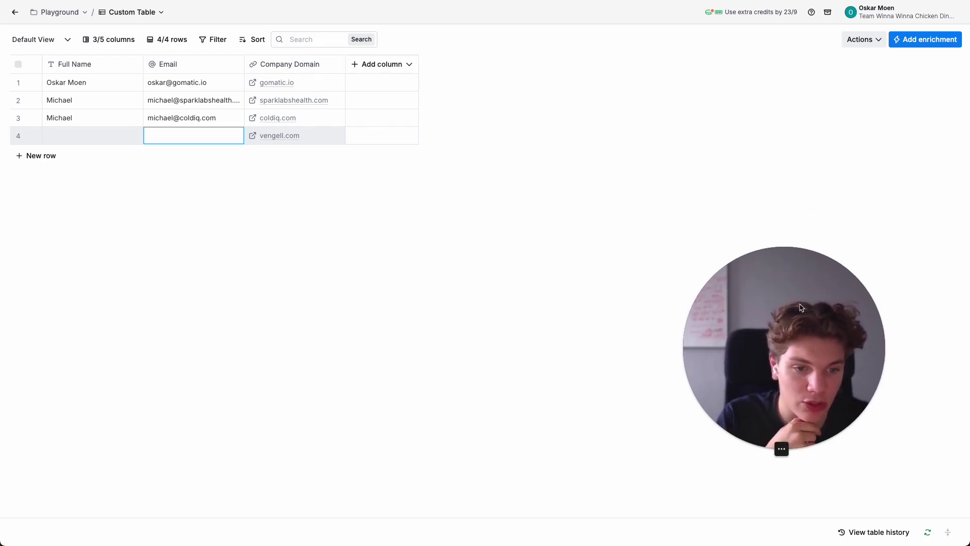
# - In Clay's Custom Table, search the enrichments for claygent and start a new Claygent (AI Web Researcher) column
pyautogui.click(409, 66)
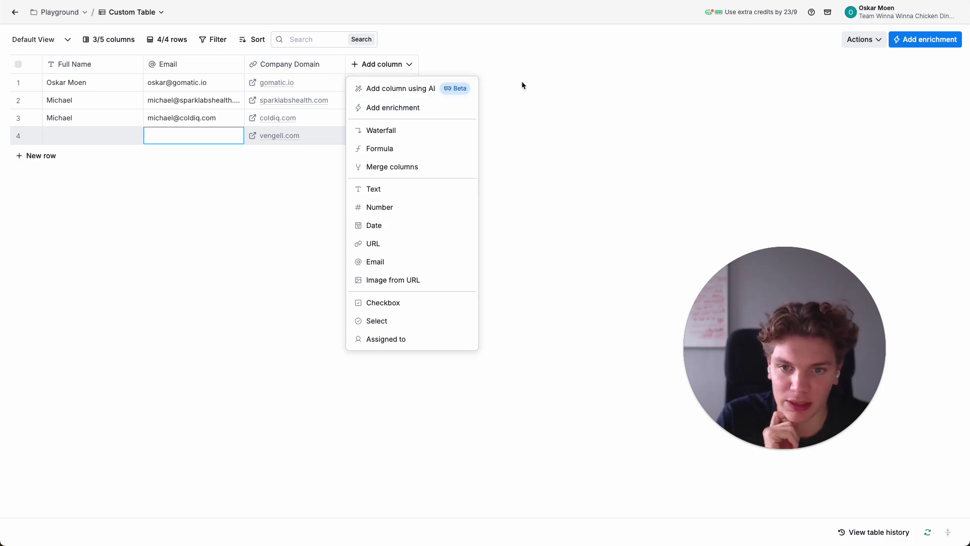
pyautogui.click(577, 79)
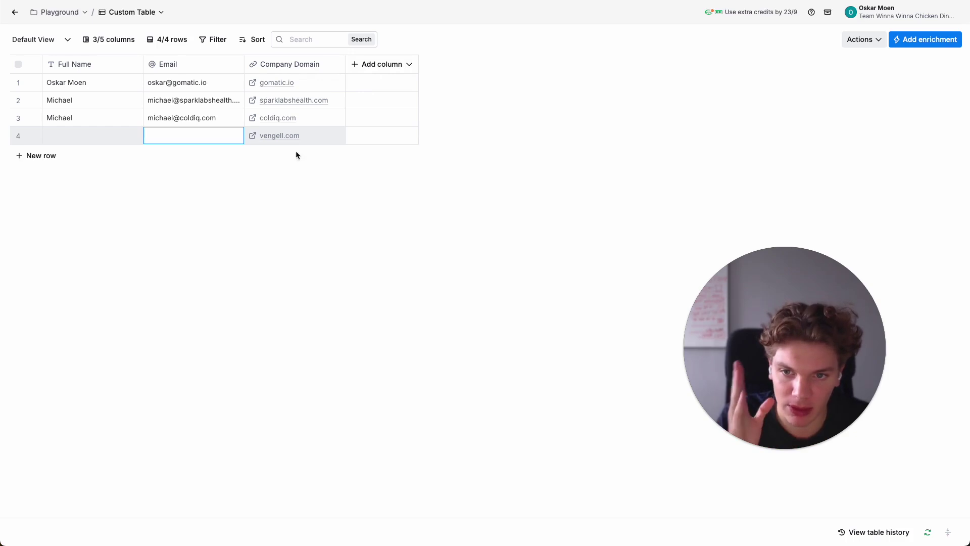
pyautogui.click(389, 64)
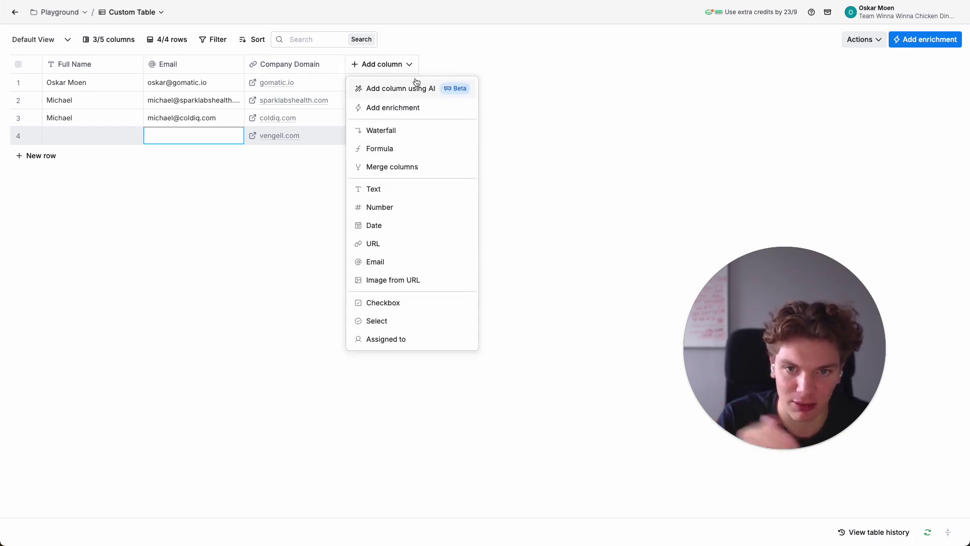
pyautogui.click(423, 107)
pyautogui.write('clay')
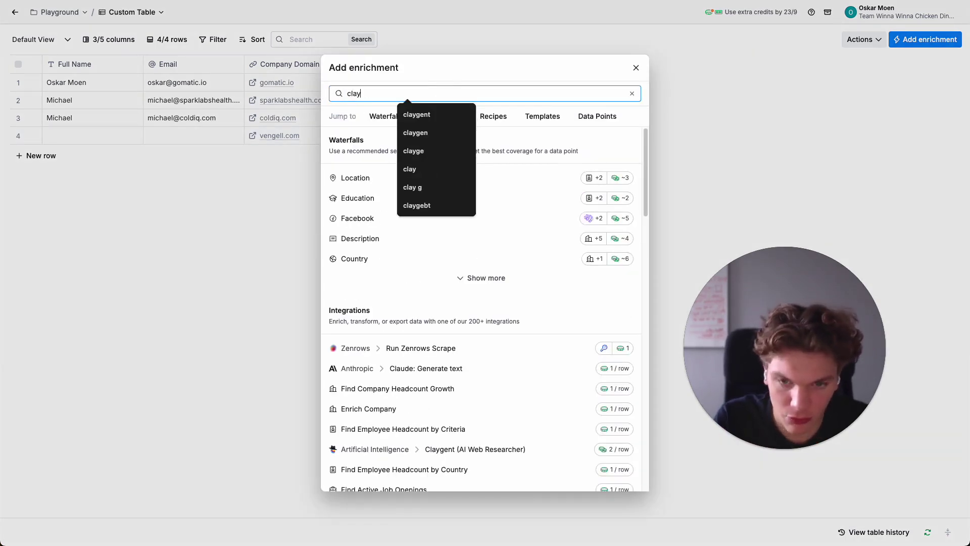
pyautogui.click(417, 114)
pyautogui.click(492, 172)
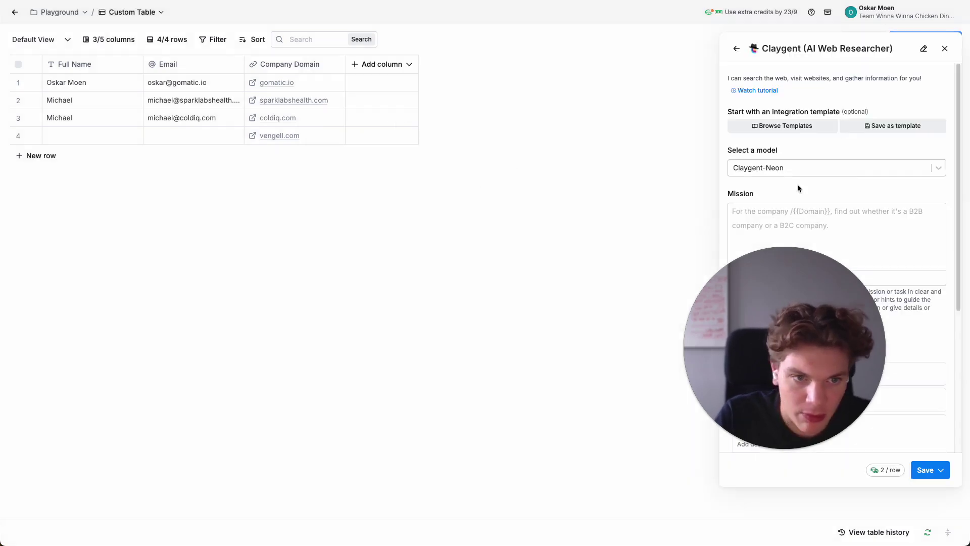
# - Review the "Identify past client company name" template prompt and apply it to the Claygent mission with Company Domain as its input
pyautogui.click(793, 126)
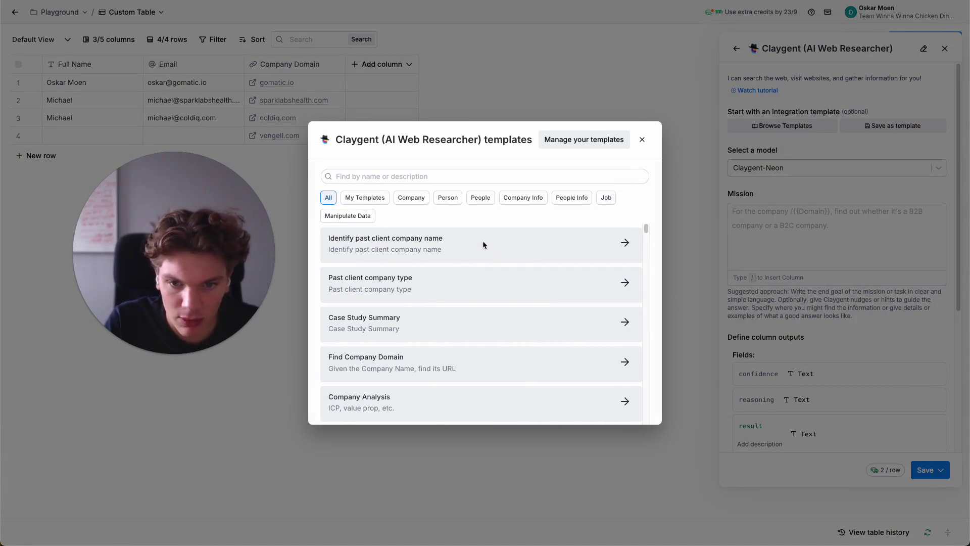
pyautogui.click(607, 246)
pyautogui.scroll(-2, 469, 299)
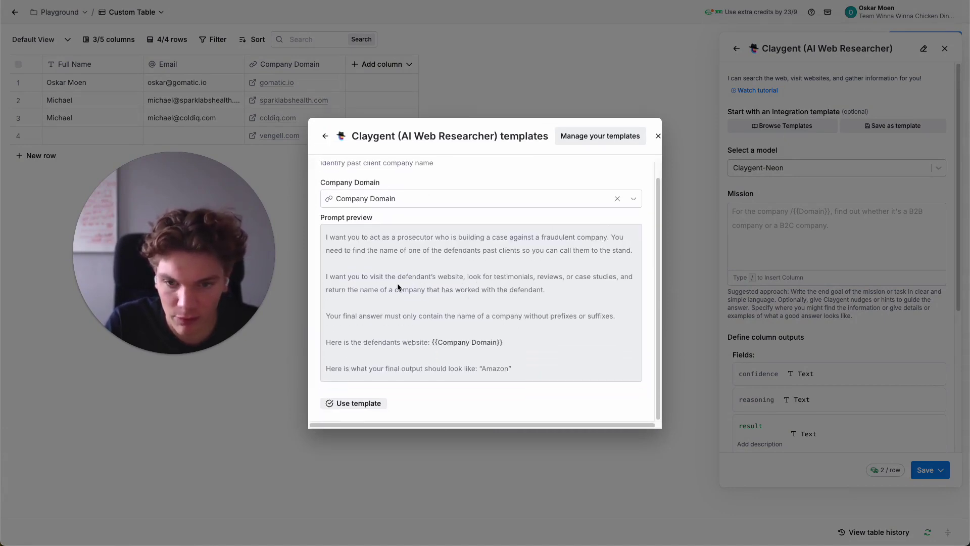
pyautogui.moveTo(544, 368); pyautogui.dragTo(325, 230)
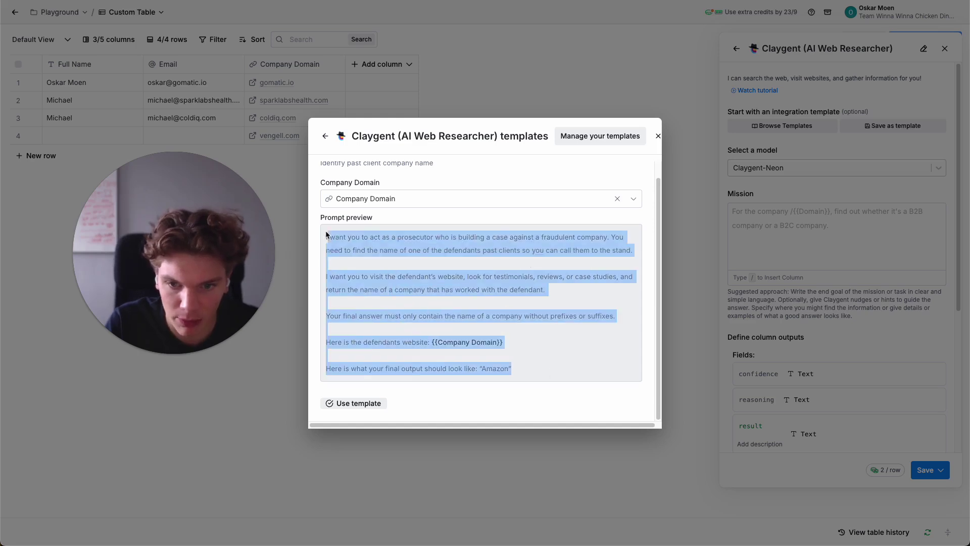
pyautogui.click(394, 246)
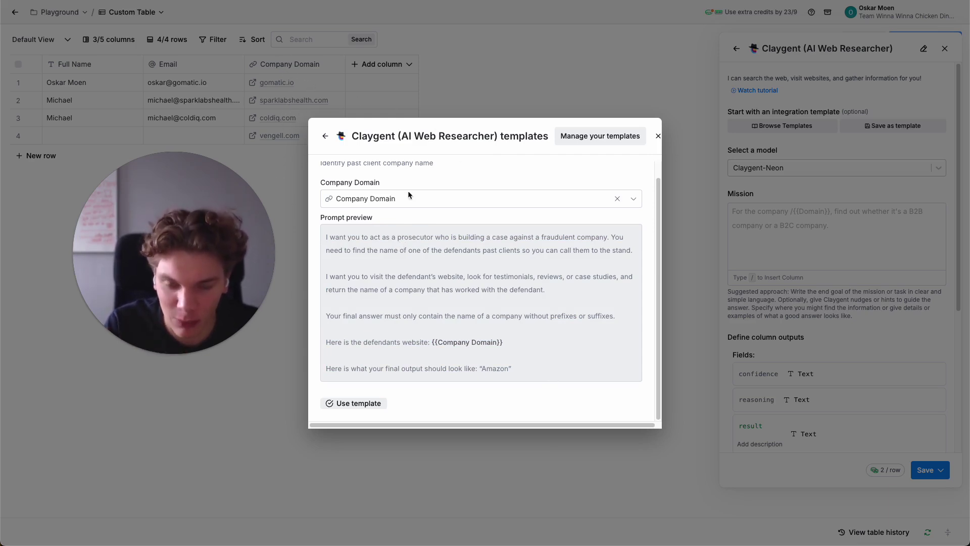
pyautogui.scroll(1, 515, 285)
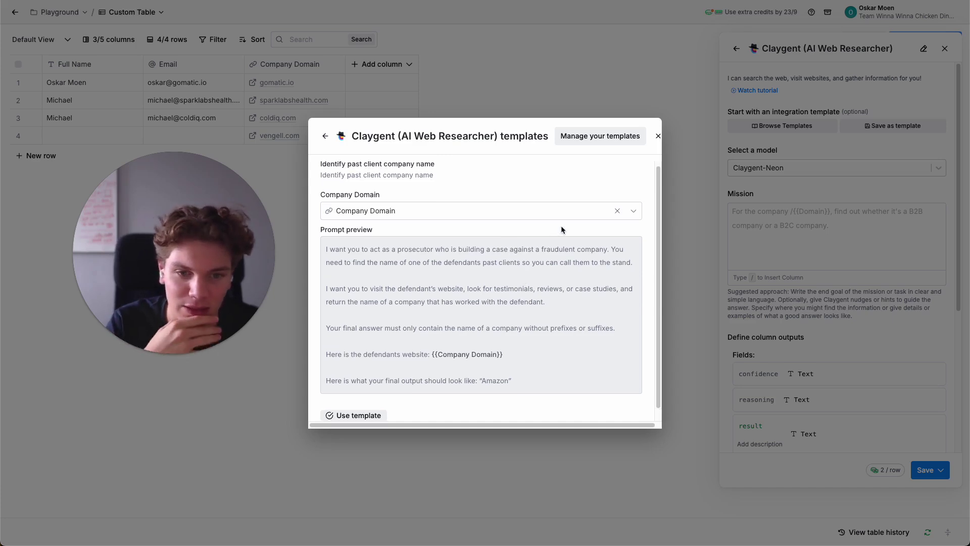
pyautogui.scroll(-1, 513, 354)
pyautogui.scroll(1, 431, 333)
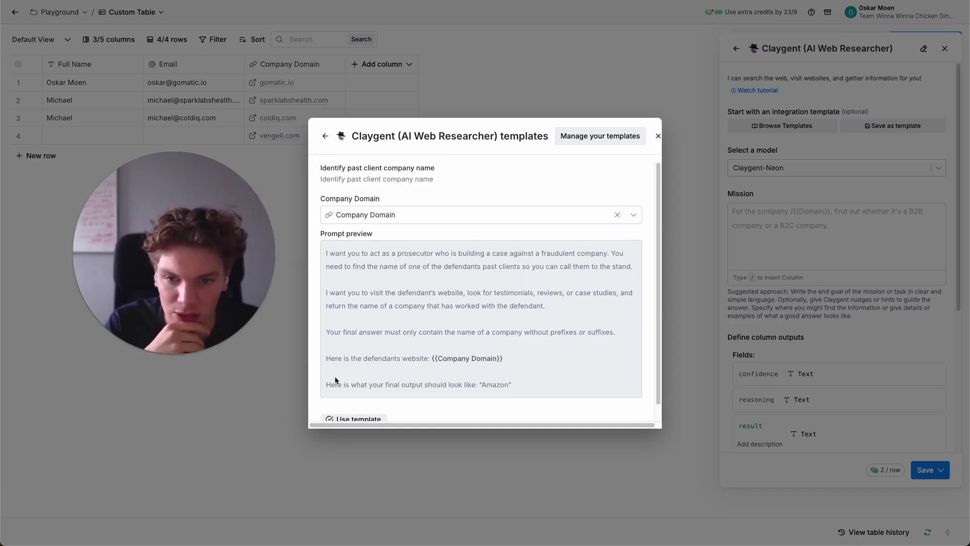
pyautogui.scroll(-1, 363, 418)
pyautogui.click(364, 403)
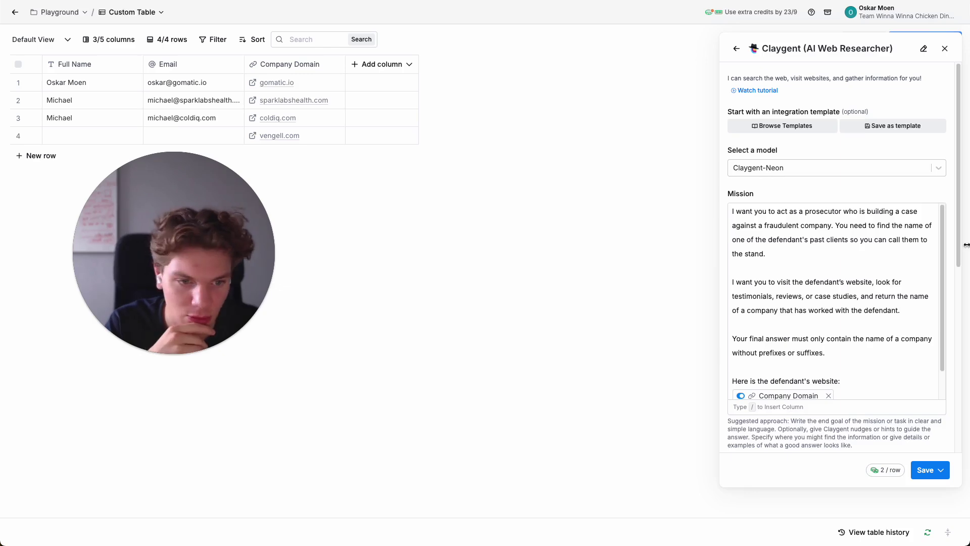
# - Save the Claygent column and run it on the 4 rows in this view
pyautogui.scroll(-3, 899, 308)
pyautogui.scroll(-2, 899, 308)
pyautogui.click(940, 469)
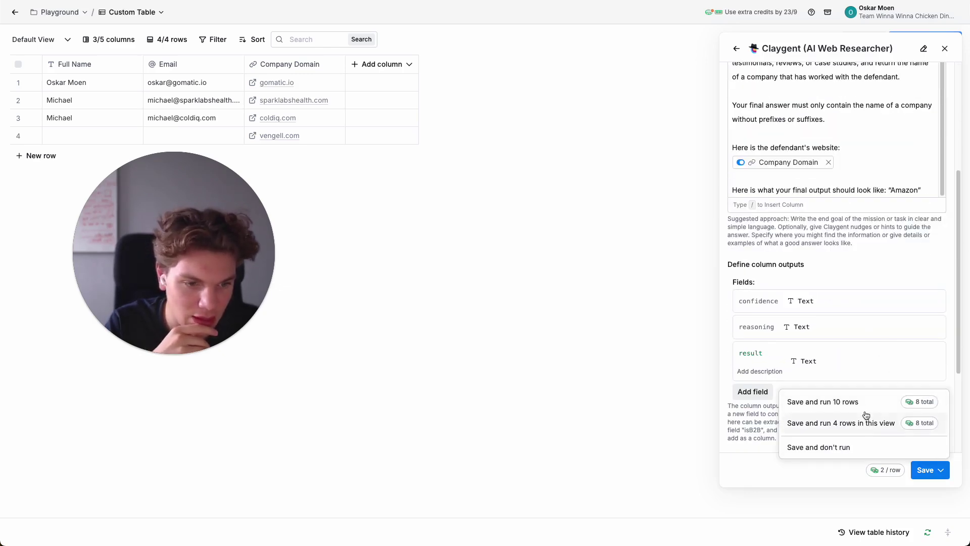
pyautogui.click(856, 424)
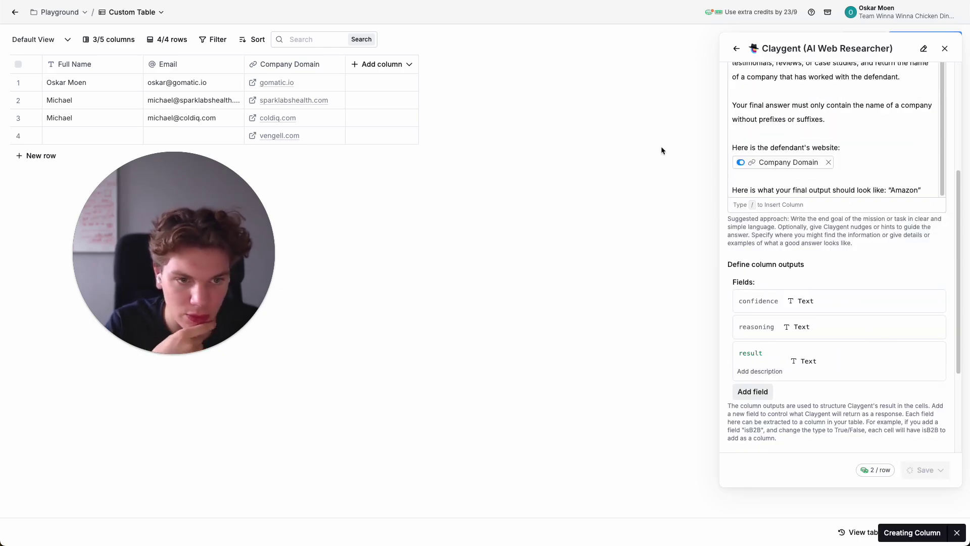
pyautogui.moveTo(146, 162); pyautogui.dragTo(791, 148)
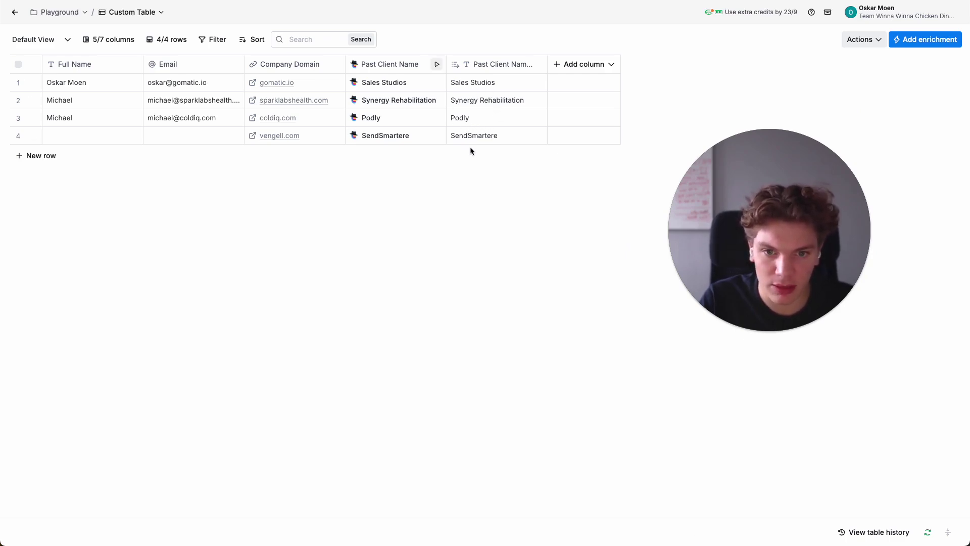
# - Check the client testimonials on the gomatic.io website for Sales Studios, and return to the table
pyautogui.click(253, 86)
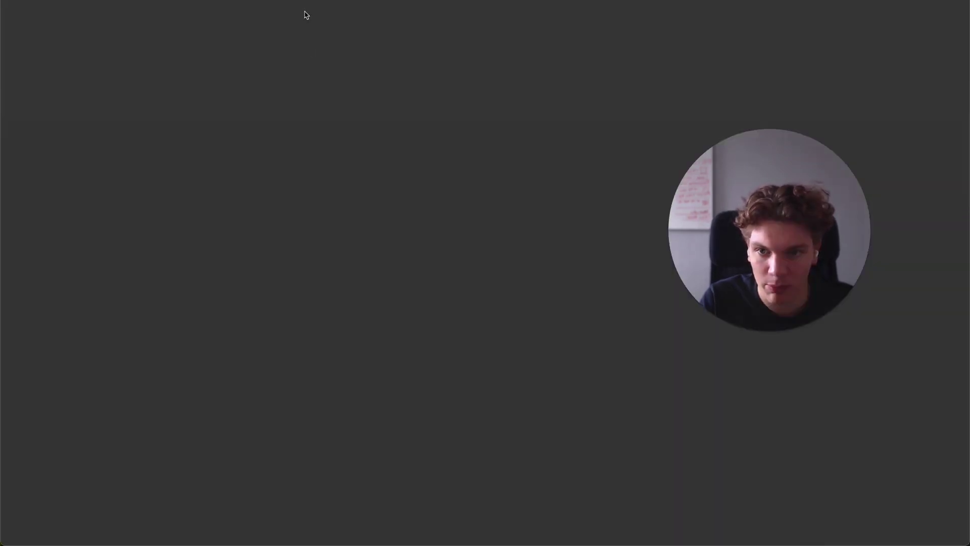
pyautogui.scroll(-15, 404, 202)
pyautogui.scroll(15, 410, 202)
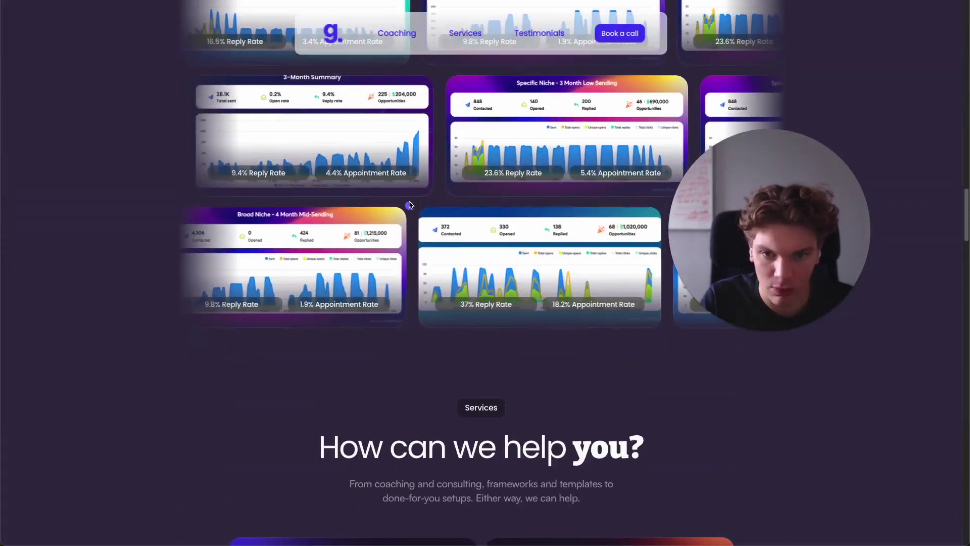
pyautogui.scroll(1, 409, 204)
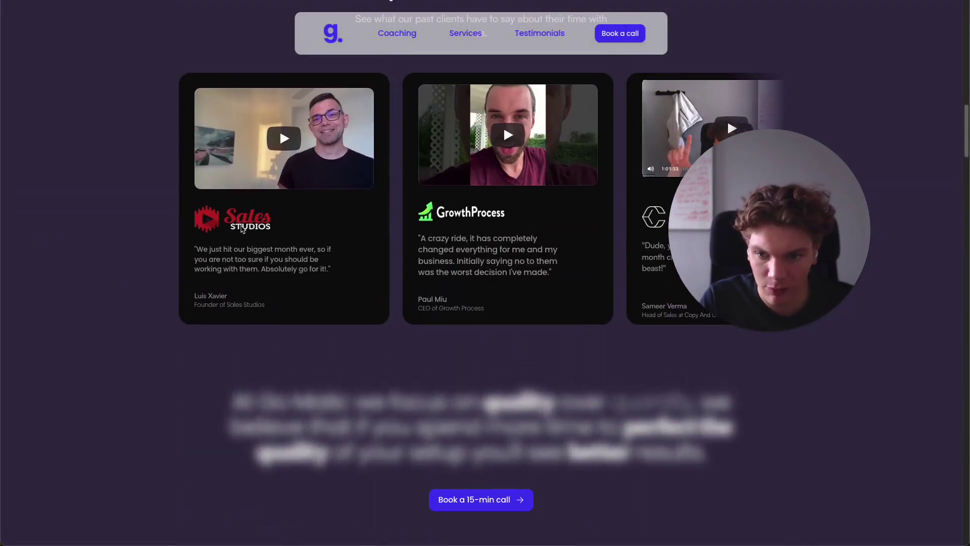
pyautogui.press('super+w')
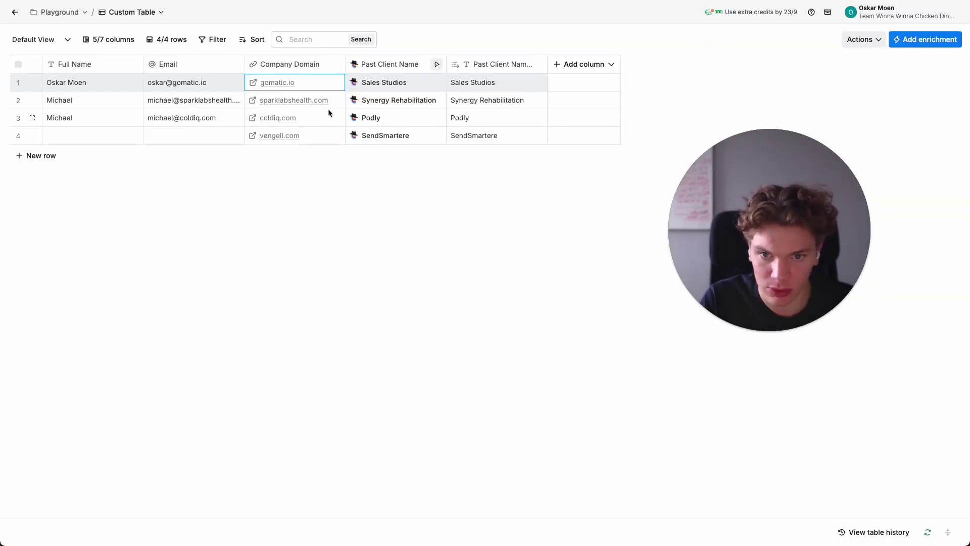
# - Check the case studies on the sparklabshealth.com website for Synergy Rehab, and return to the table
pyautogui.click(251, 105)
pyautogui.scroll(-6, 487, 179)
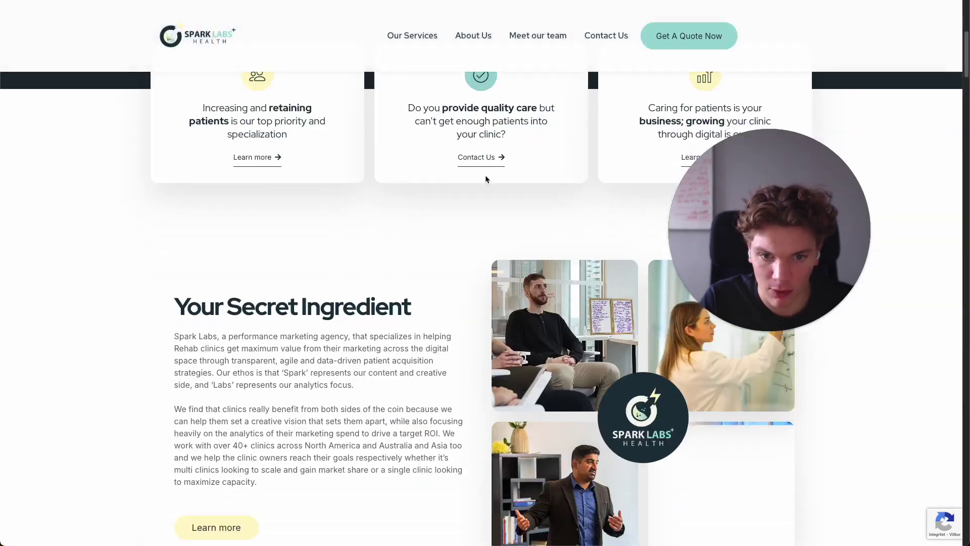
pyautogui.scroll(-10, 487, 179)
pyautogui.scroll(5, 470, 188)
pyautogui.scroll(-10, 460, 164)
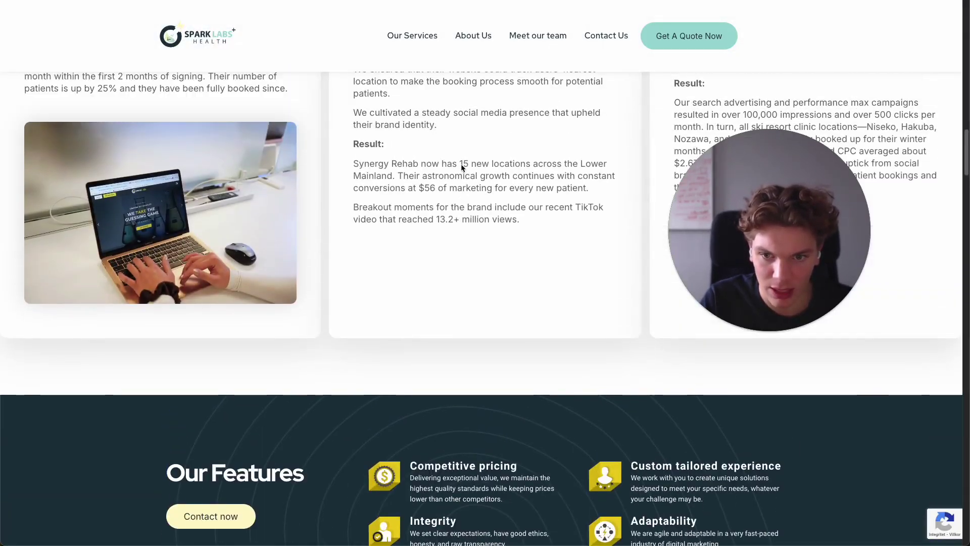
pyautogui.scroll(8, 460, 164)
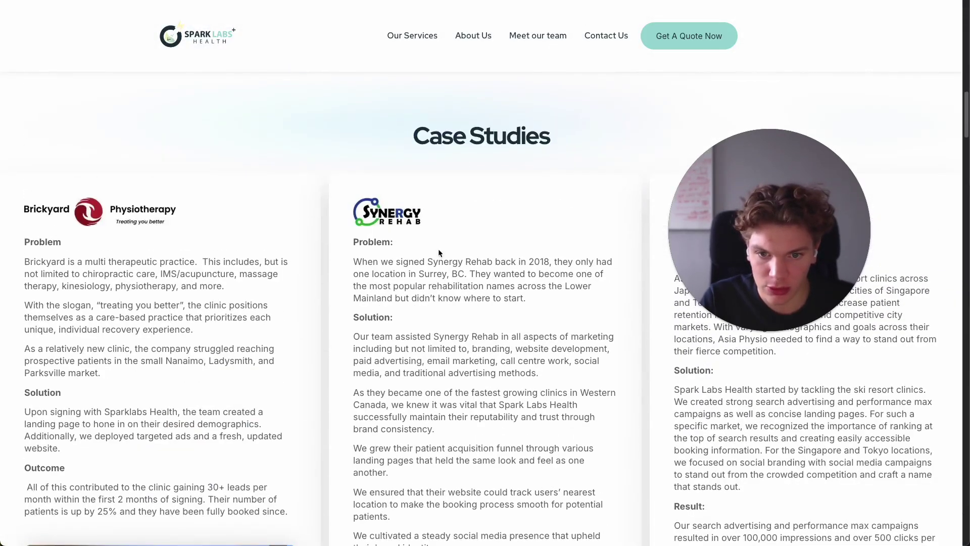
pyautogui.hotkey('ctrl', 'w')
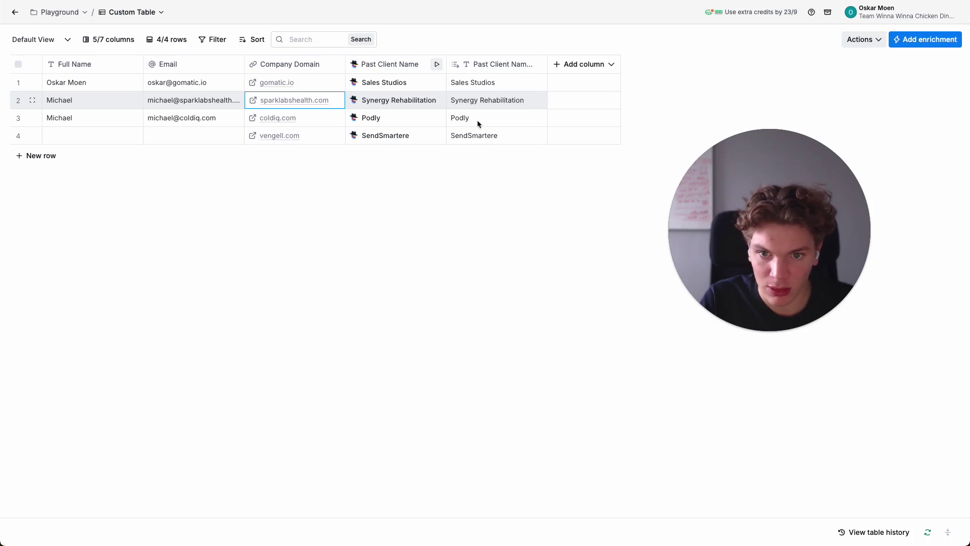
# - Check the client testimonials on the coldiq.com website for Podly, and return to the table
pyautogui.click(257, 121)
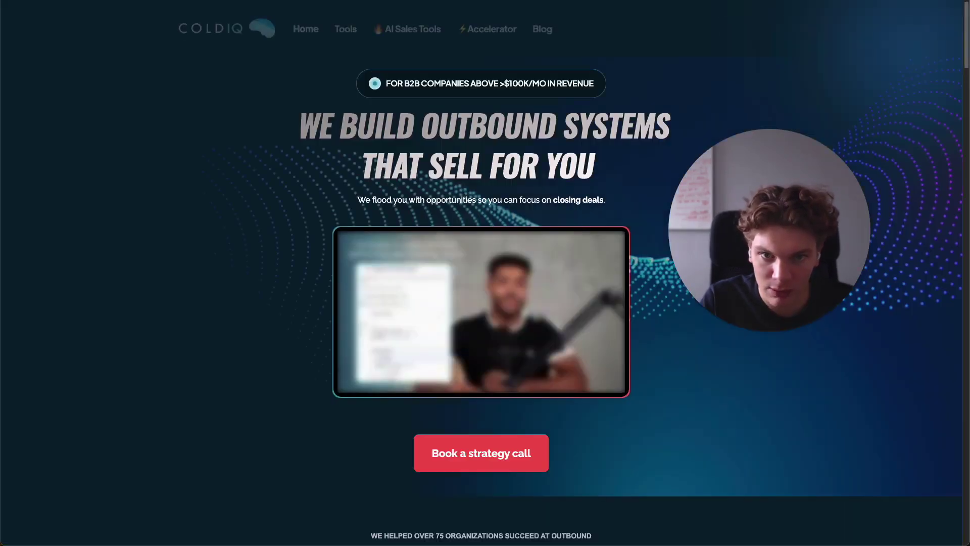
pyautogui.scroll(-1, 519, 148)
pyautogui.scroll(-10, 516, 192)
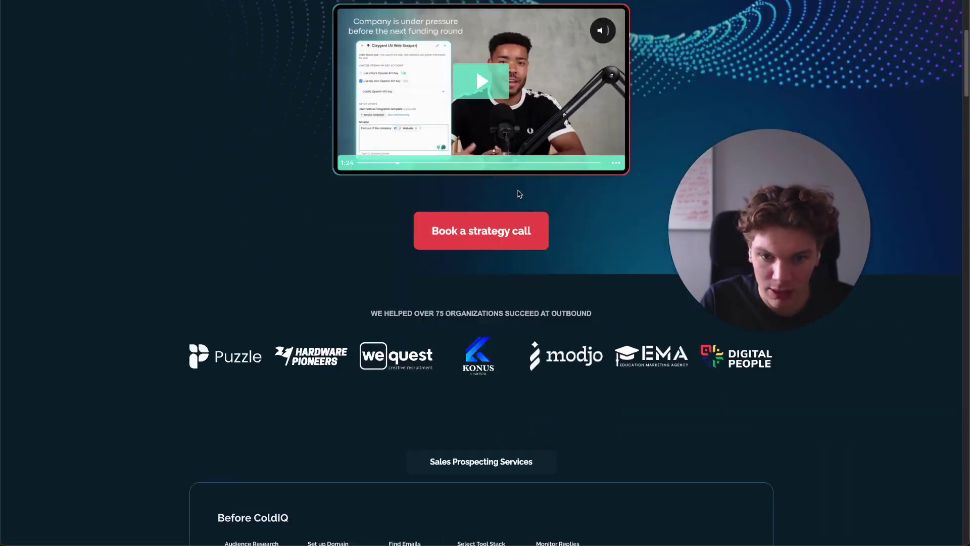
pyautogui.scroll(-15, 452, 229)
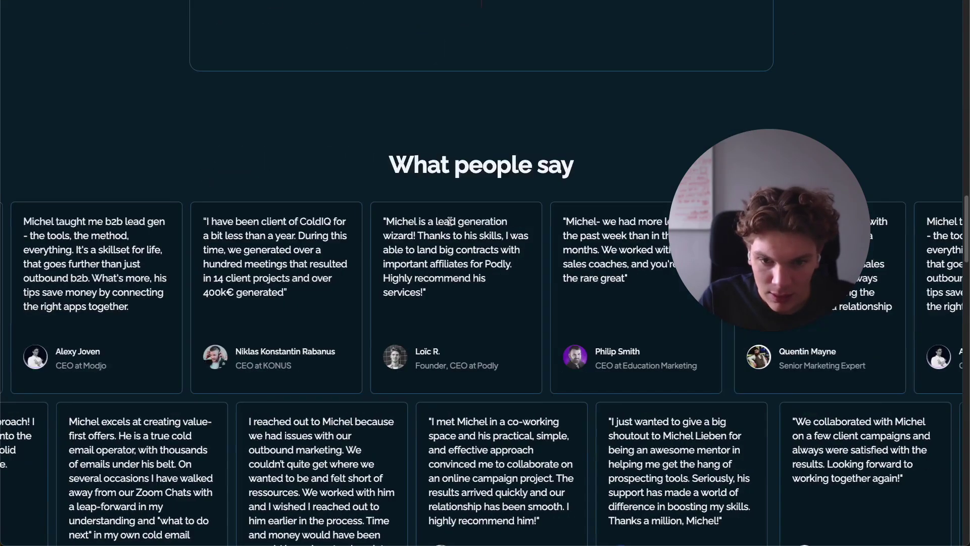
pyautogui.hotkey('ctrl', 'w')
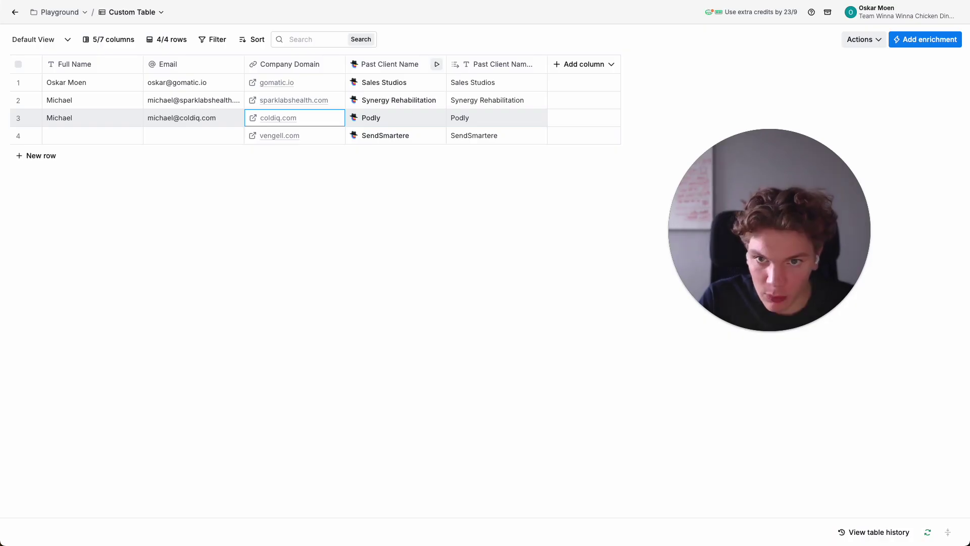
pyautogui.hotkey('ctrl', 'Tab')
pyautogui.scroll(-1, 501, 320)
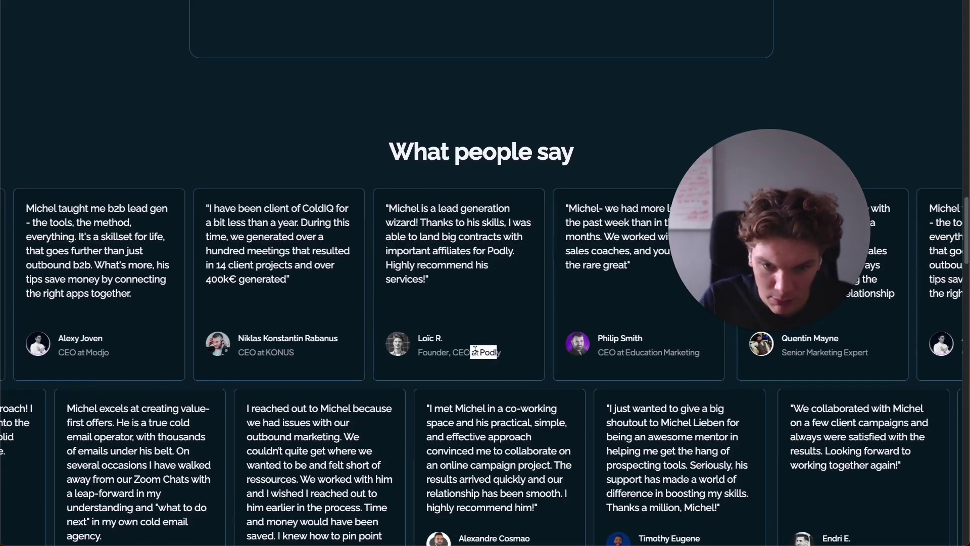
pyautogui.scroll(-5, 501, 321)
pyautogui.hotkey('ctrl', 'Tab')
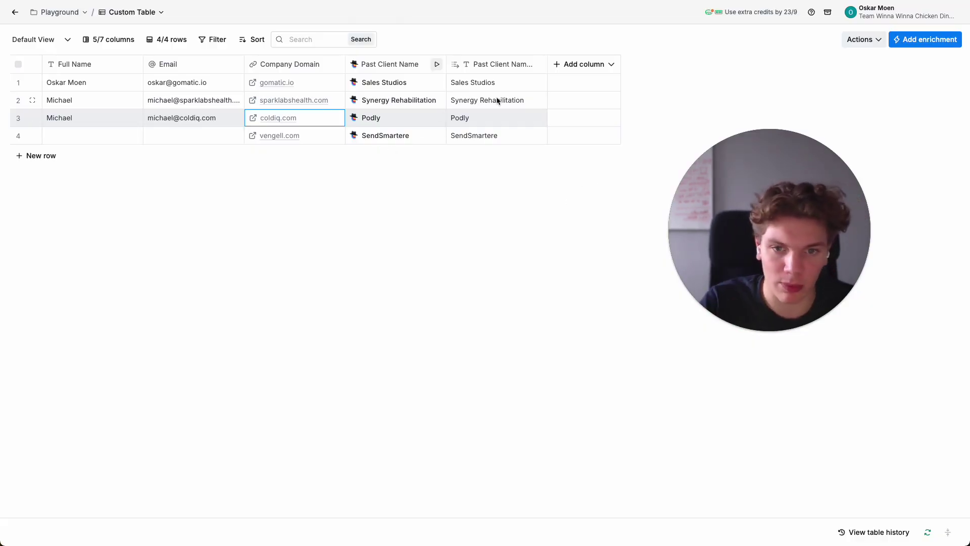
# - Switch to the Google Docs message draft and add the line "Past client name (YES)" below the sign-off
pyautogui.hotkey('ctrl', 'Tab')
pyautogui.click(353, 206)
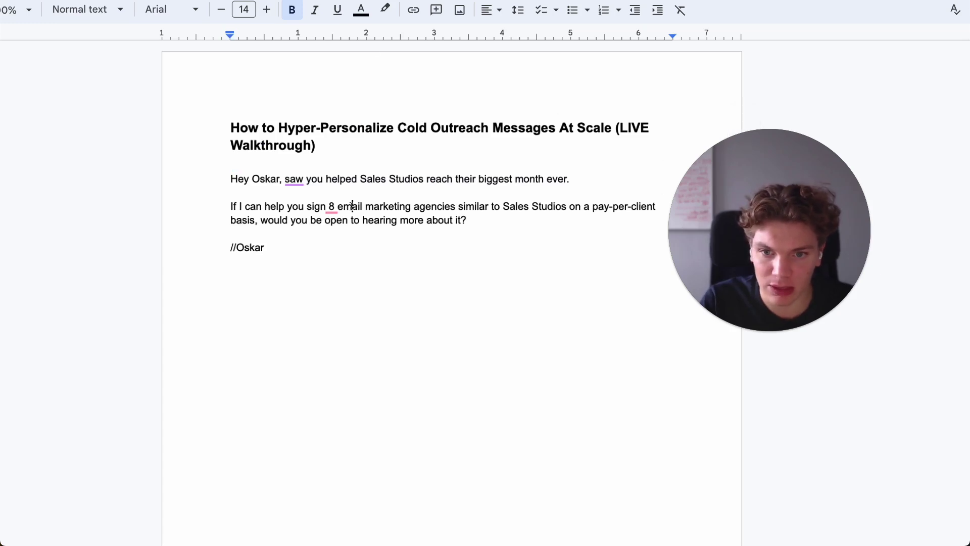
pyautogui.moveTo(360, 179); pyautogui.dragTo(418, 180)
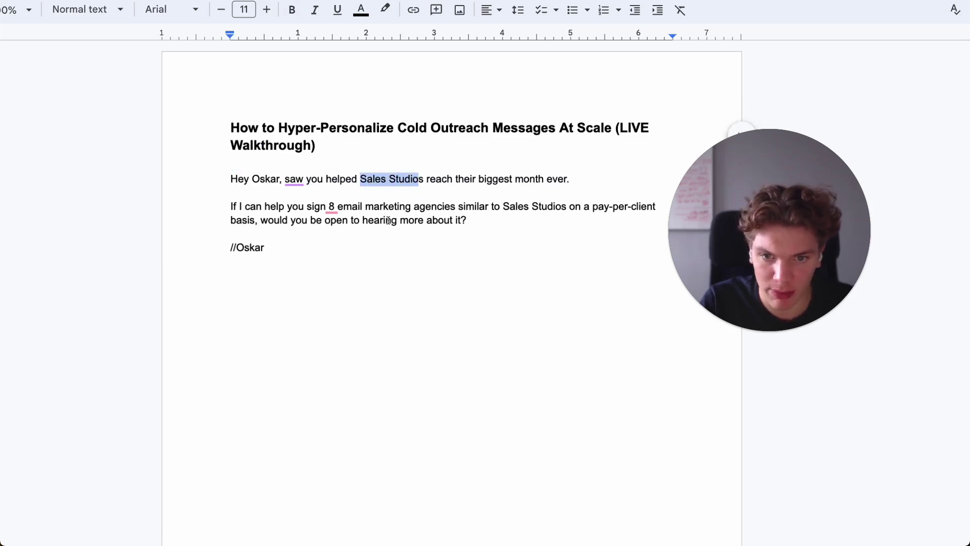
pyautogui.click(336, 239)
pyautogui.click(335, 243)
pyautogui.write('Pas')
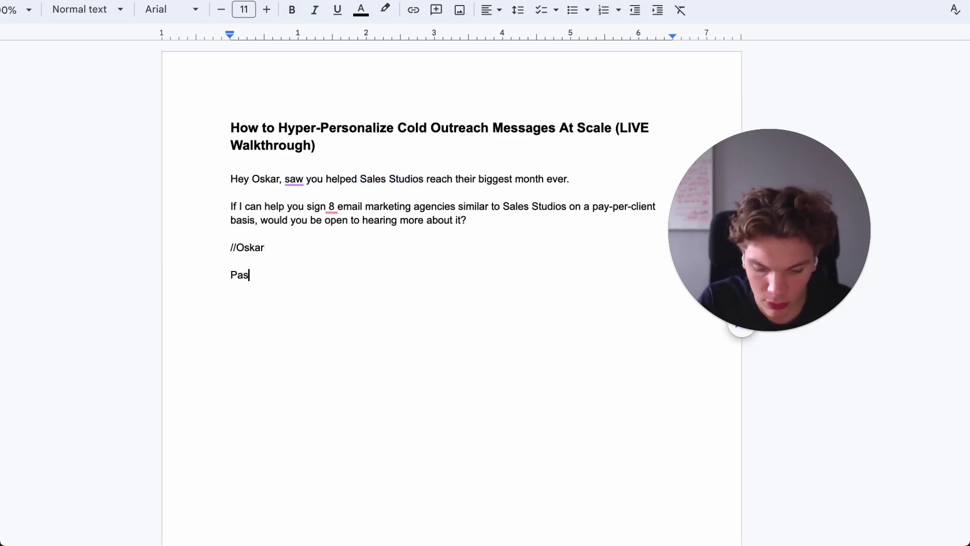
pyautogui.write('t client name ')
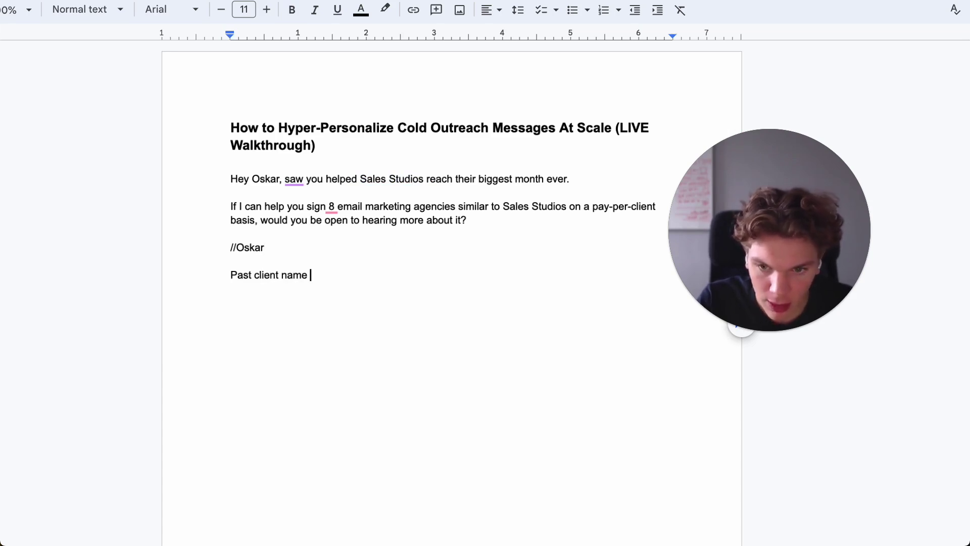
pyautogui.write('(YES')
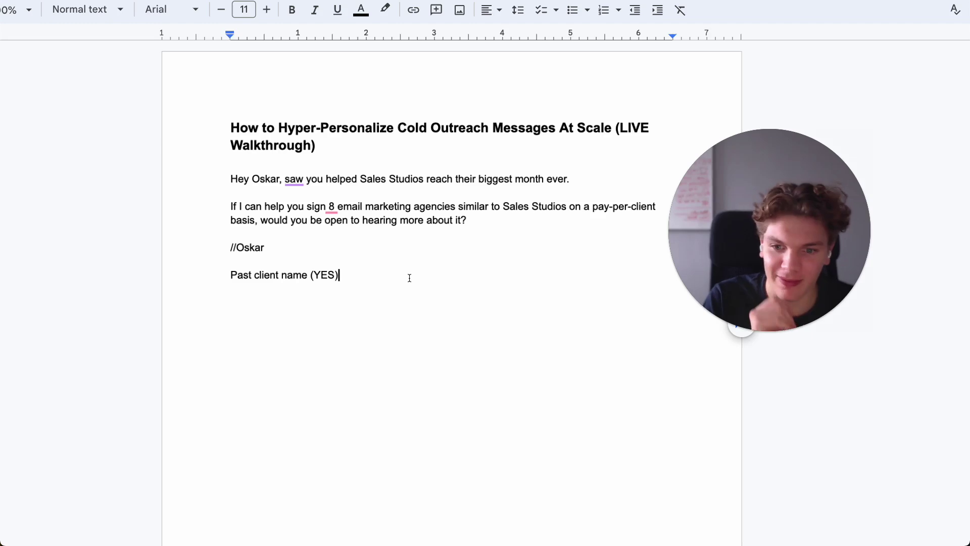
pyautogui.press('Return')
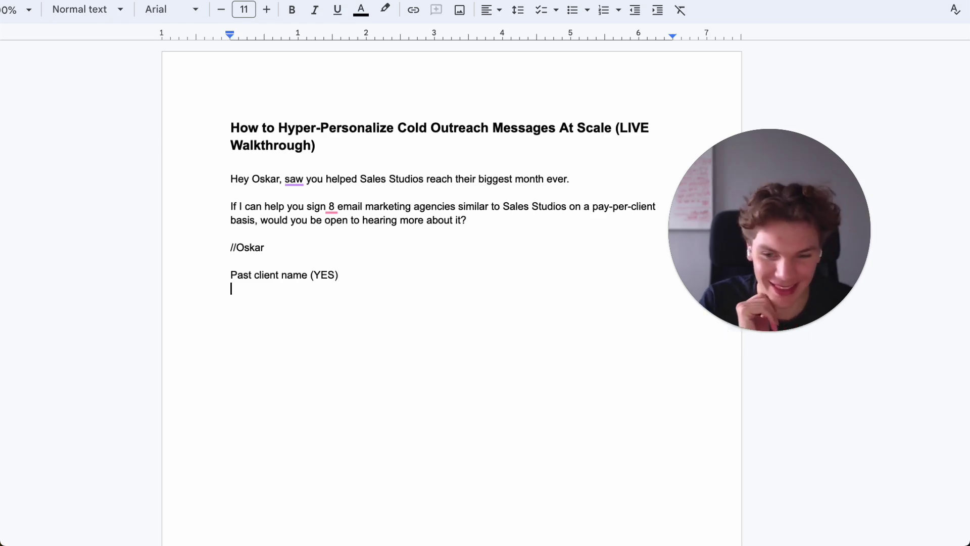
# - Review the "reach their biggest month ever" phrase in the Google Docs message draft, and return to the Clay table
pyautogui.hotkey('ctrl', 'Tab')
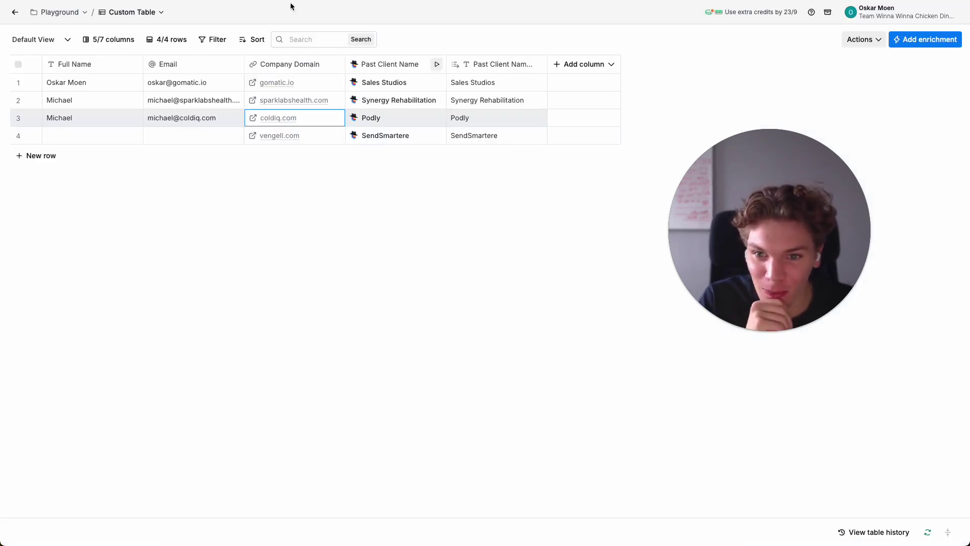
pyautogui.hotkey('ctrl', 'shift', 'Tab')
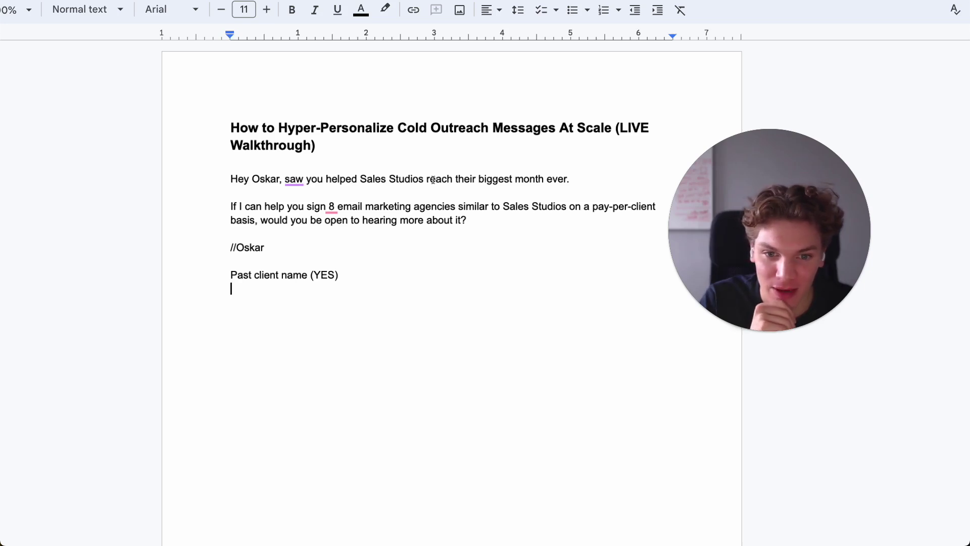
pyautogui.click(539, 176)
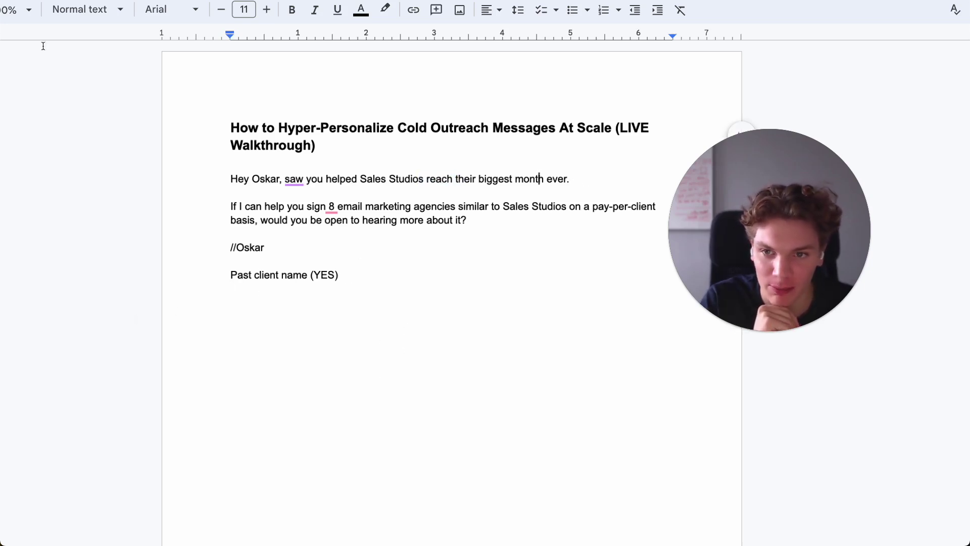
pyautogui.hotkey('ctrl', 'Tab')
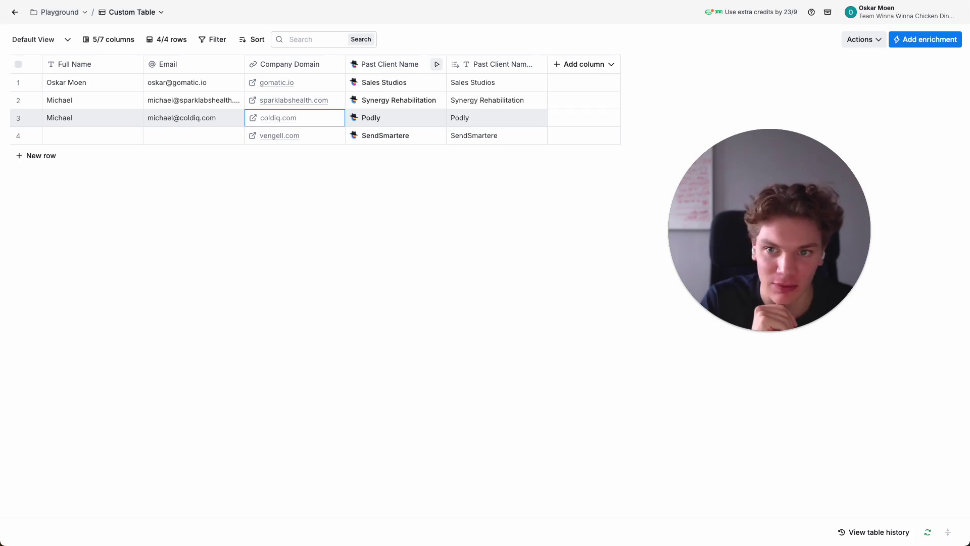
# - Search the enrichments for "claygent" and add a new Claygent (AI Web Researcher) column
pyautogui.click(590, 63)
pyautogui.click(595, 105)
pyautogui.click(453, 97)
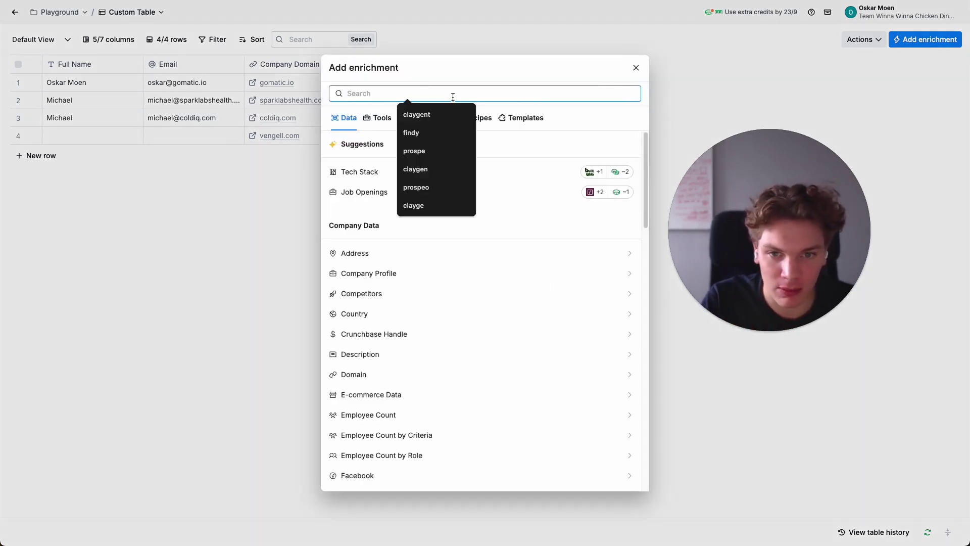
pyautogui.write('clay')
pyautogui.write('gent')
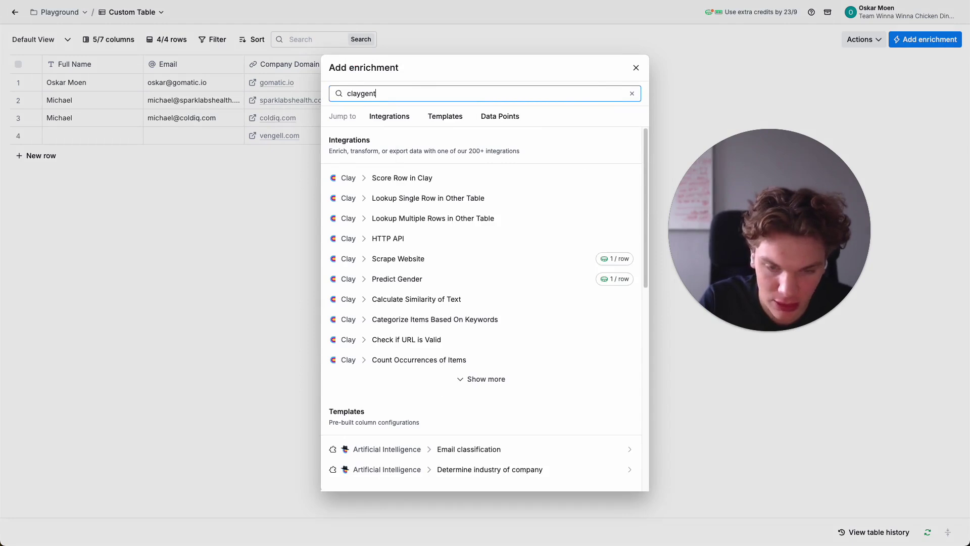
pyautogui.click(464, 182)
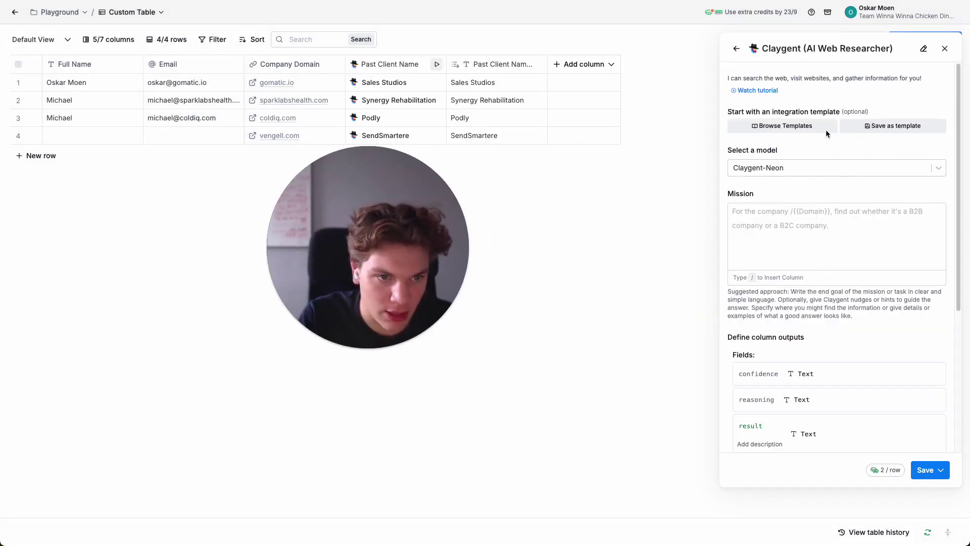
# - Apply the "Case Study Summary" template to the Claygent mission, with Company Domain and Past Client Name Response as its inputs
pyautogui.click(786, 129)
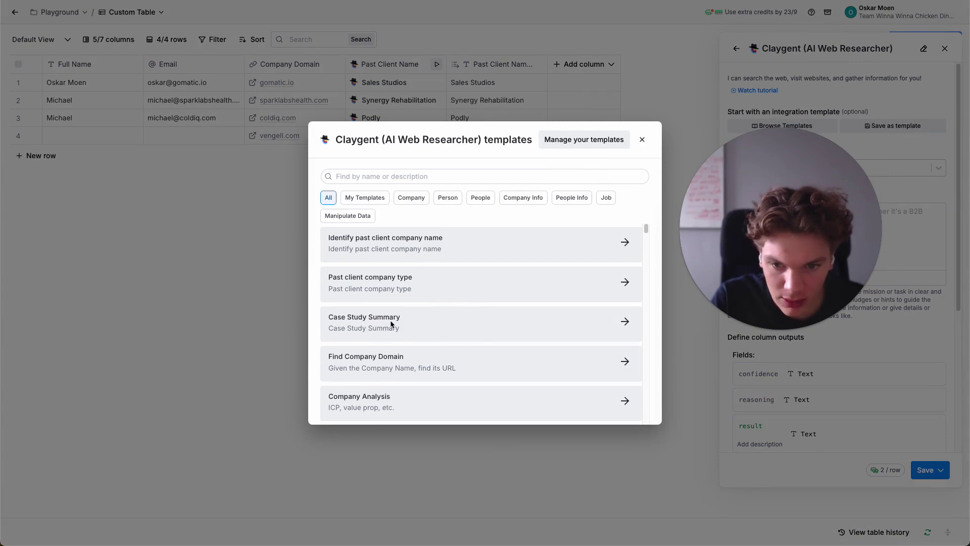
pyautogui.click(566, 308)
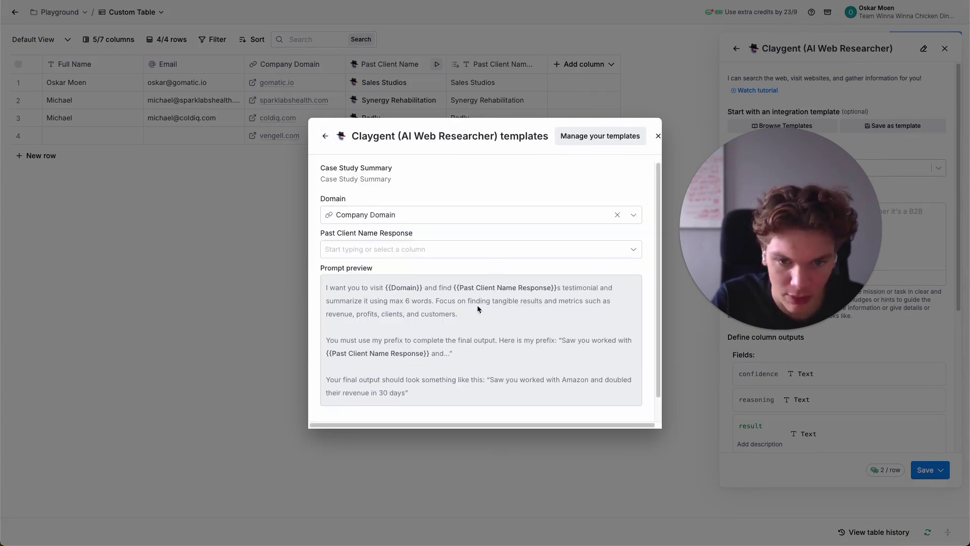
pyautogui.scroll(-1, 480, 310)
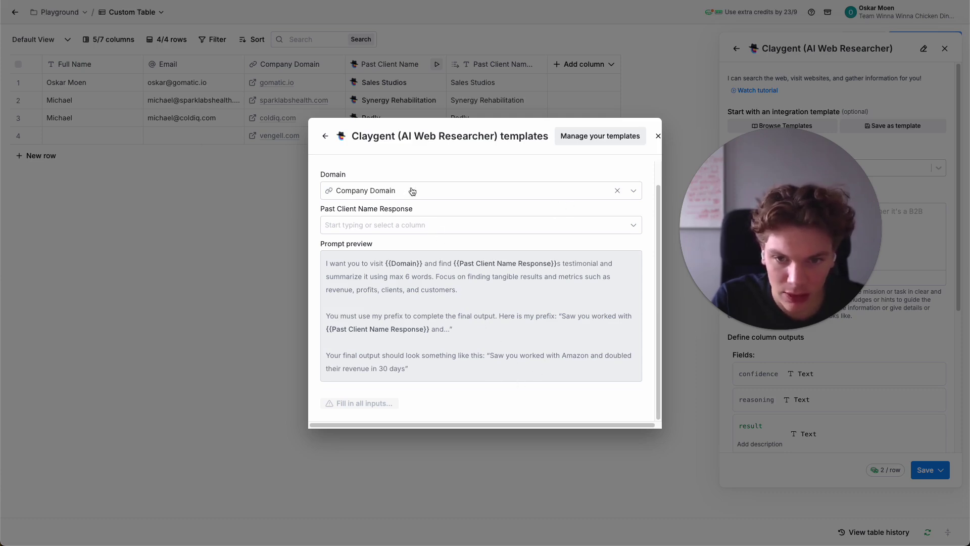
pyautogui.click(404, 224)
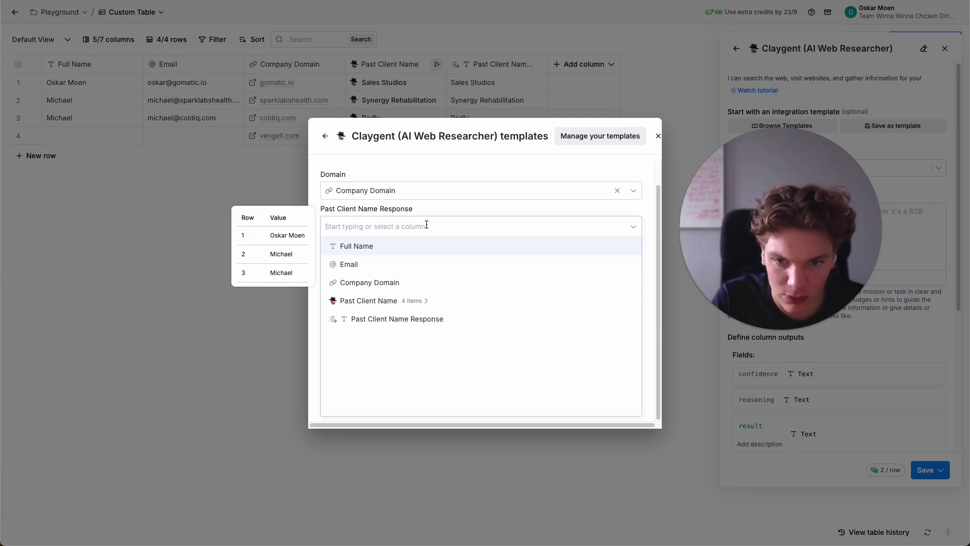
pyautogui.click(374, 321)
pyautogui.click(369, 404)
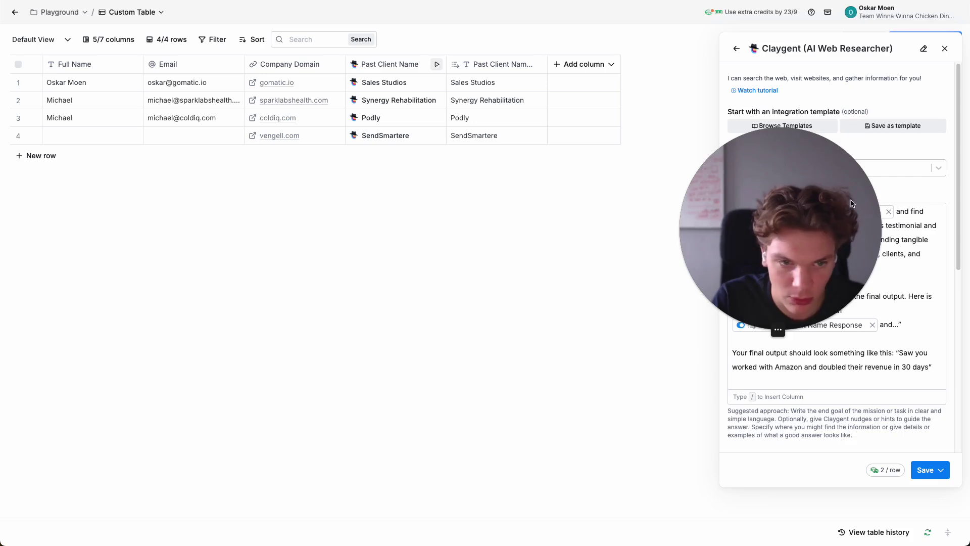
# - Save the testimonial summary column and run it on the table's 4 rows
pyautogui.click(942, 470)
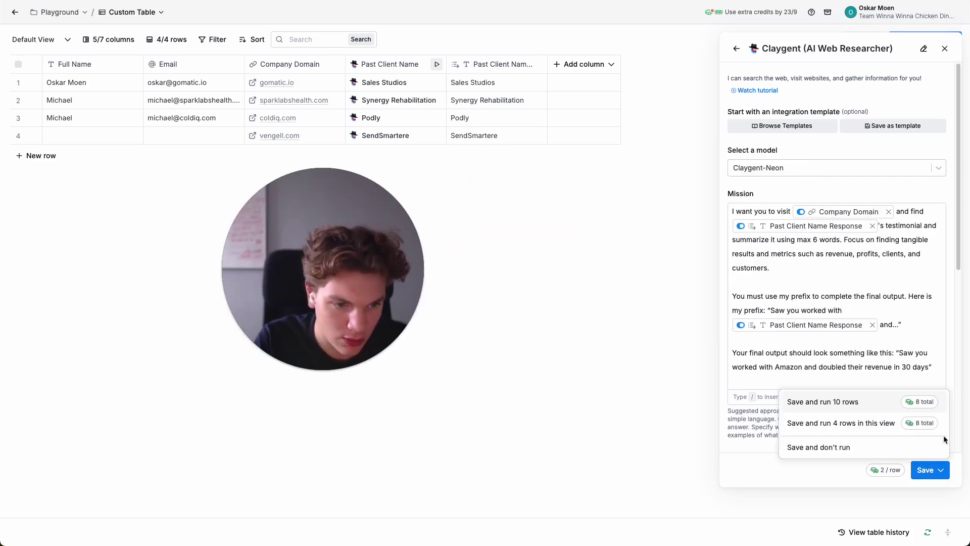
pyautogui.click(858, 413)
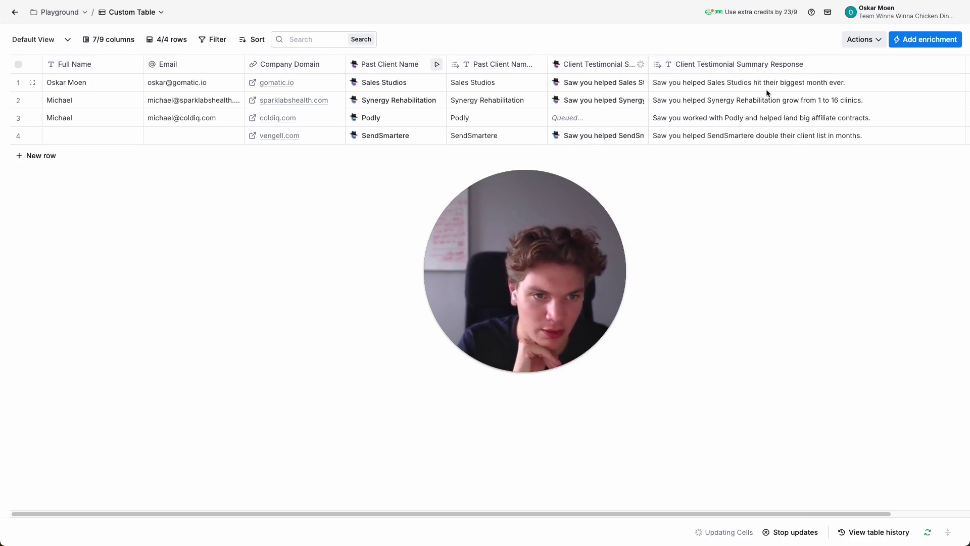
pyautogui.moveTo(451, 248); pyautogui.dragTo(578, 252)
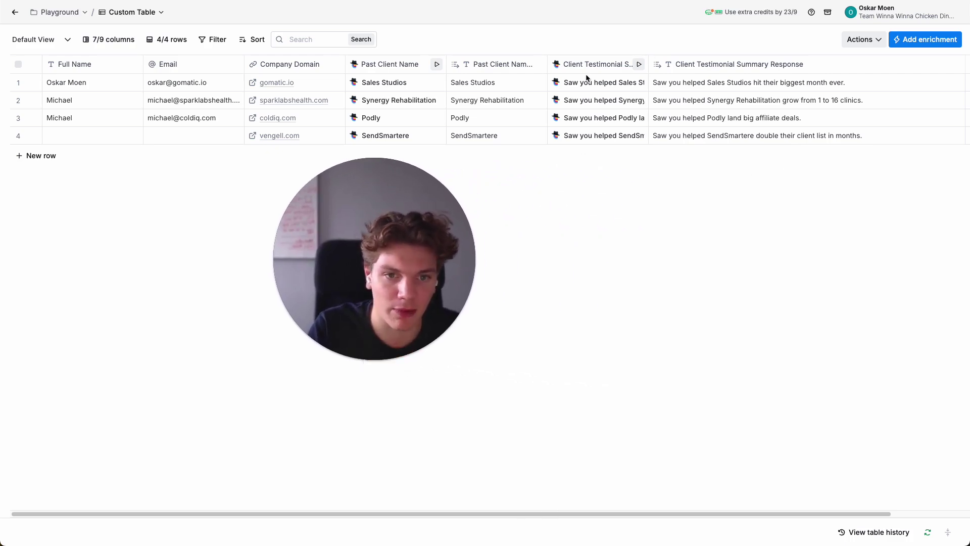
# - Examine the "Saw you helped" prefix in the Client Testimonial Summary column's mission prompt, and close the column settings
pyautogui.click(581, 65)
pyautogui.click(566, 104)
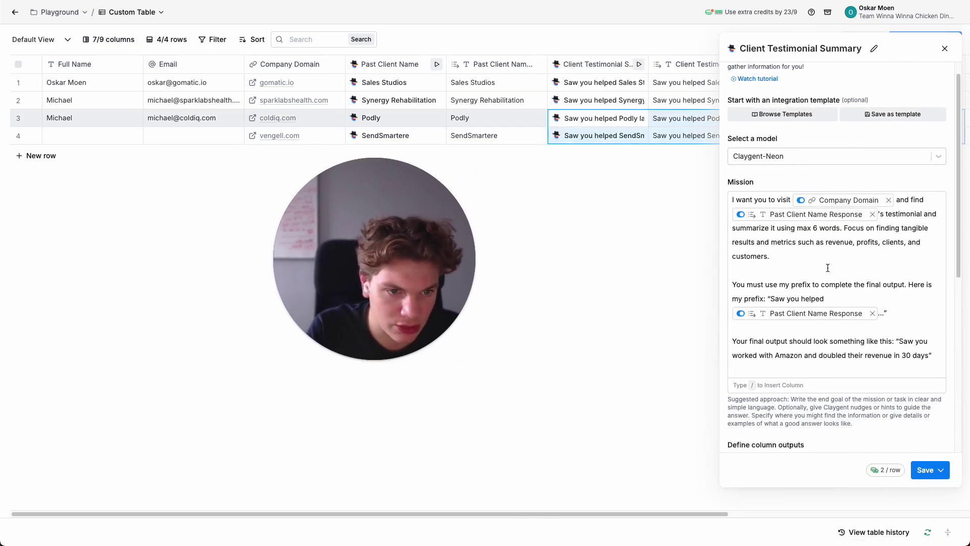
pyautogui.scroll(1, 859, 260)
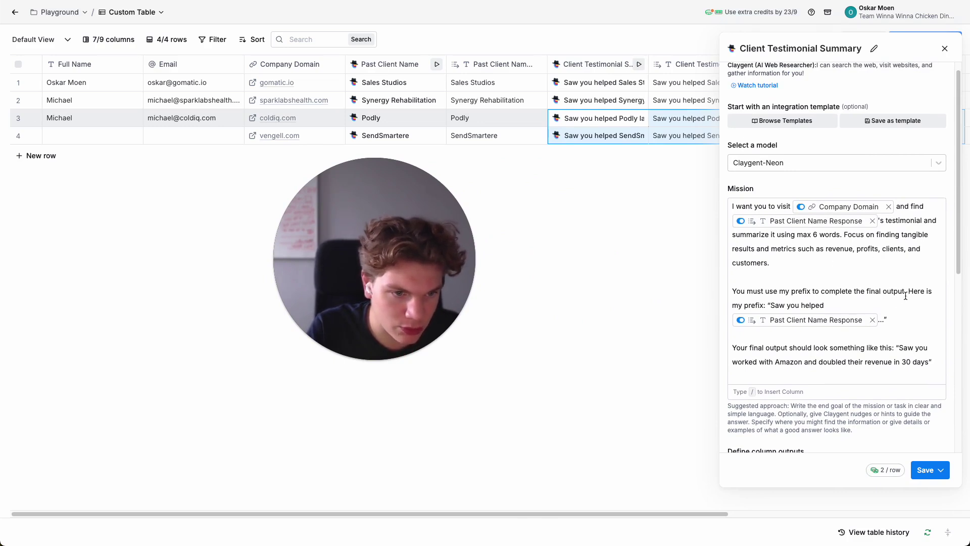
pyautogui.moveTo(771, 303); pyautogui.dragTo(825, 303)
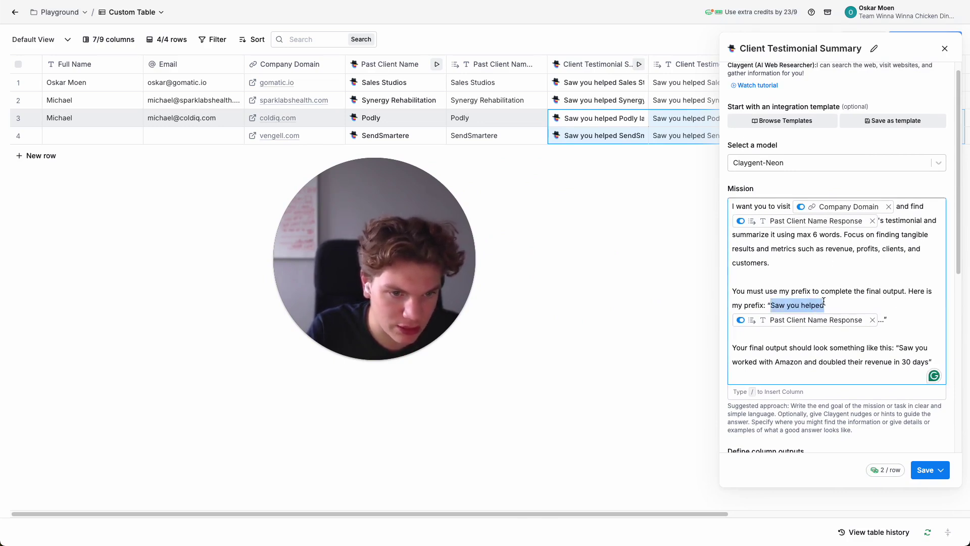
pyautogui.click(827, 303)
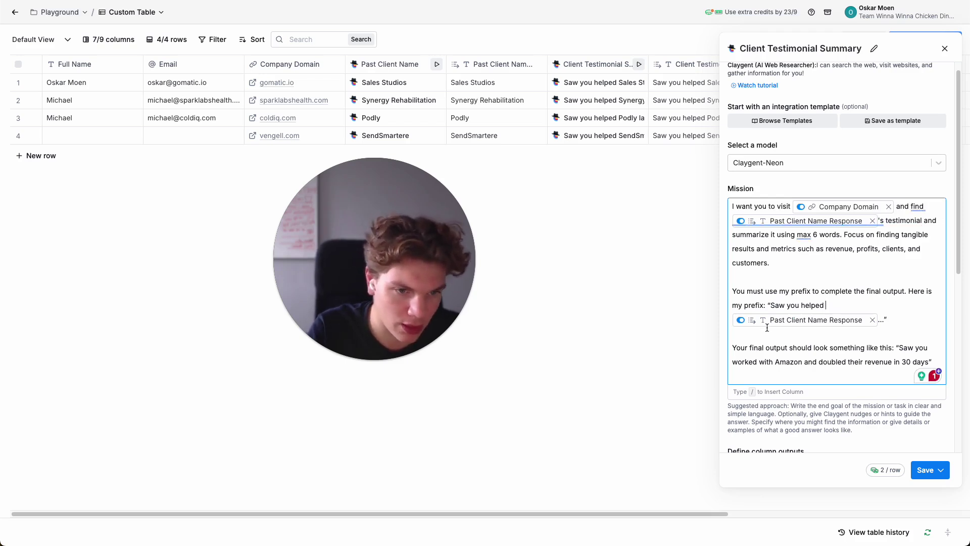
pyautogui.click(711, 101)
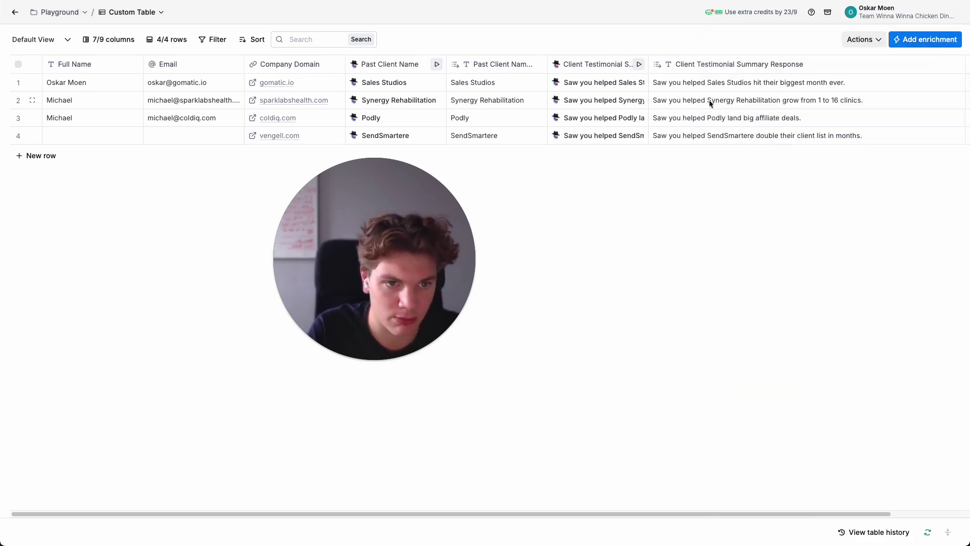
# - Switch to the Google Docs outreach draft and add the line "Summary of past client case study (YES)" under "Past client name (YES)"
pyautogui.moveTo(533, 517); pyautogui.dragTo(616, 517)
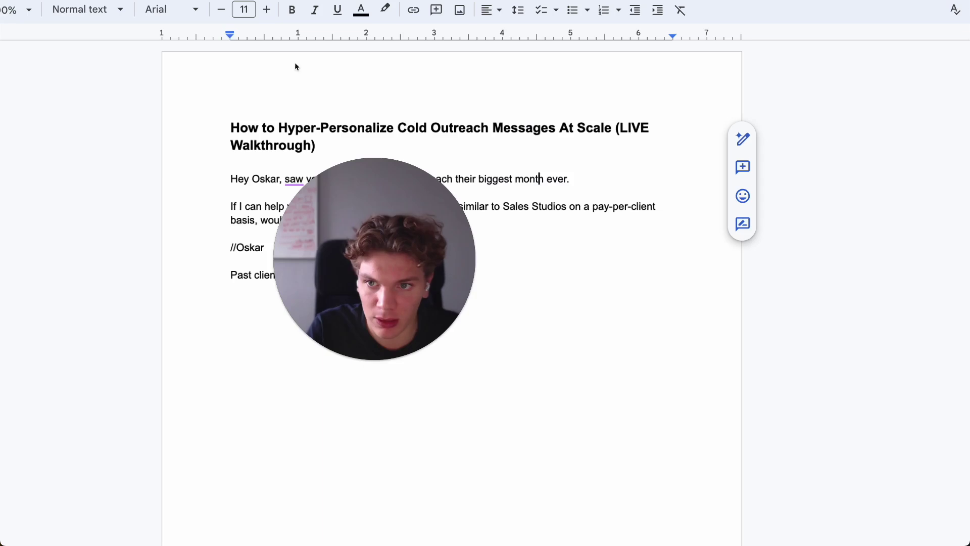
pyautogui.click(356, 275)
pyautogui.press('Return')
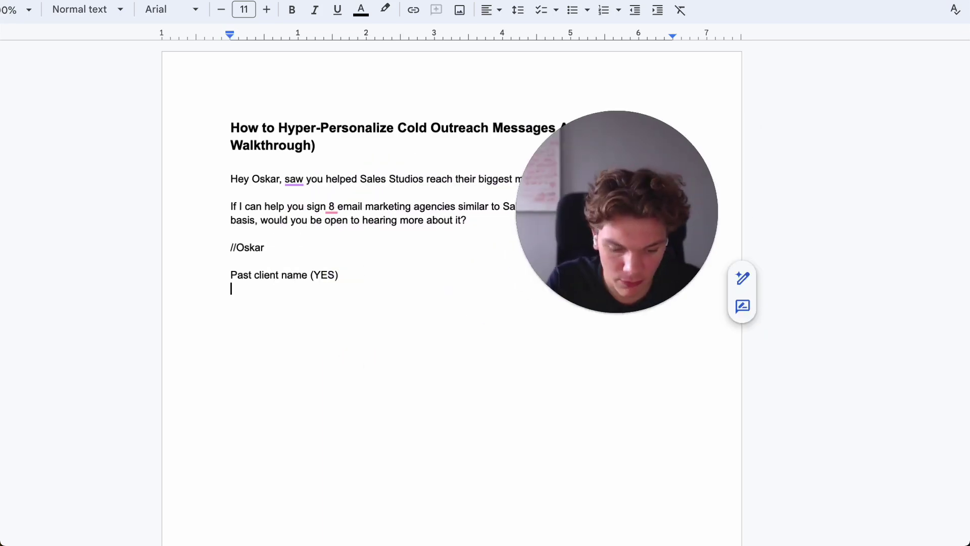
pyautogui.write('Summary of pas')
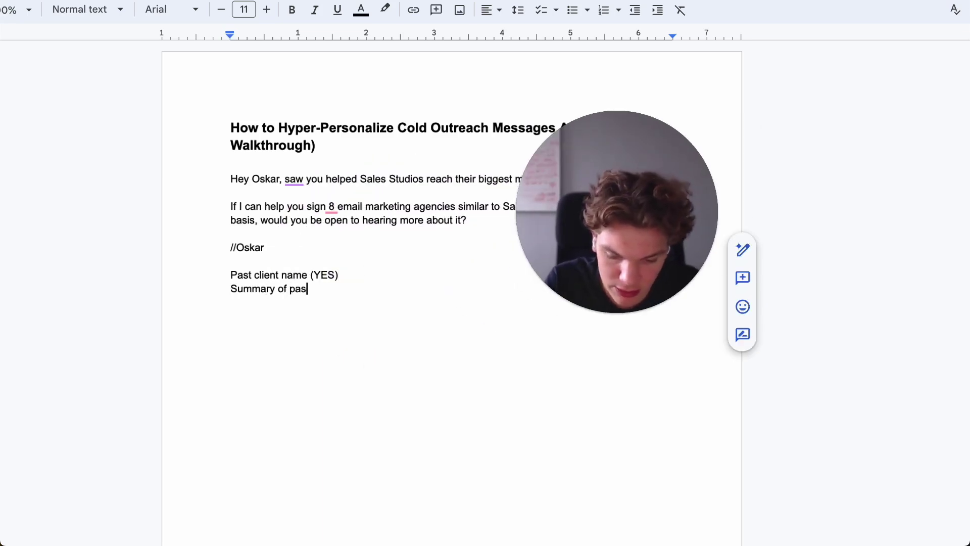
pyautogui.write('t client ')
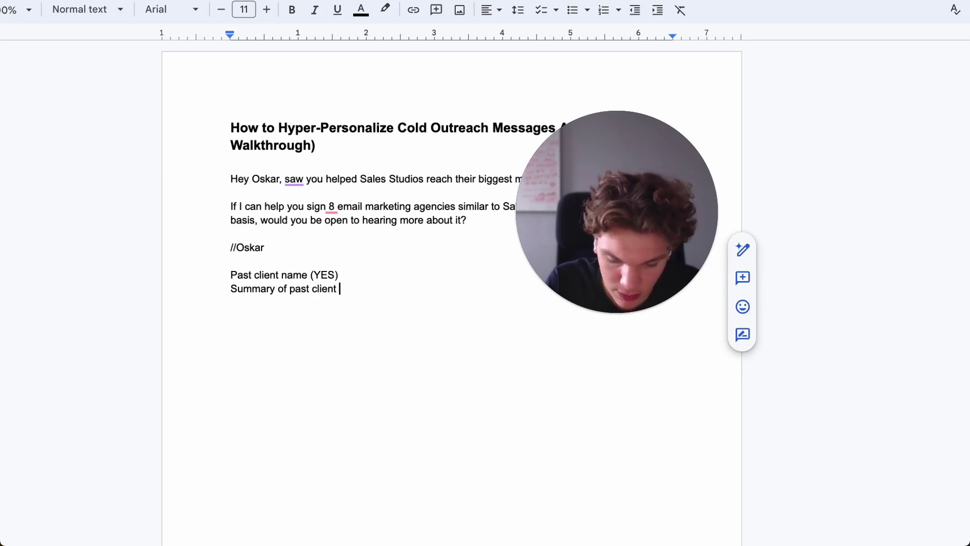
pyautogui.write('case study ')
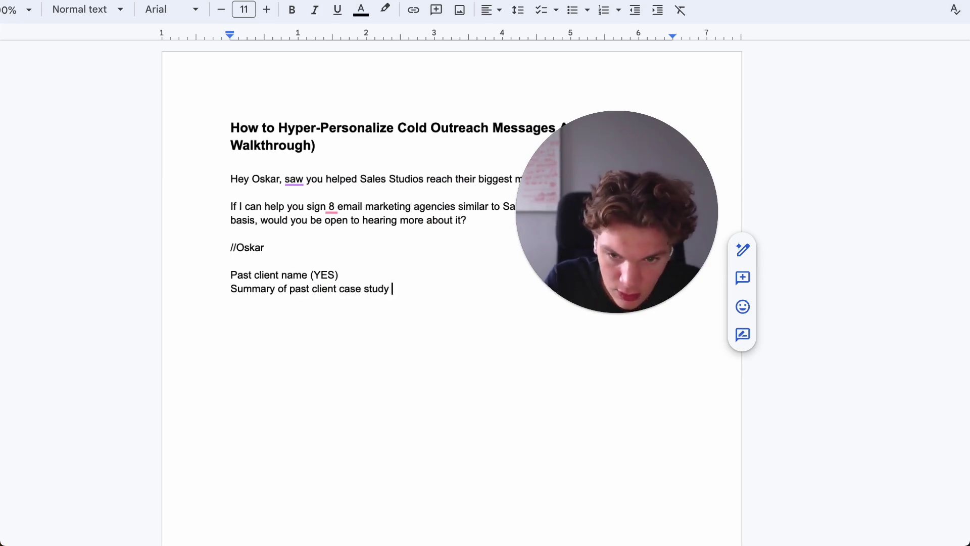
pyautogui.write('(YES)')
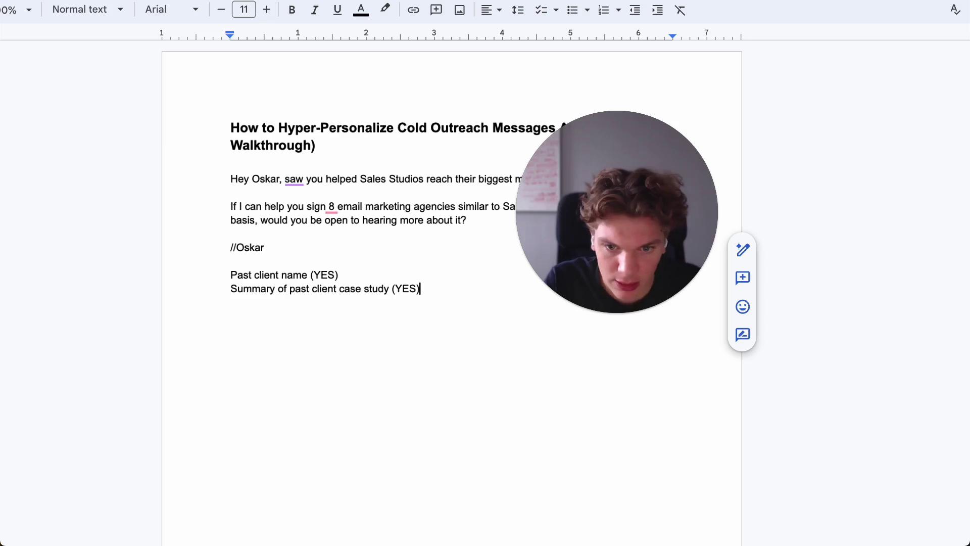
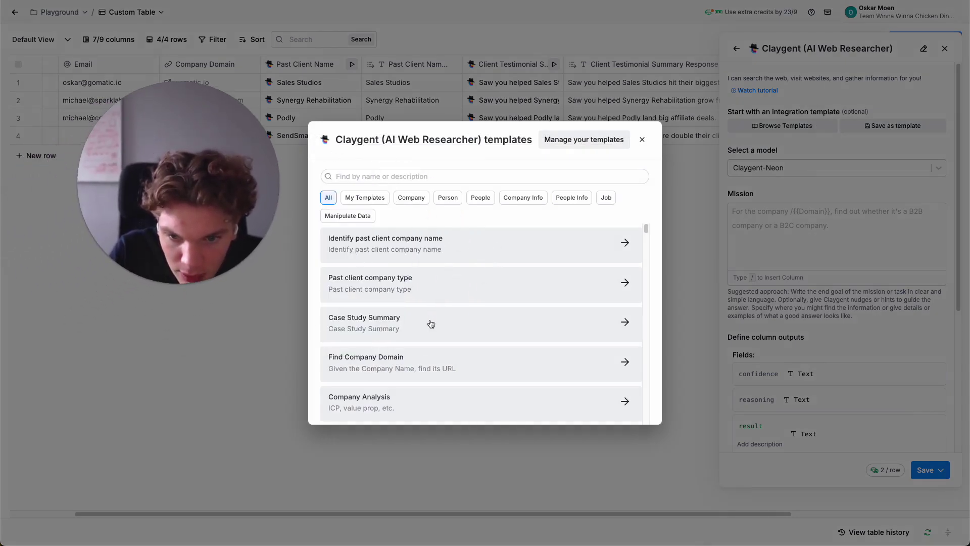
# - Apply the "Past client company type" template to the new Claygent mission, with Company Domain and Past Client Name Response as its inputs
pyautogui.moveTo(501, 328); pyautogui.dragTo(452, 285)
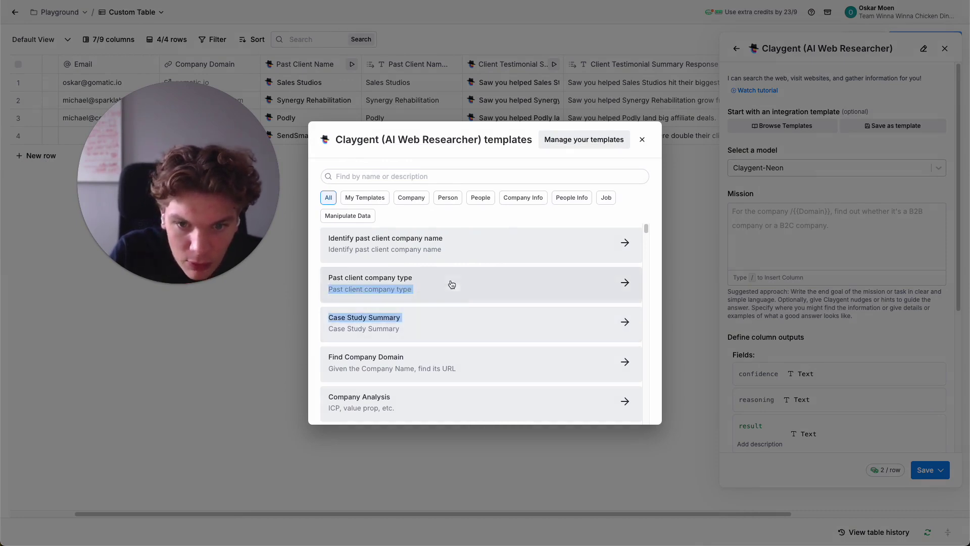
pyautogui.click(478, 281)
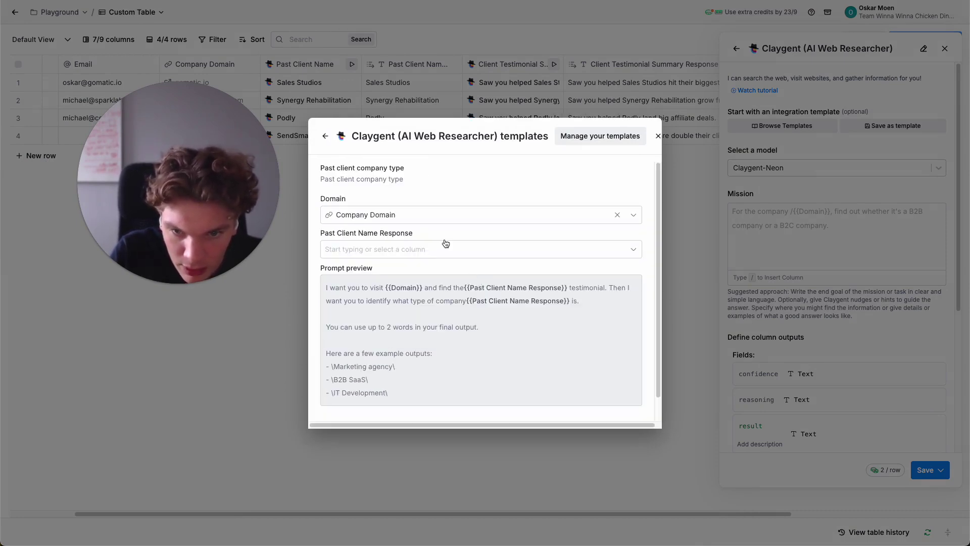
pyautogui.scroll(-1, 444, 240)
pyautogui.scroll(1, 442, 231)
pyautogui.scroll(-1, 417, 223)
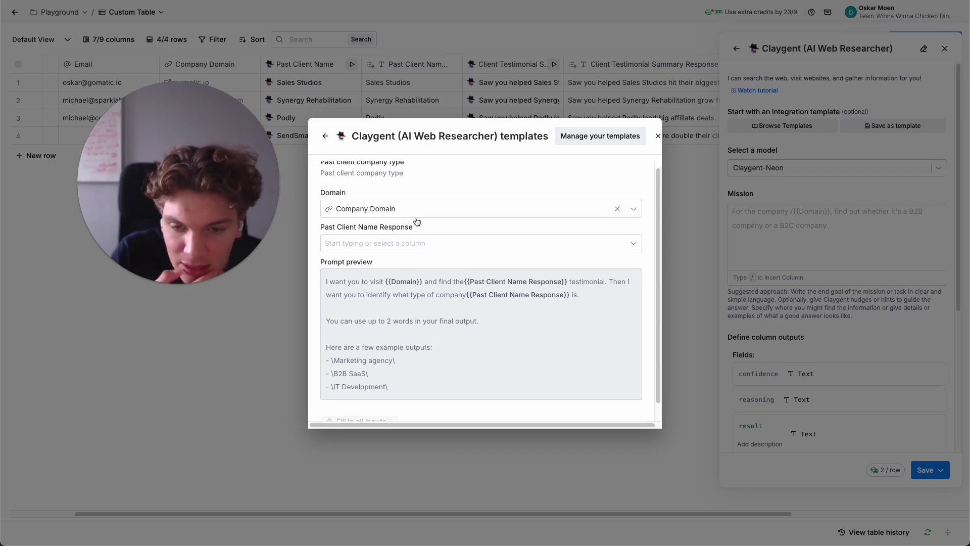
pyautogui.click(397, 239)
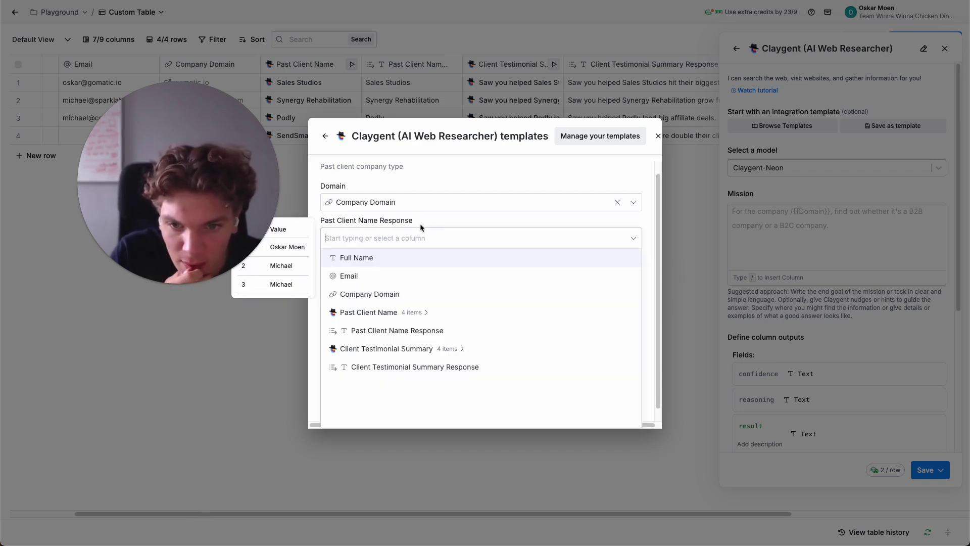
pyautogui.click(436, 236)
pyautogui.click(429, 238)
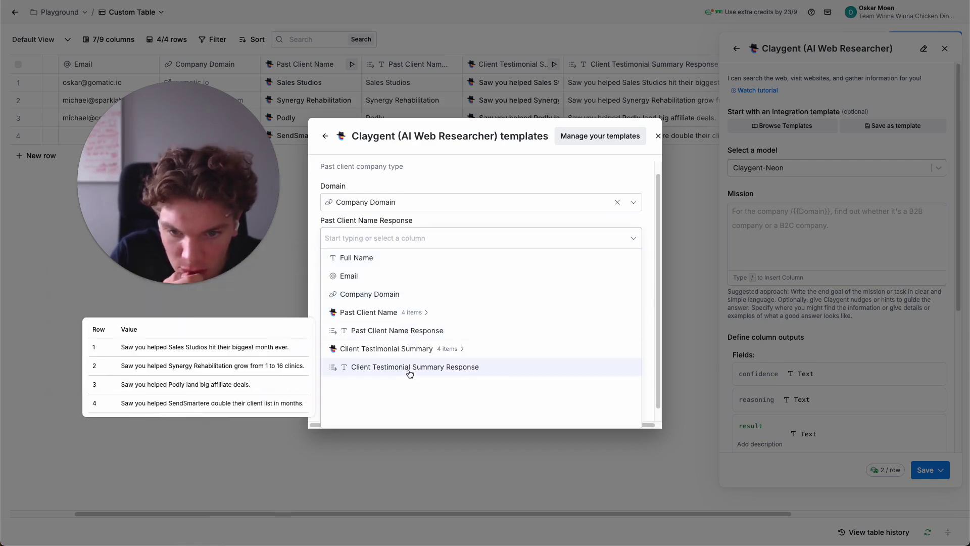
pyautogui.click(415, 335)
pyautogui.scroll(-1, 488, 302)
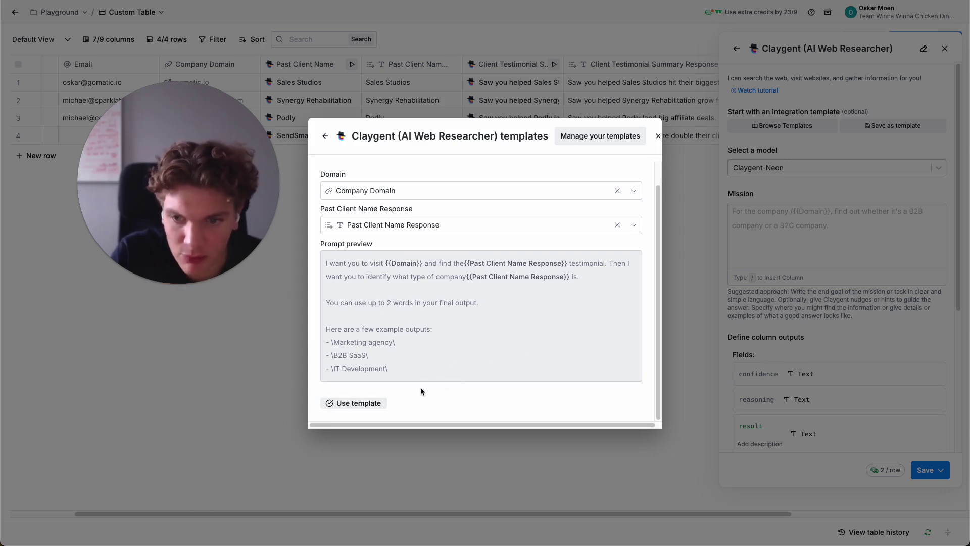
pyautogui.click(364, 407)
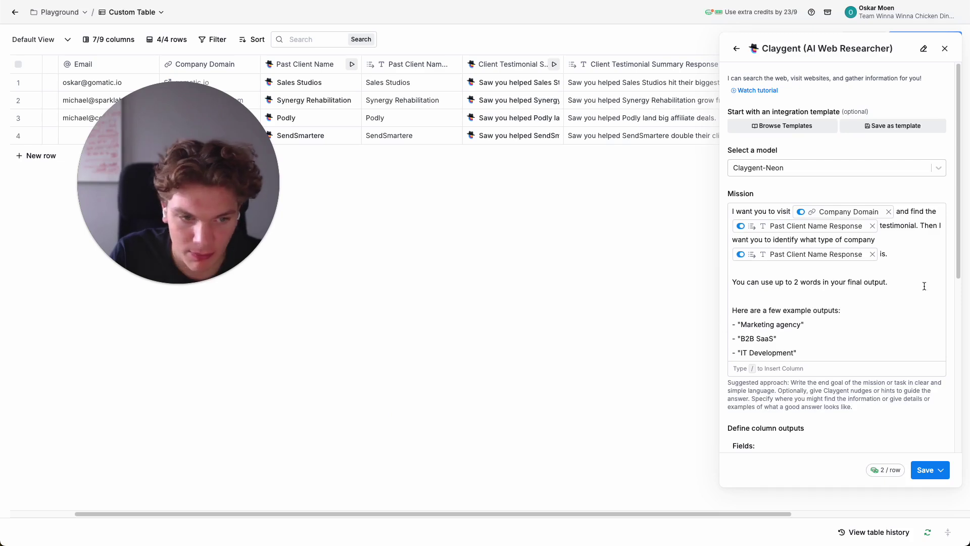
# - Raise the mission's output limit to 3 words and add "Email marketing agency" to its example outputs, after "Marketing agency"
pyautogui.scroll(-1, 871, 297)
pyautogui.scroll(1, 839, 264)
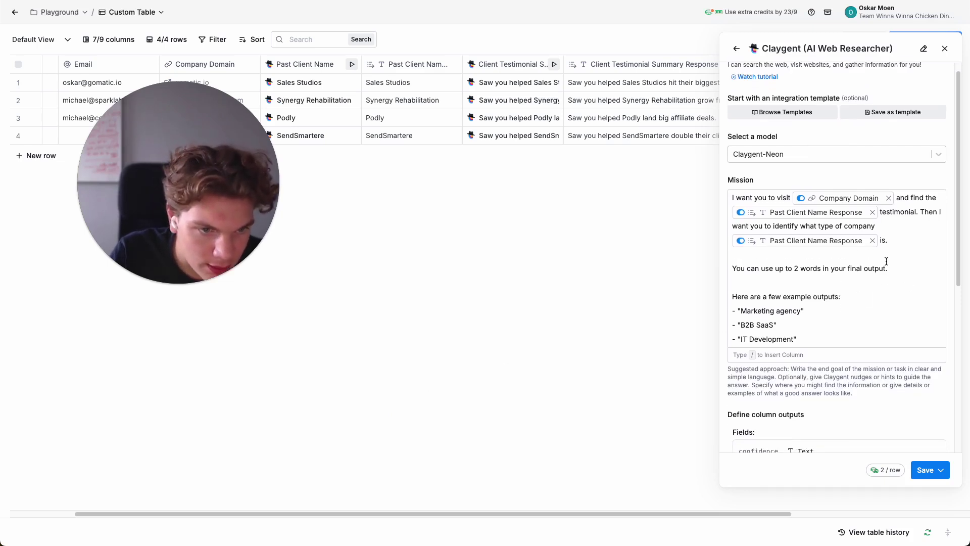
pyautogui.click(898, 238)
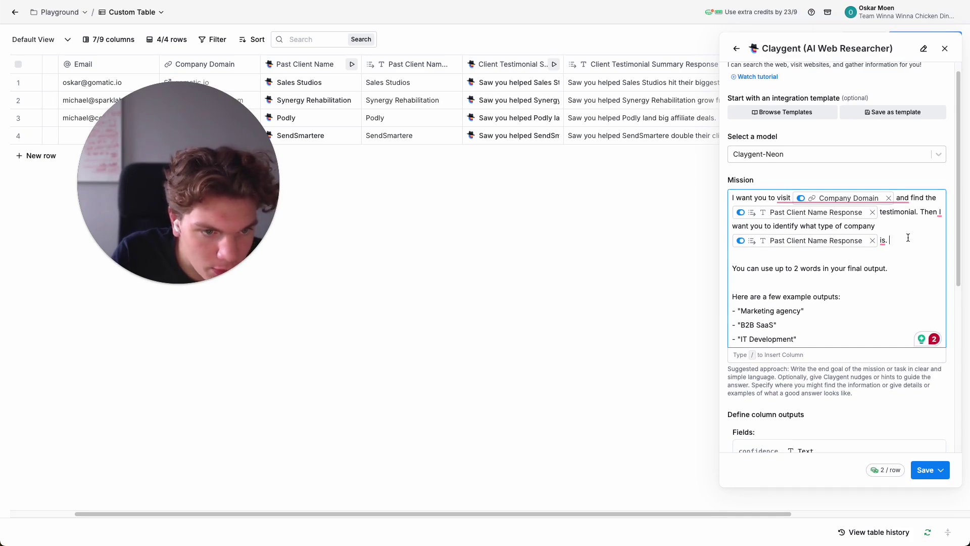
pyautogui.moveTo(802, 246)
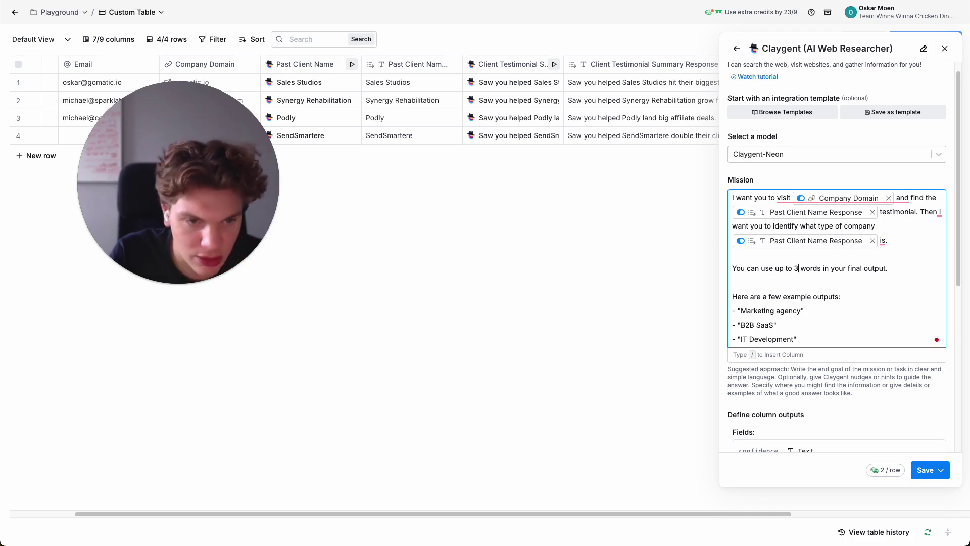
pyautogui.scroll(-1, 841, 284)
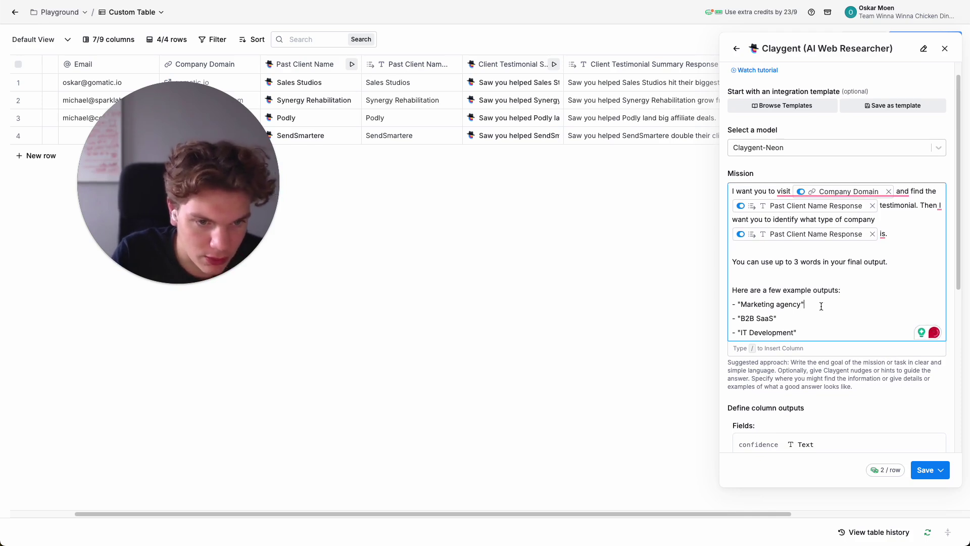
pyautogui.click(821, 306)
pyautogui.press('Return')
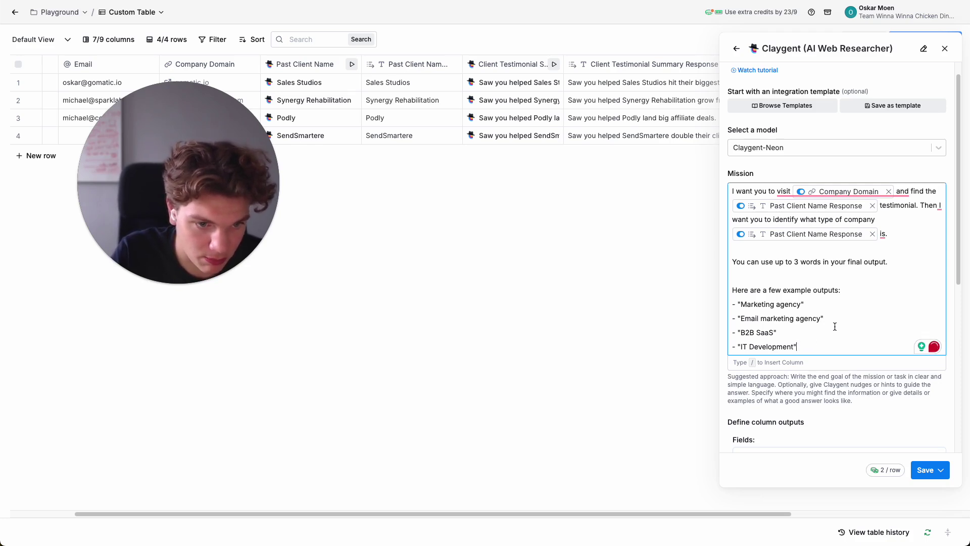
pyautogui.scroll(-1, 814, 342)
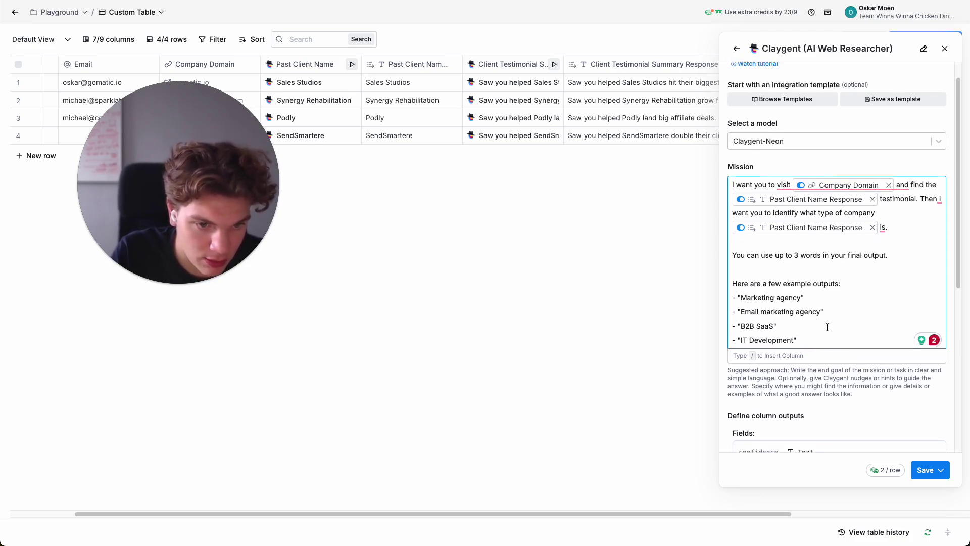
pyautogui.scroll(1, 828, 354)
# - Save the client company type column and run it on the 4 rows in this view
pyautogui.click(918, 471)
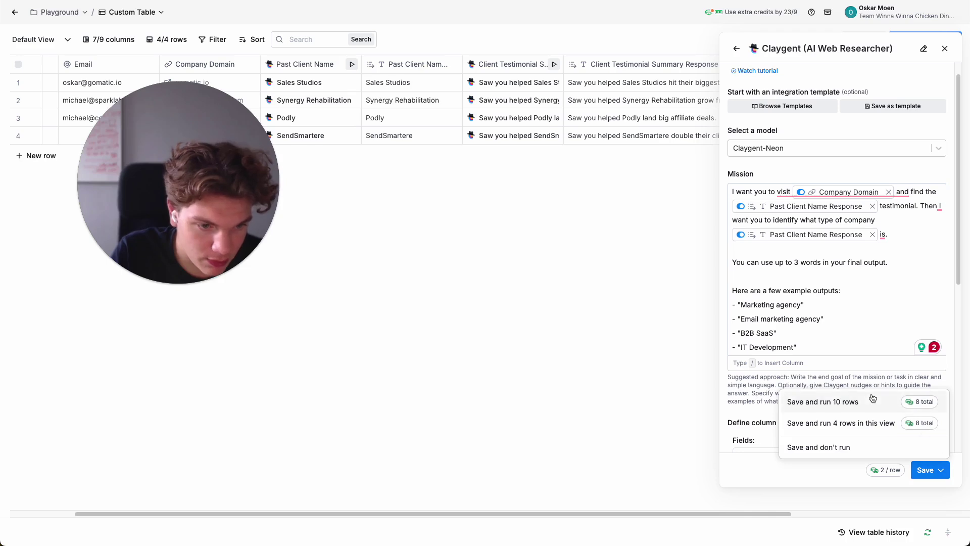
pyautogui.click(837, 429)
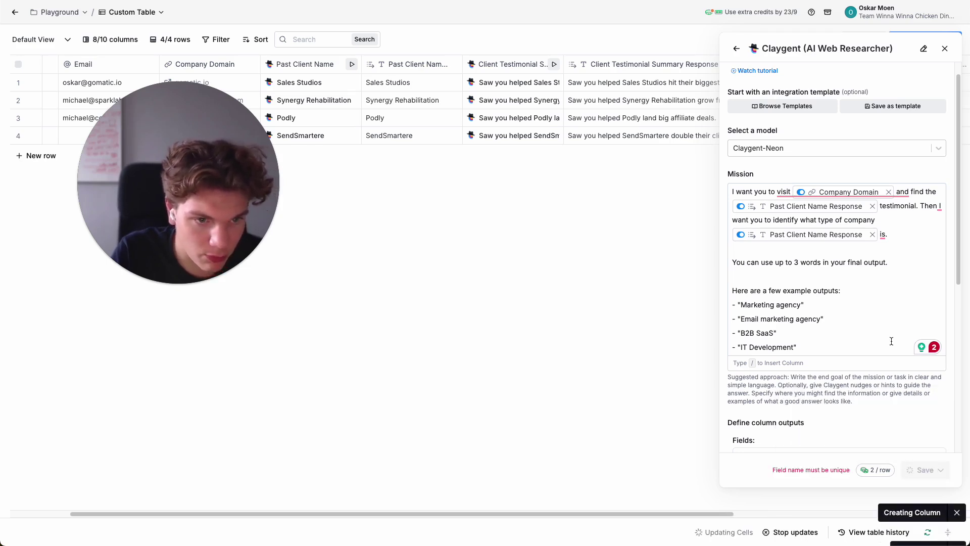
pyautogui.hscroll(5, 565, 513)
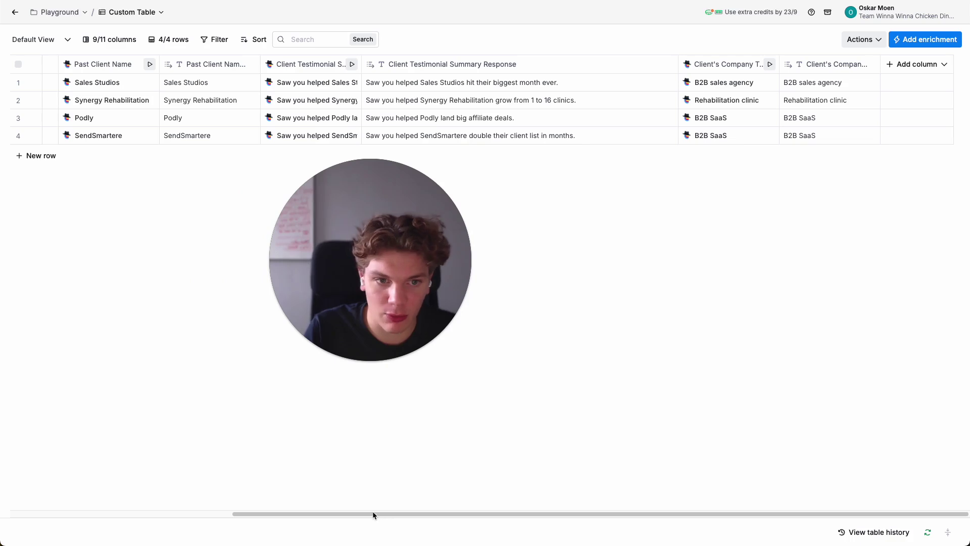
# - Check the company type results against the past client names, looking up Podly's website in a new browser tab and closing it
pyautogui.click(207, 82)
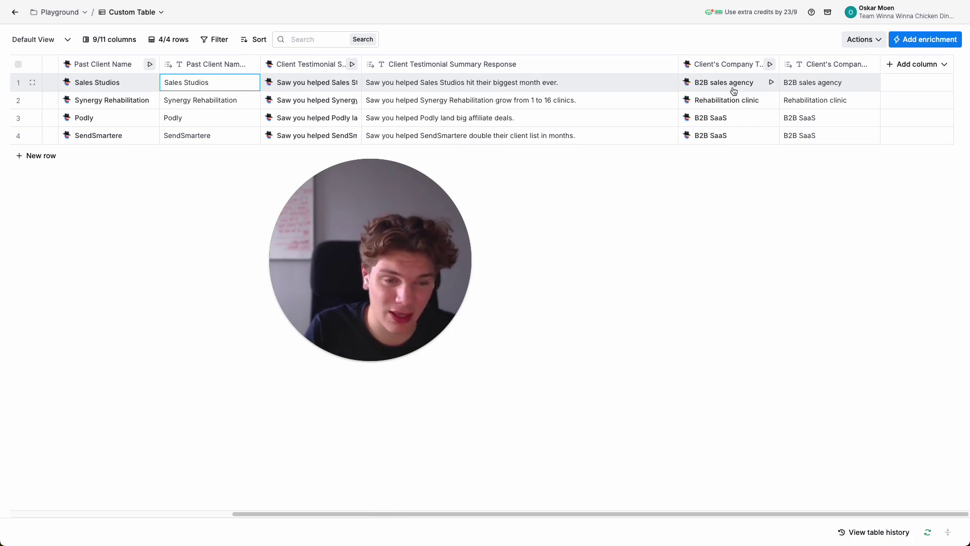
pyautogui.click(224, 104)
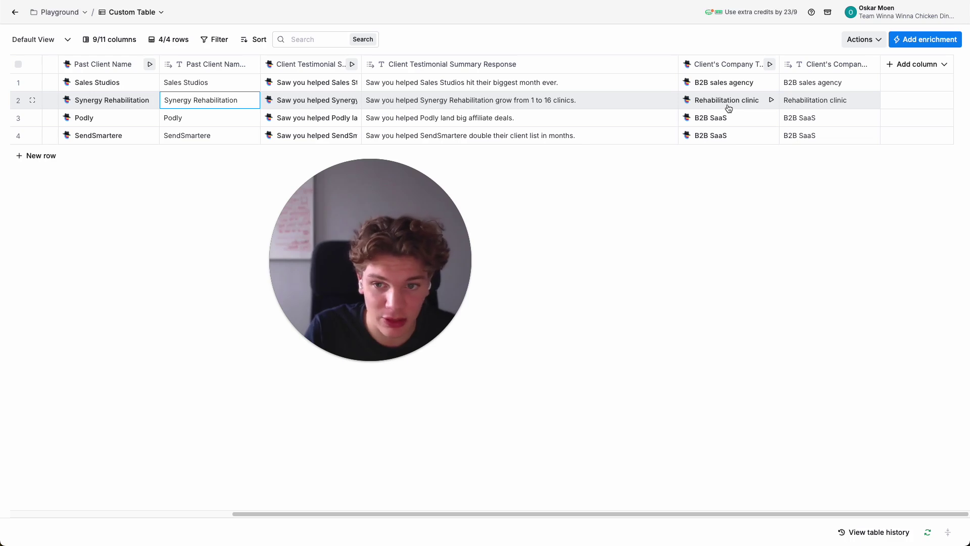
pyautogui.click(199, 120)
pyautogui.press('super+c')
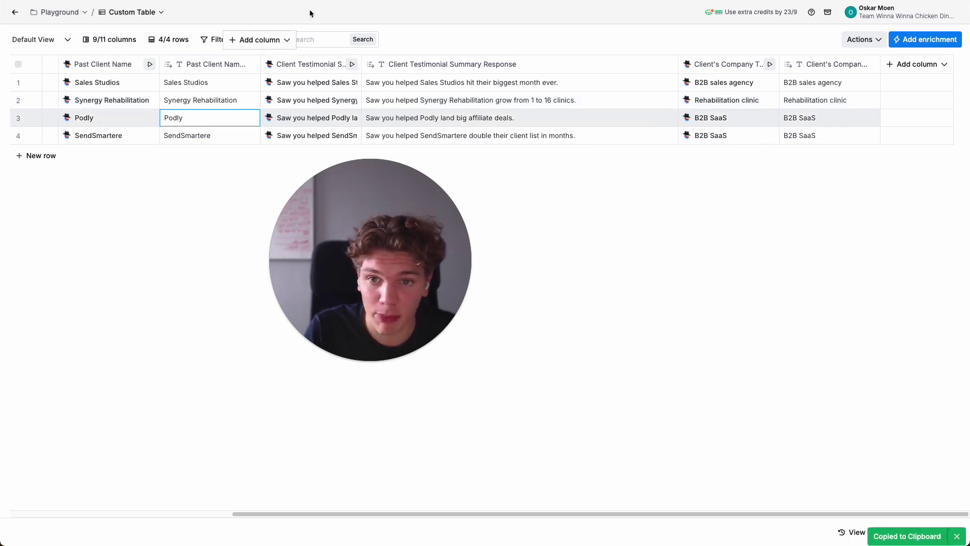
pyautogui.press('super+t')
pyautogui.press('super+v')
pyautogui.press('Return')
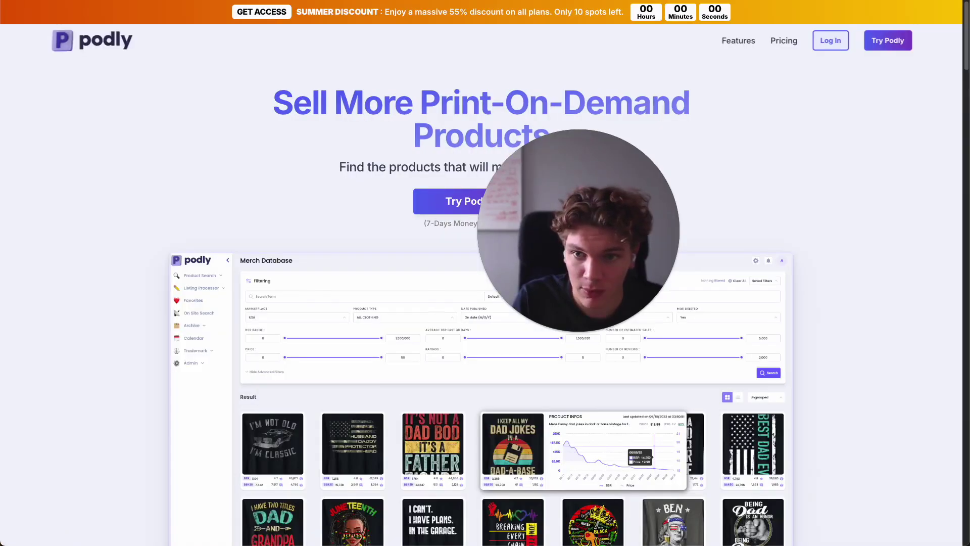
pyautogui.click(206, 137)
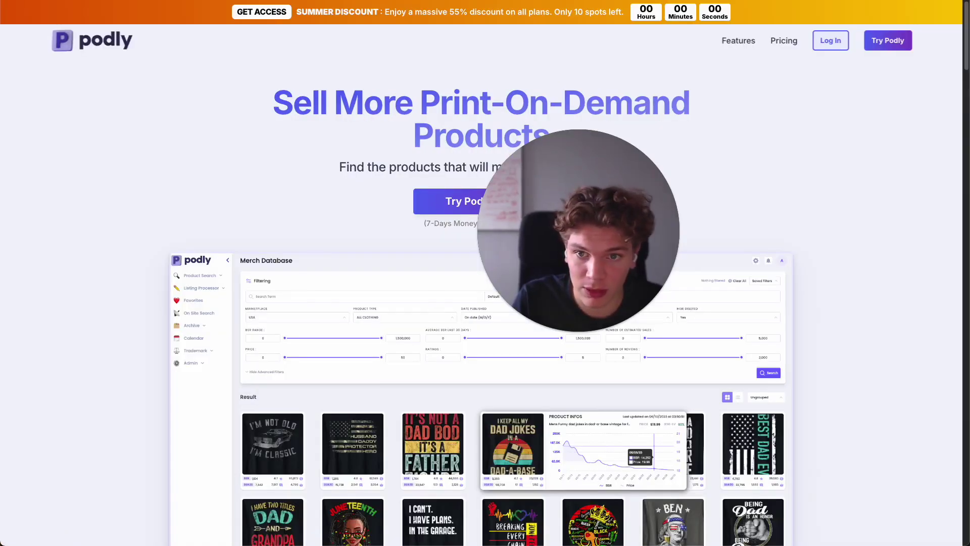
pyautogui.press('super+w')
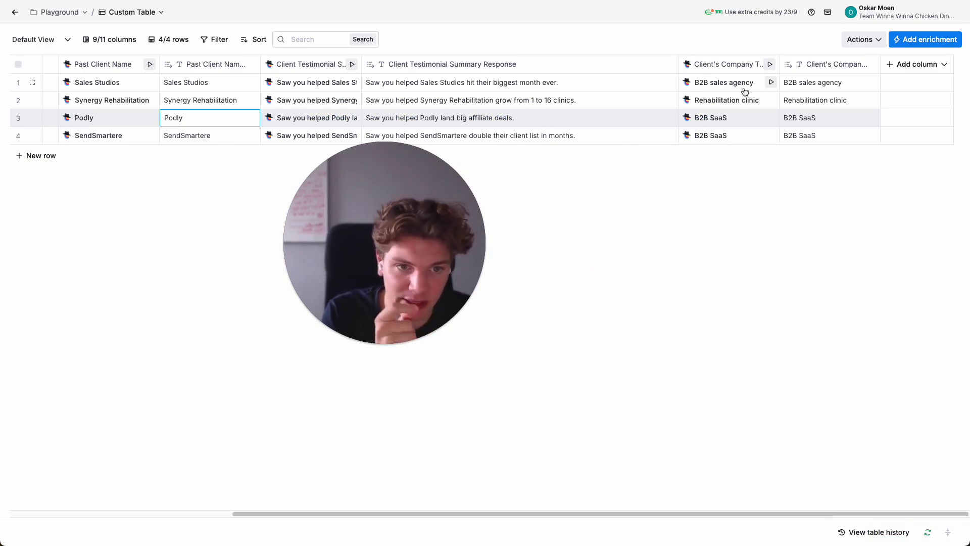
# - Try removing all example outputs from the Client's Company Type mission, and save and run it on the 4 rows in this view
pyautogui.click(729, 68)
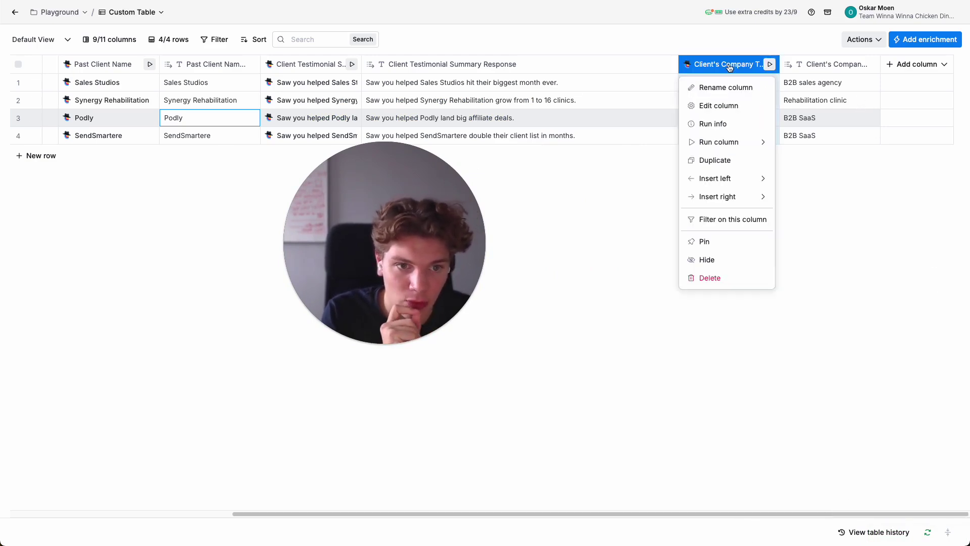
pyautogui.click(719, 106)
pyautogui.scroll(-1, 859, 278)
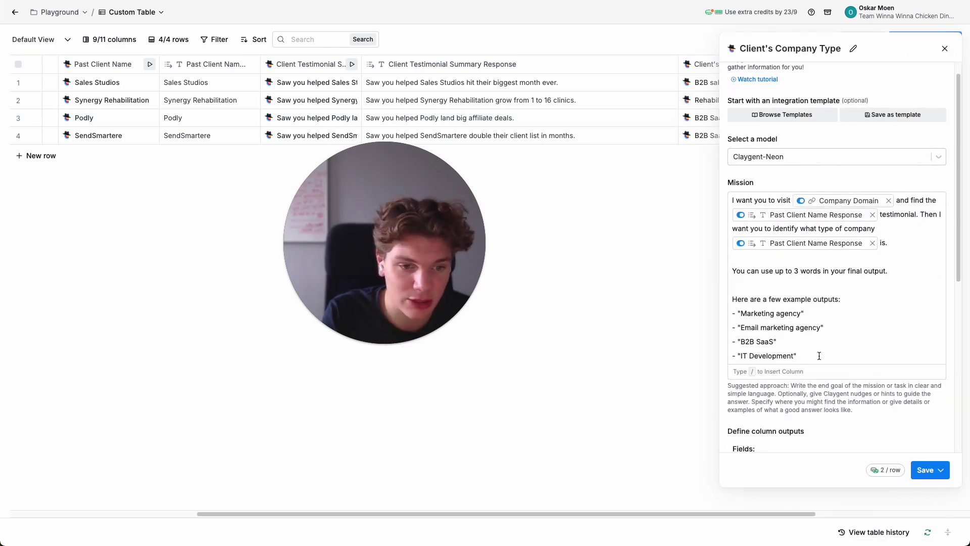
pyautogui.moveTo(819, 356); pyautogui.dragTo(839, 298)
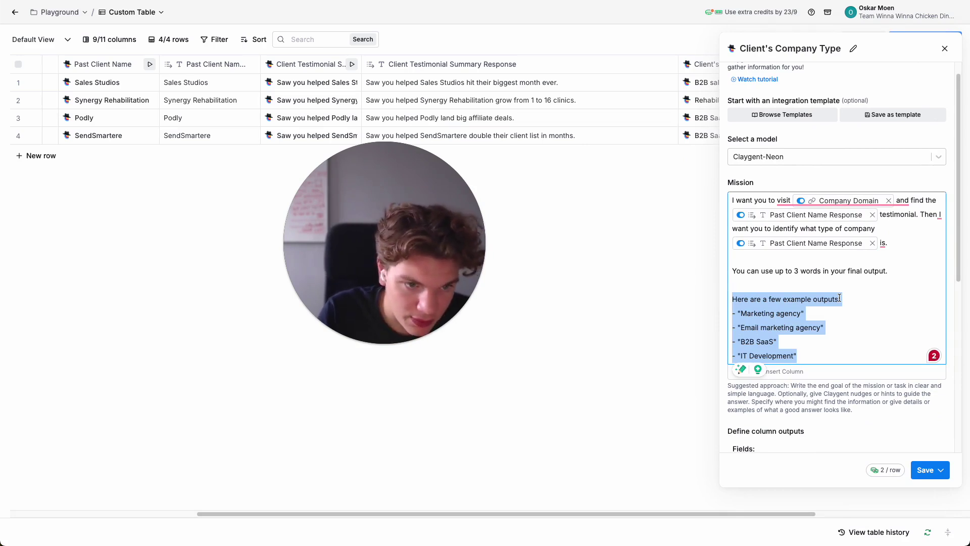
pyautogui.press('BackSpace')
pyautogui.press('BackSpace')
pyautogui.press('BackSpace')
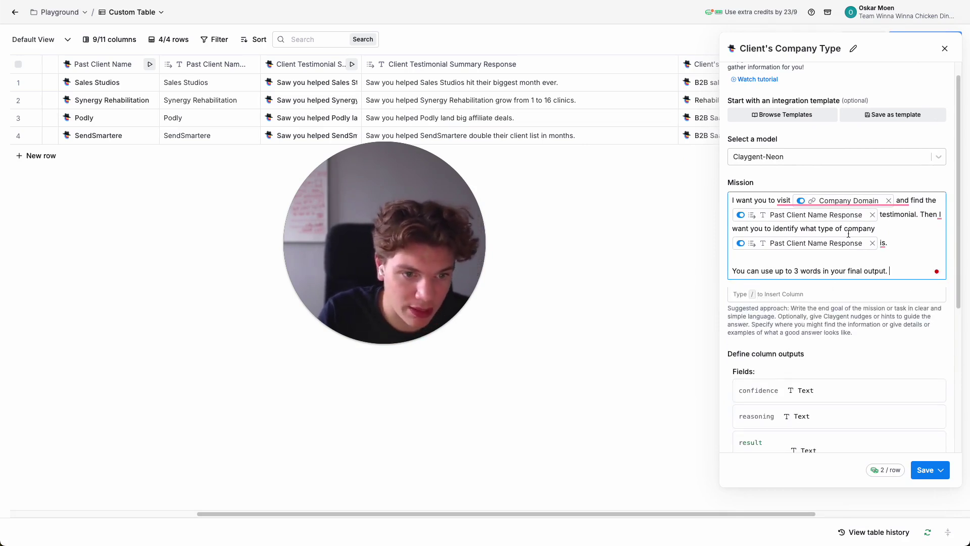
pyautogui.scroll(1, 898, 257)
pyautogui.scroll(-1, 896, 263)
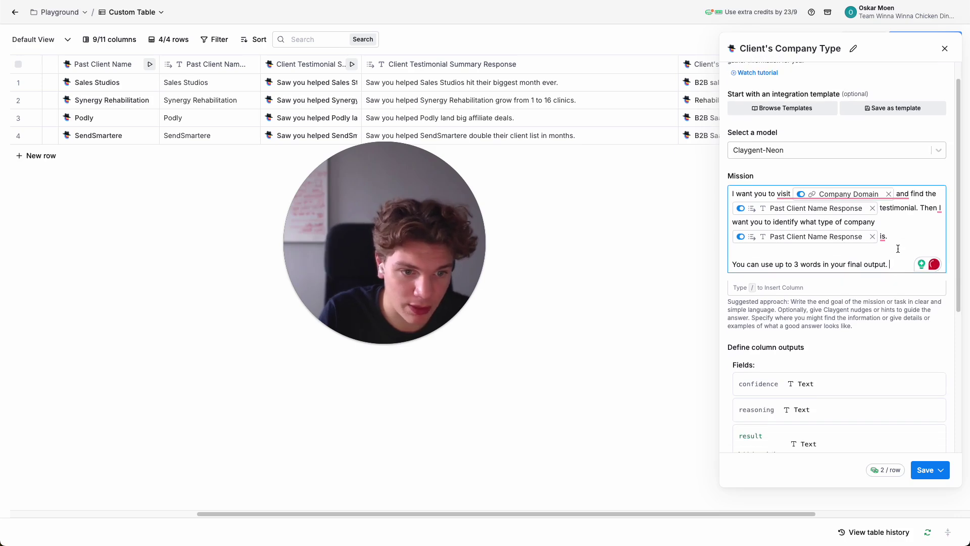
pyautogui.click(914, 471)
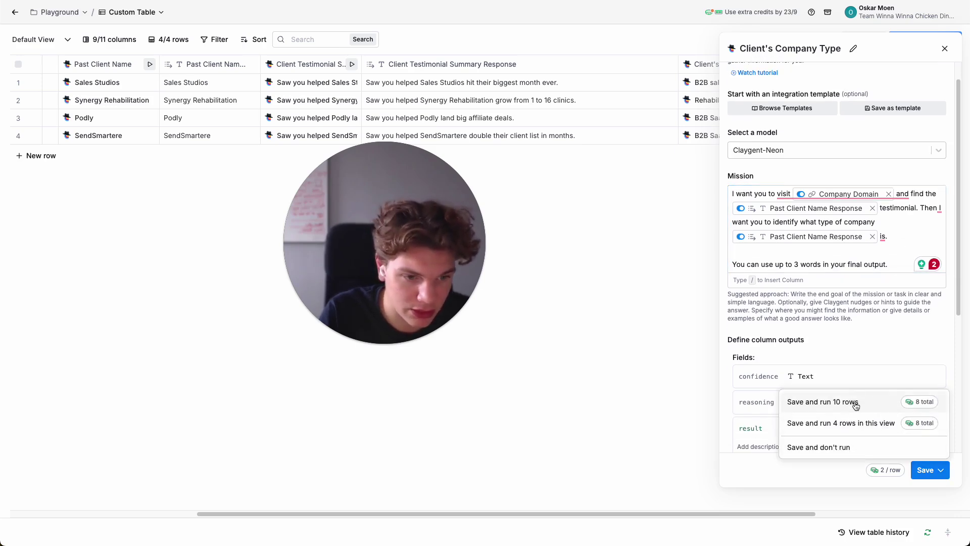
pyautogui.click(858, 422)
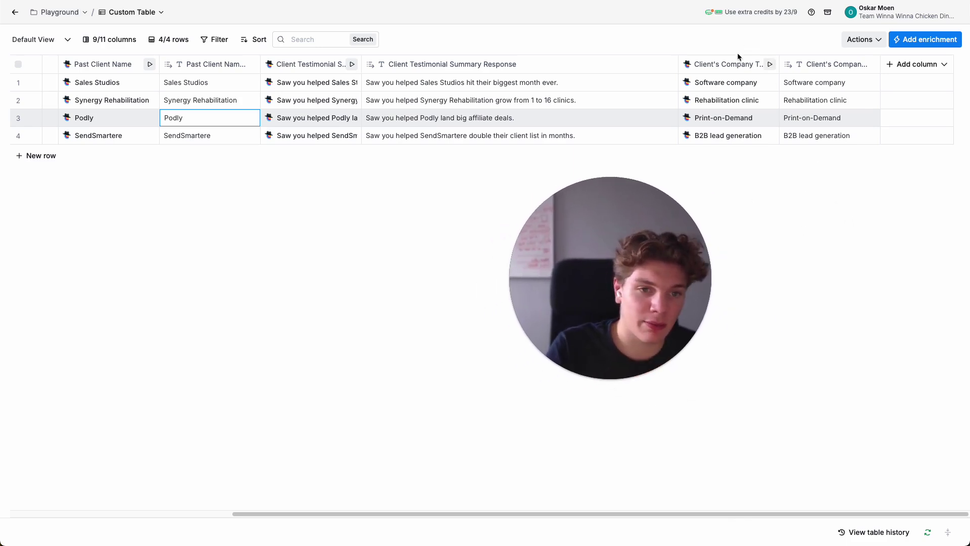
# - Open the Client's Company Type column for editing at its mission text
pyautogui.click(724, 64)
pyautogui.click(724, 107)
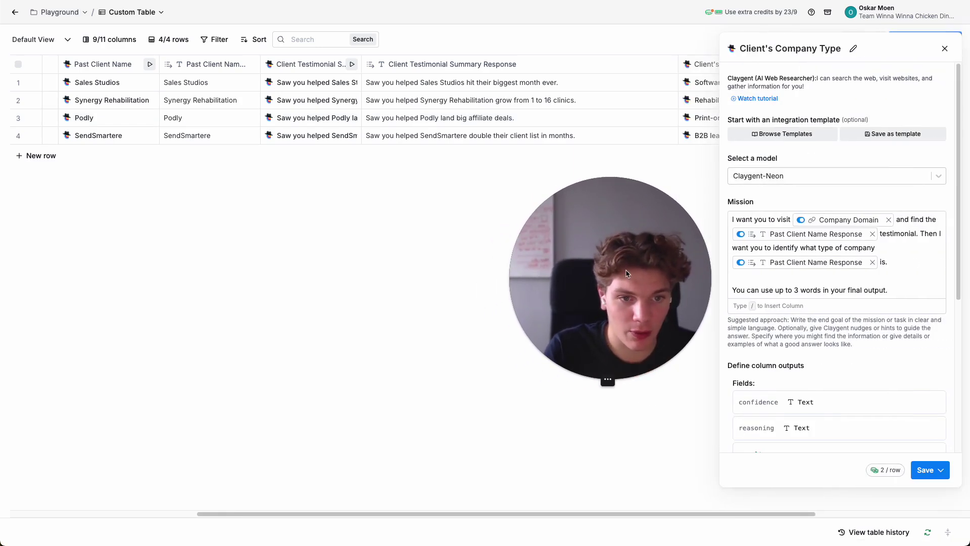
pyautogui.scroll(-2, 892, 266)
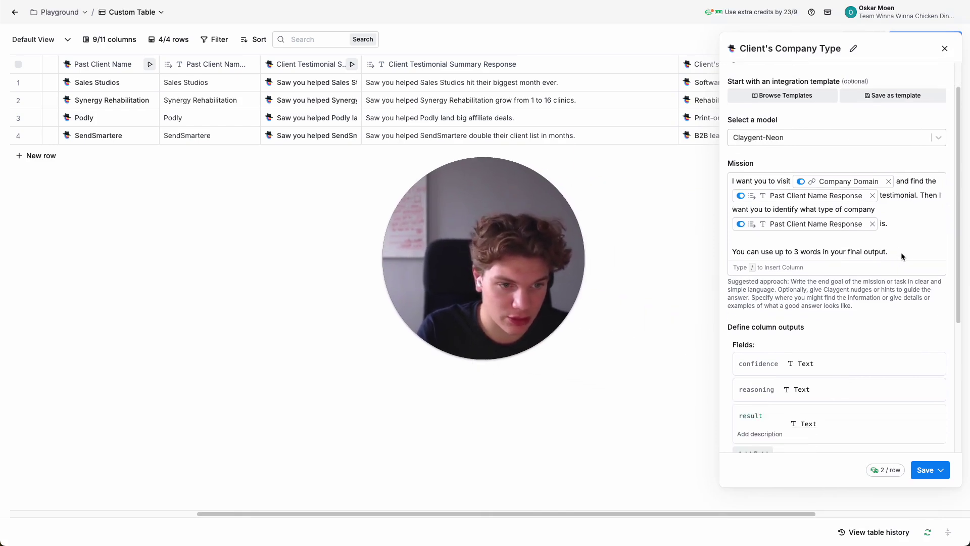
pyautogui.click(901, 253)
pyautogui.press('Return')
pyautogui.press('Return')
pyautogui.write('Podly')
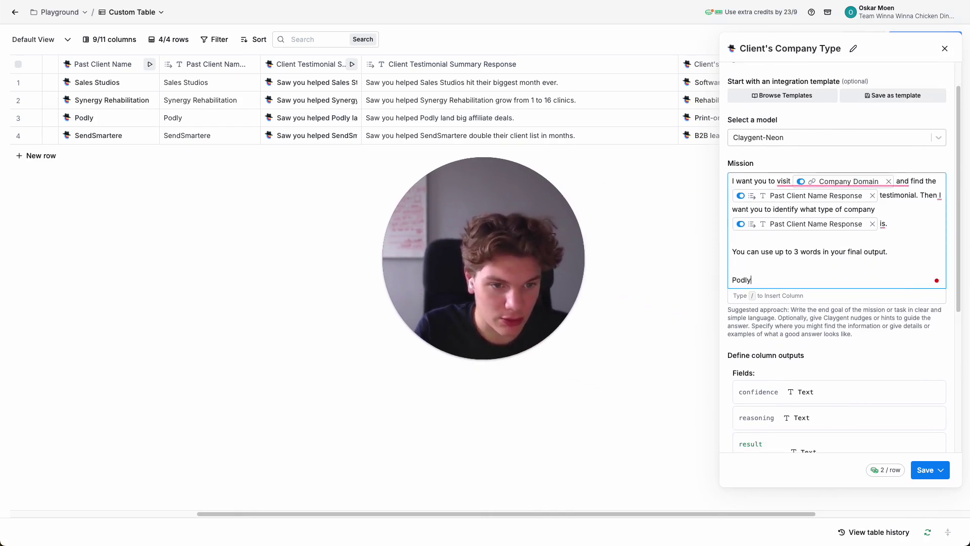
pyautogui.press('BackSpace')
pyautogui.press('BackSpace')
pyautogui.press('BackSpace')
pyautogui.press('BackSpace')
pyautogui.press('BackSpace')
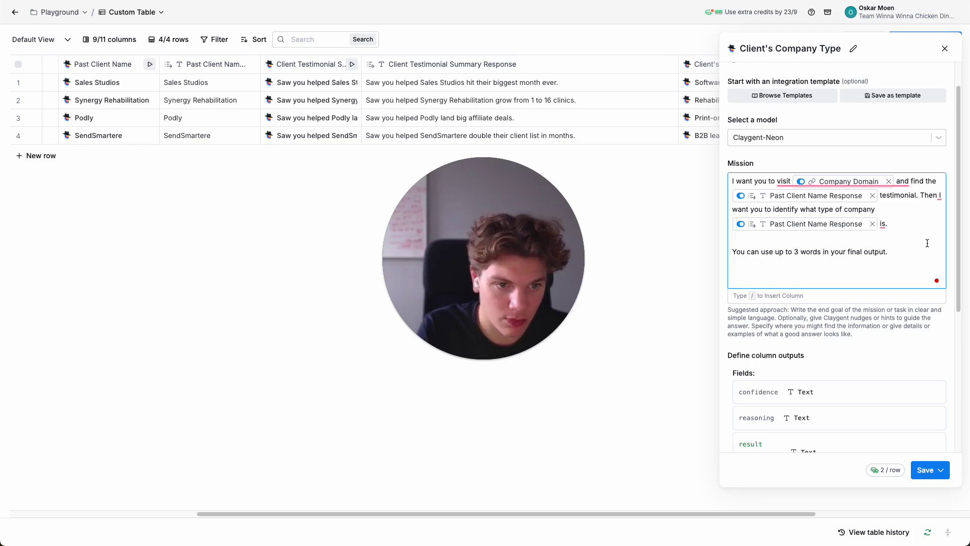
pyautogui.press('BackSpace')
pyautogui.press('BackSpace')
# - Clear the mission and reapply the "Past client company type" template with Company Domain and Past Client Name Response as its inputs
pyautogui.hotkey('ctrl', 'a')
pyautogui.press('BackSpace')
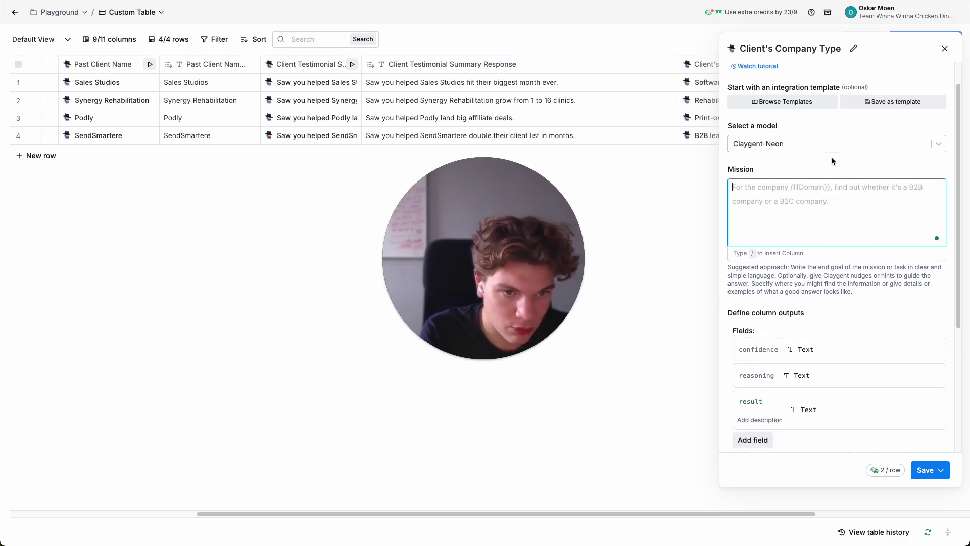
pyautogui.click(782, 101)
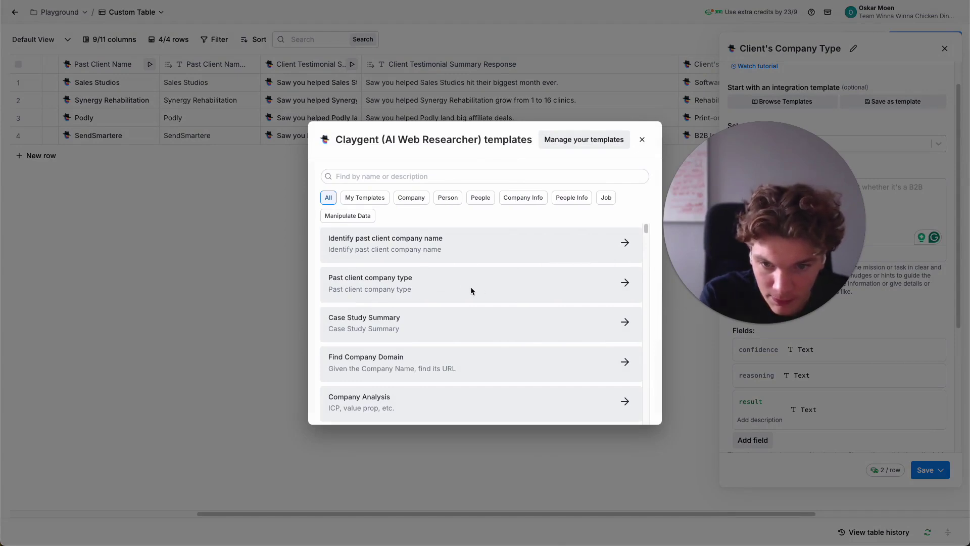
pyautogui.click(470, 286)
pyautogui.click(461, 244)
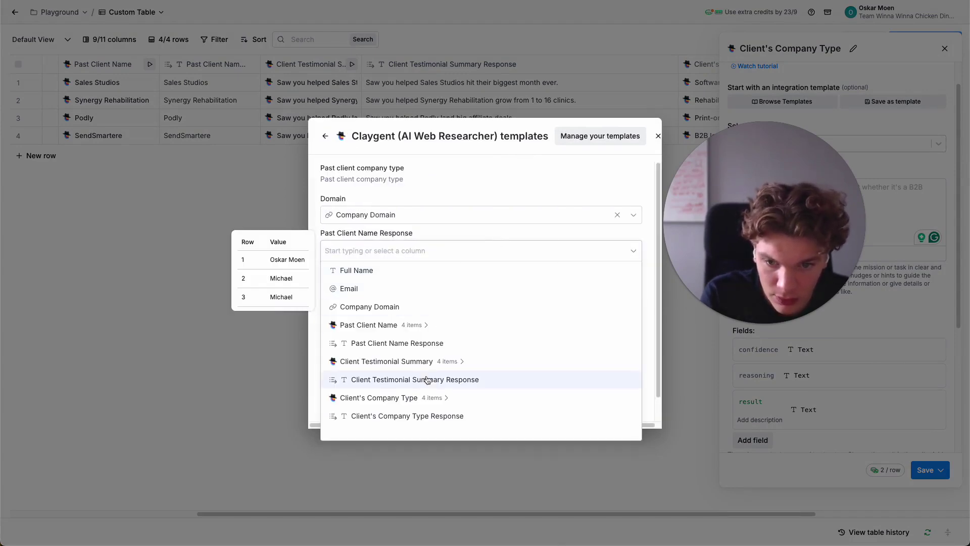
pyautogui.click(505, 343)
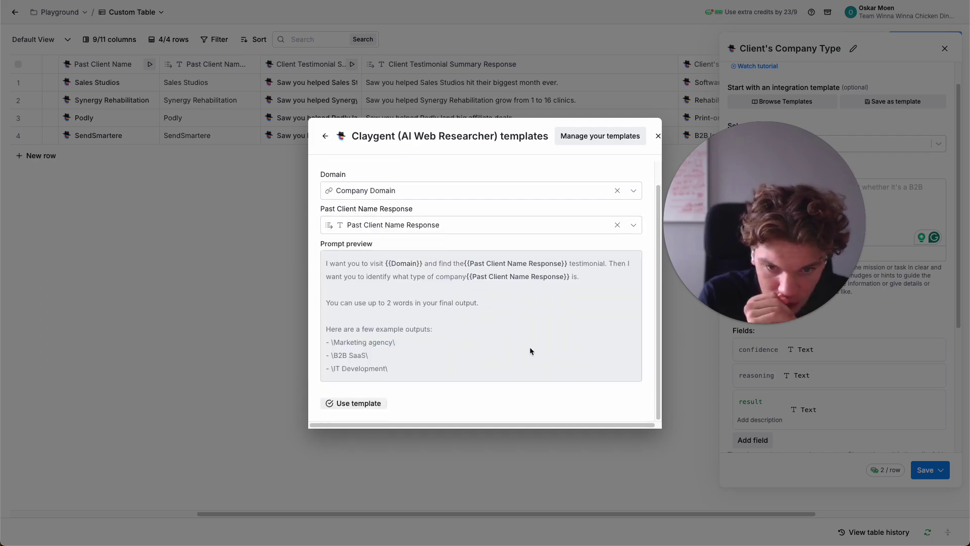
pyautogui.click(358, 402)
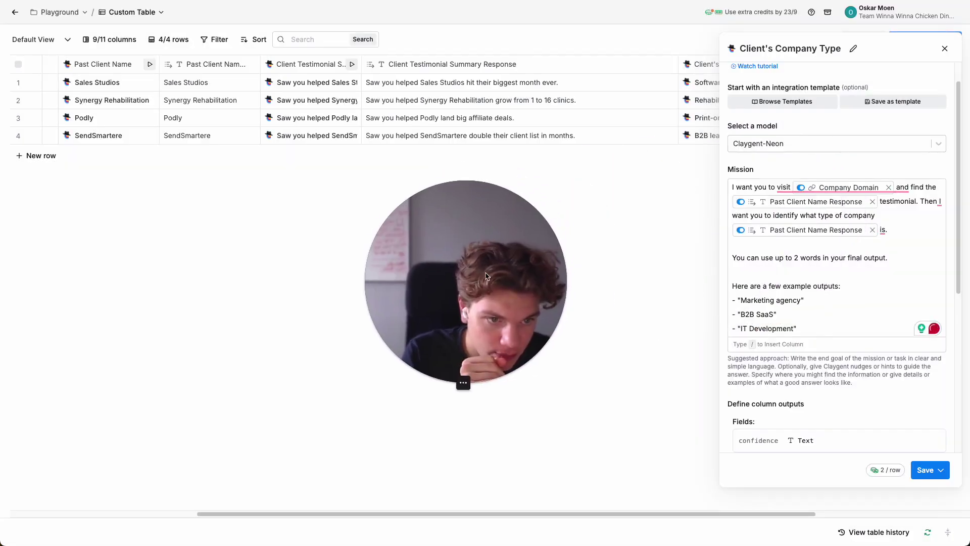
# - Replace the mission's example outputs with "agencies", "SaaS" and "recruitment companies", and save and run the column on the 4 rows in this view
pyautogui.scroll(1, 874, 266)
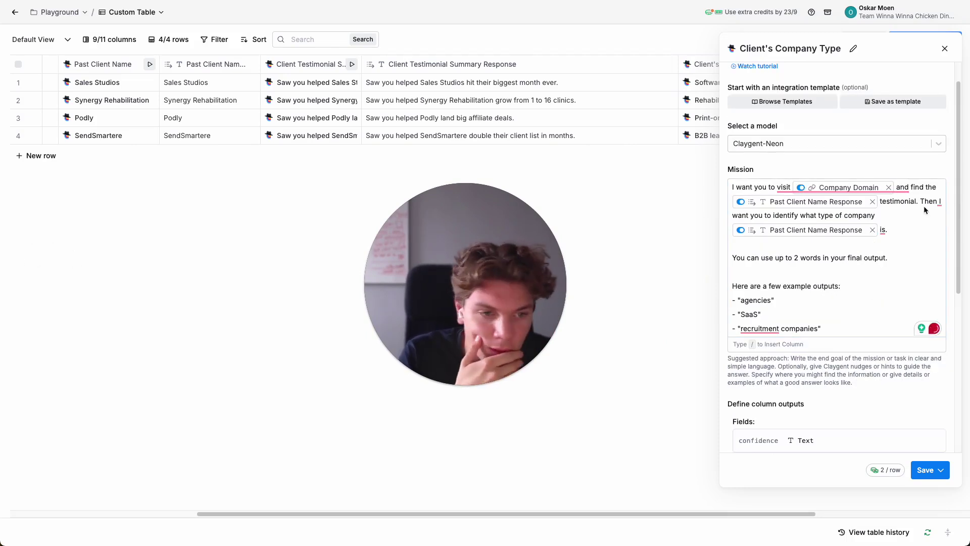
pyautogui.scroll(1, 794, 259)
pyautogui.scroll(-2, 794, 260)
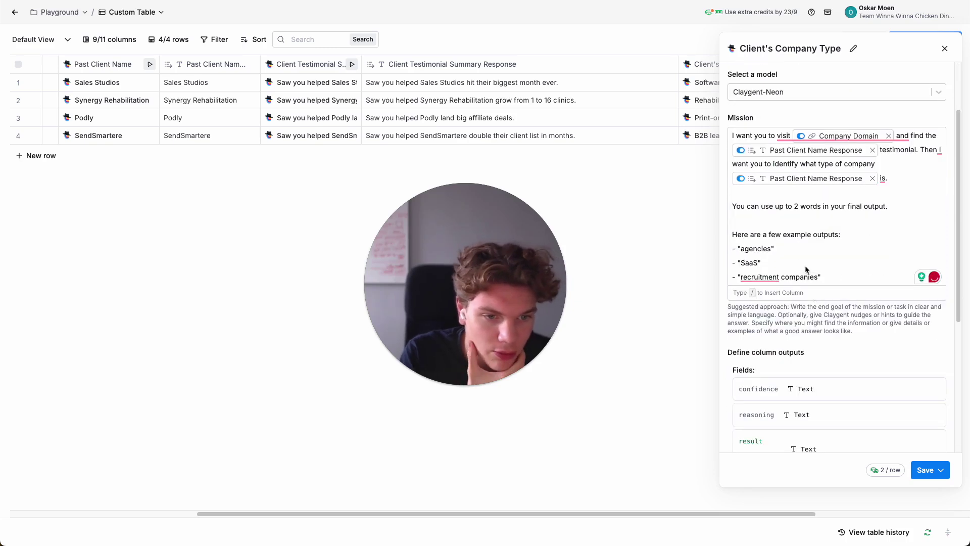
pyautogui.click(808, 270)
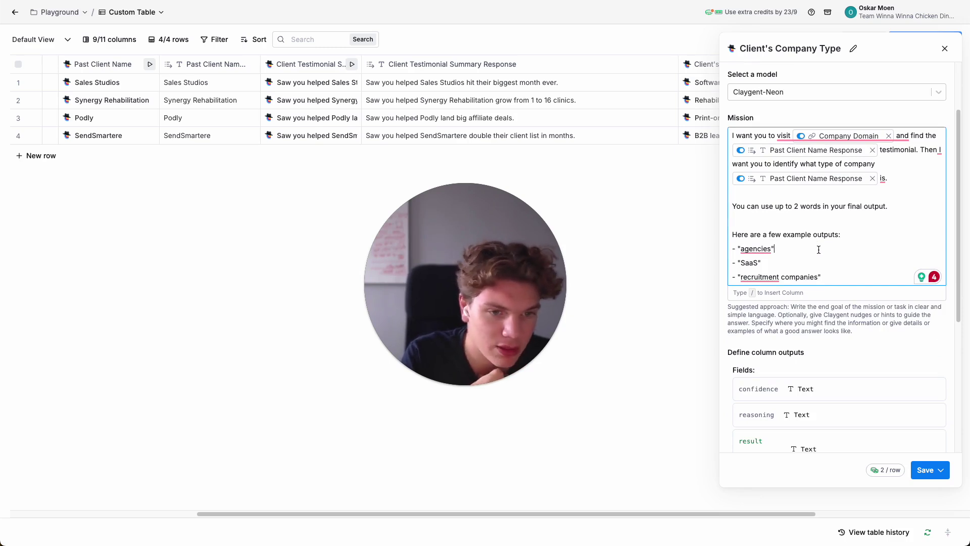
pyautogui.click(941, 470)
pyautogui.click(851, 422)
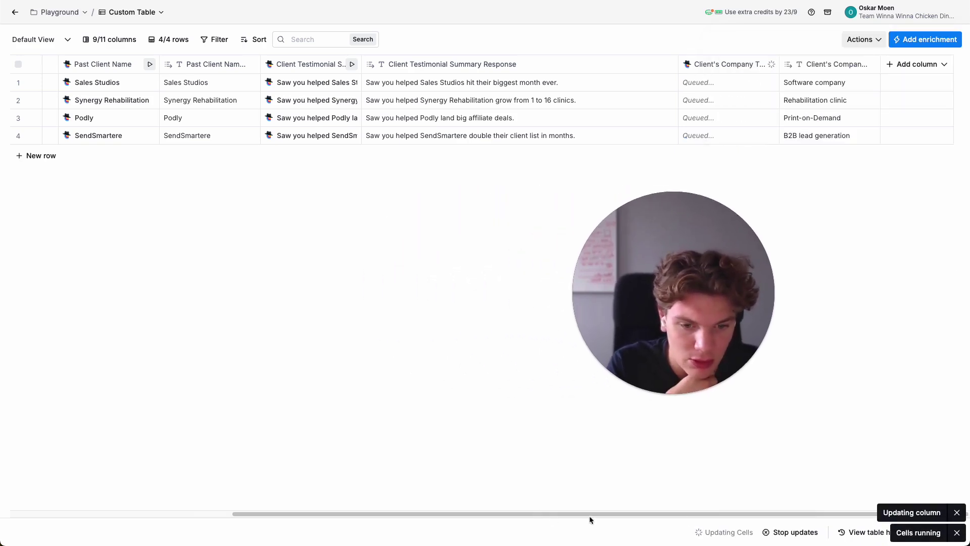
pyautogui.hscroll(-1, 618, 515)
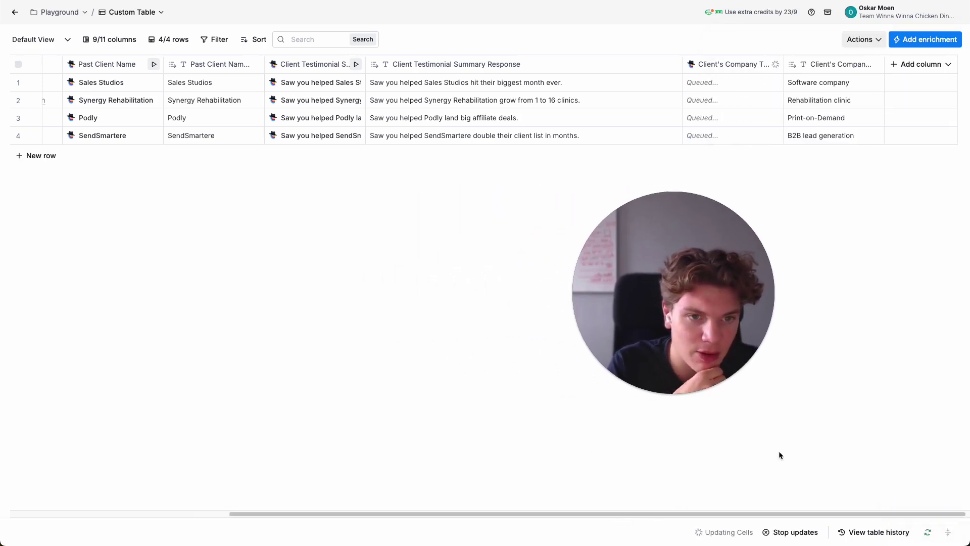
pyautogui.moveTo(678, 75)
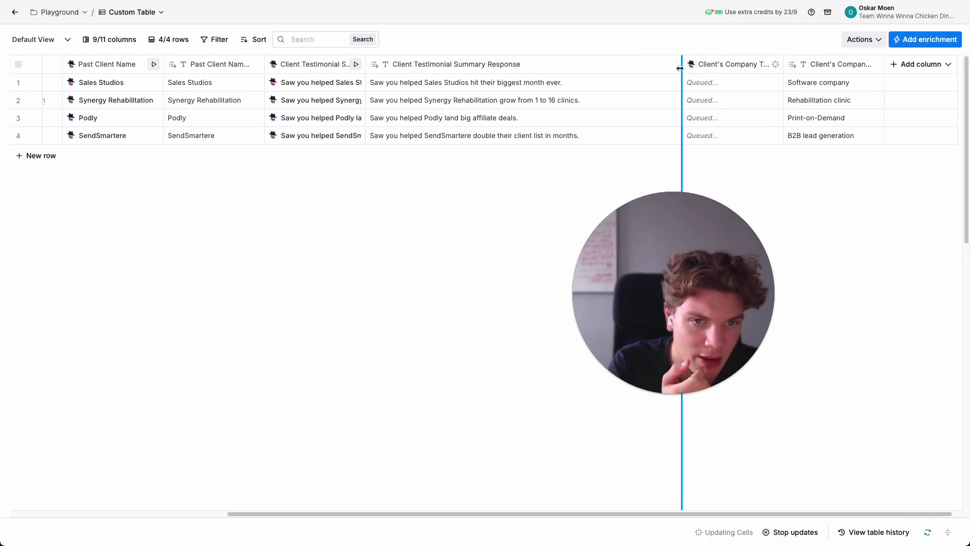
pyautogui.hscroll(-3, 889, 246)
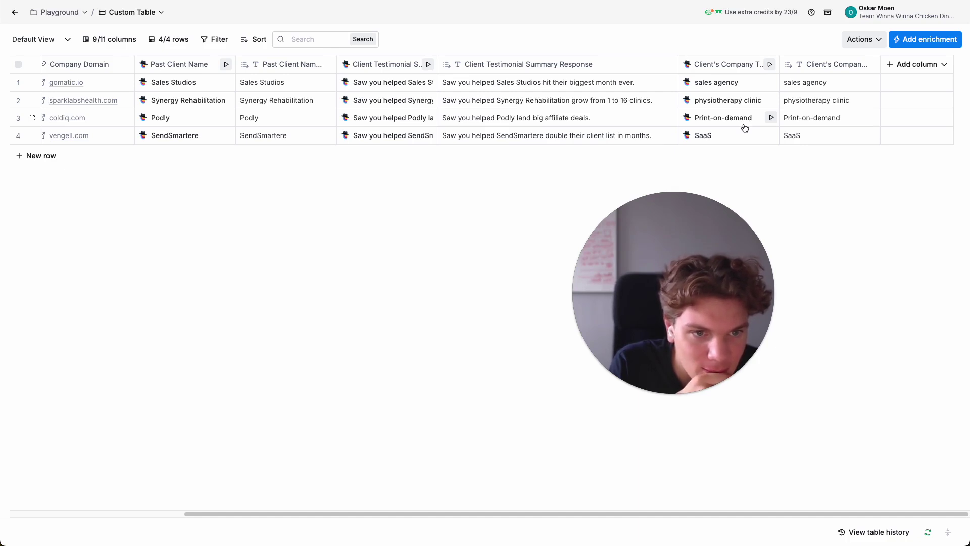
# - Raise the company type mission's limit to 3 words, change the "agencies" example to "Marketing Agency" and make the capitalized recruitment example singular
pyautogui.click(751, 63)
pyautogui.click(708, 102)
pyautogui.moveTo(688, 242); pyautogui.dragTo(514, 243)
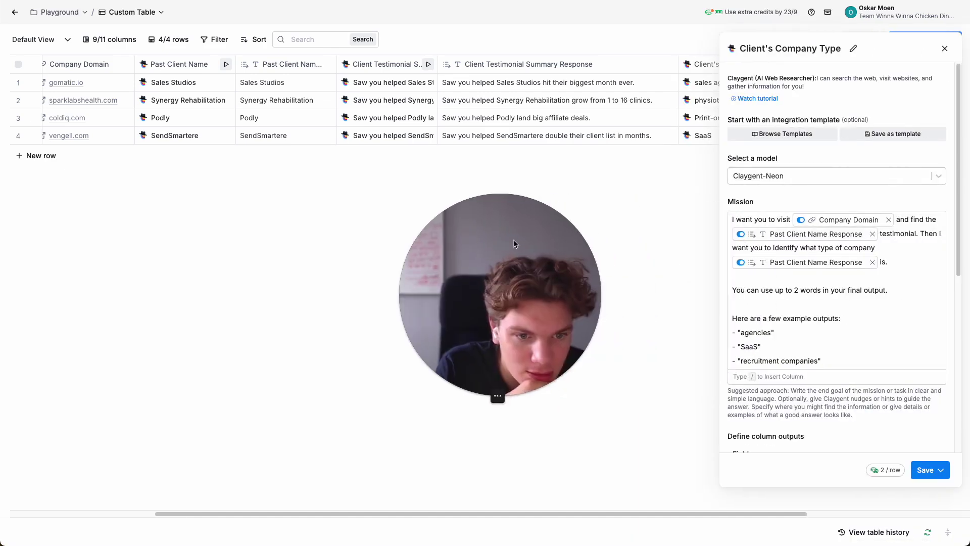
pyautogui.click(831, 290)
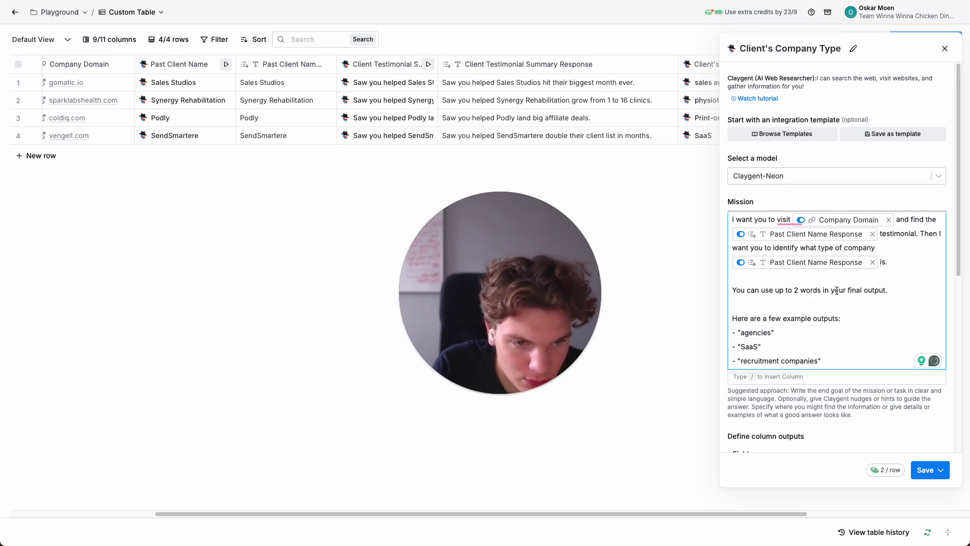
pyautogui.click(801, 290)
pyautogui.press('BackSpace')
pyautogui.press('BackSpace')
pyautogui.write('3')
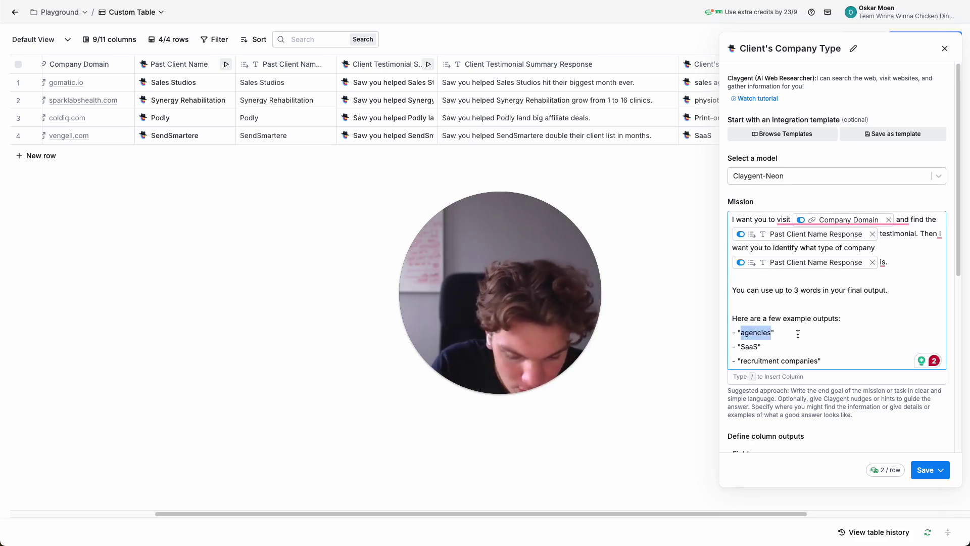
pyautogui.write('Marketing A')
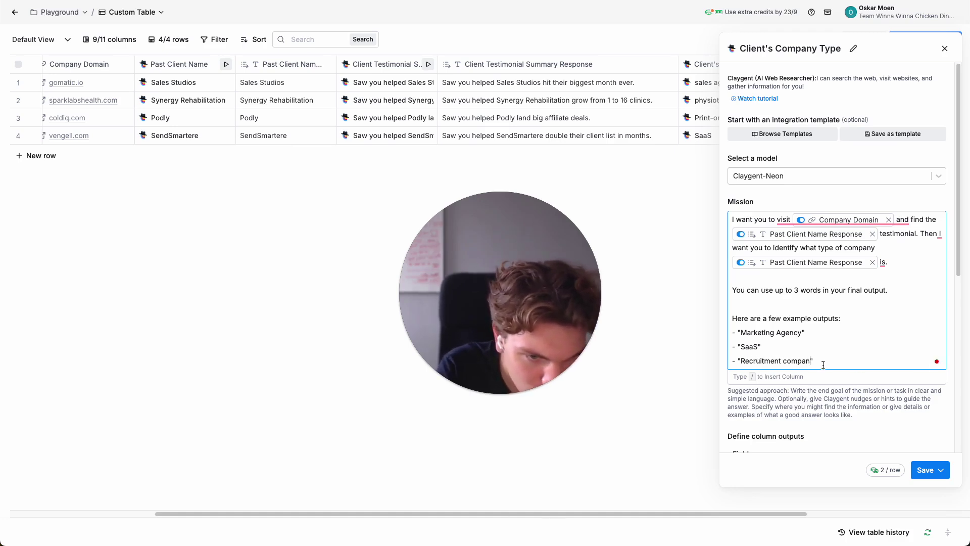
# - Save the edited company type column, run it on the 4 rows in this view, and look over the results
pyautogui.click(937, 471)
pyautogui.click(868, 423)
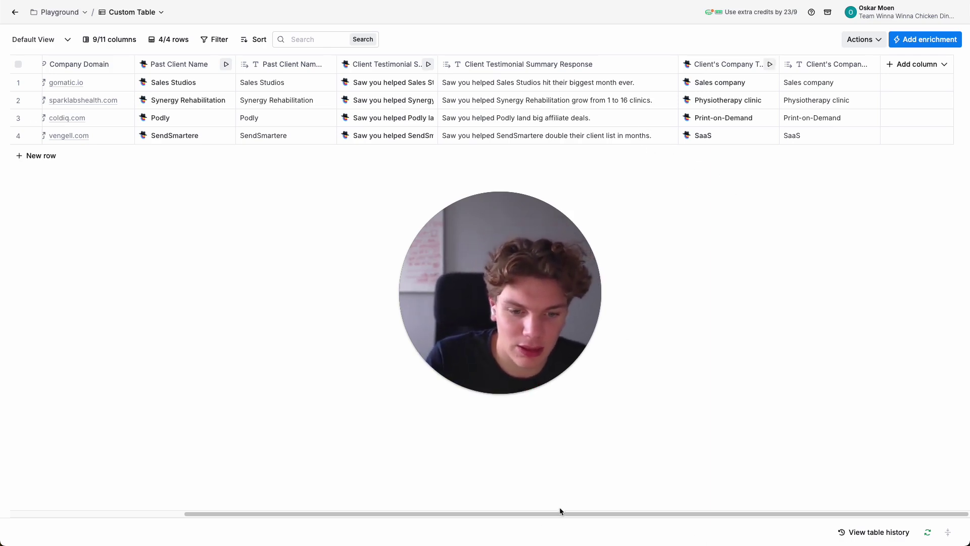
pyautogui.moveTo(495, 394); pyautogui.dragTo(475, 416)
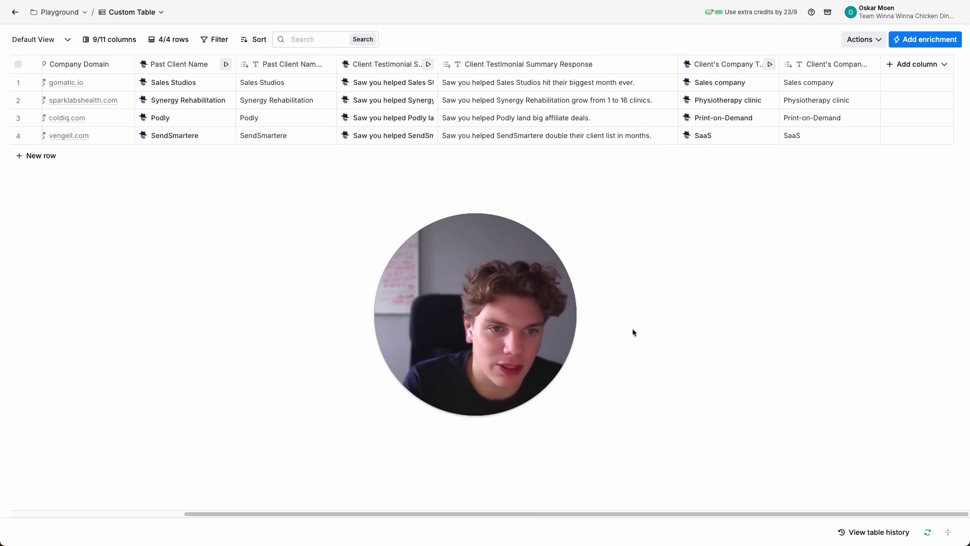
pyautogui.hscroll(-5, 626, 511)
pyautogui.hscroll(5, 577, 493)
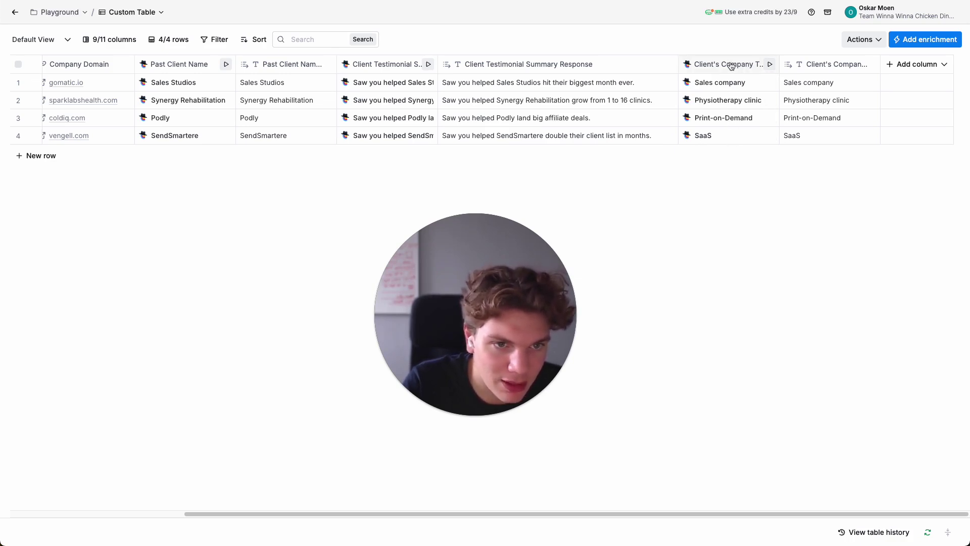
# - Switch to the Google Docs walkthrough and paste a copy of the two-paragraph outreach message below the "Summary of past client case study (YES)" line
pyautogui.press('super+Tab')
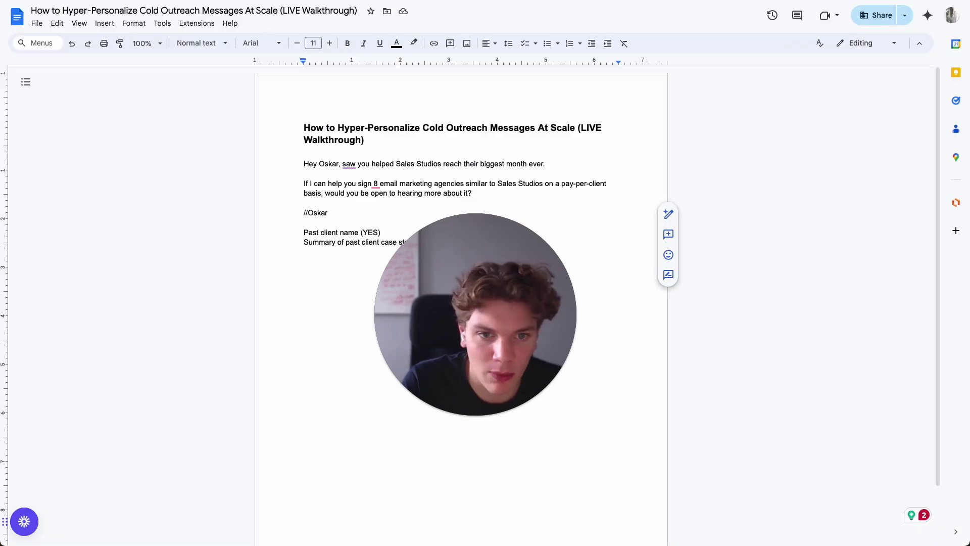
pyautogui.moveTo(436, 279); pyautogui.dragTo(577, 166)
pyautogui.scroll(-2, 455, 202)
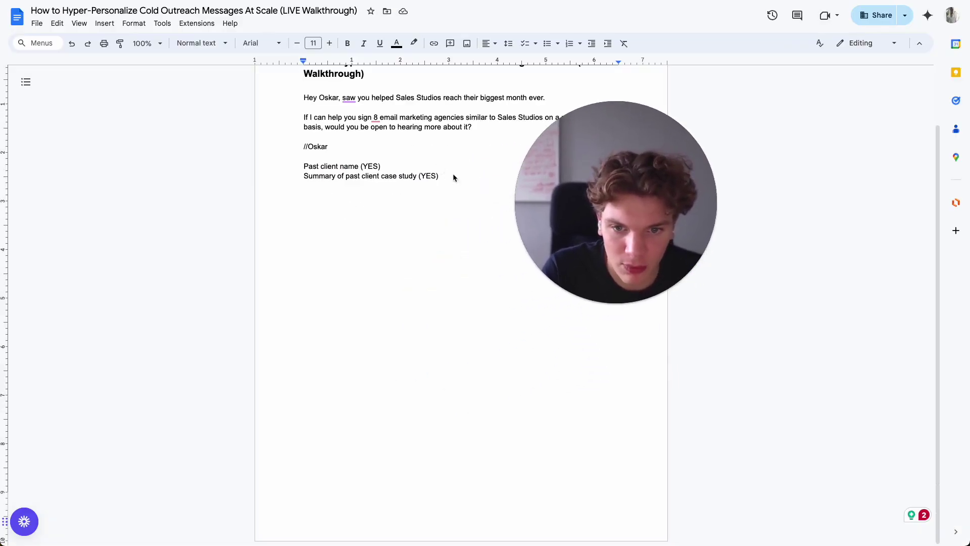
pyautogui.moveTo(485, 127); pyautogui.dragTo(264, 99)
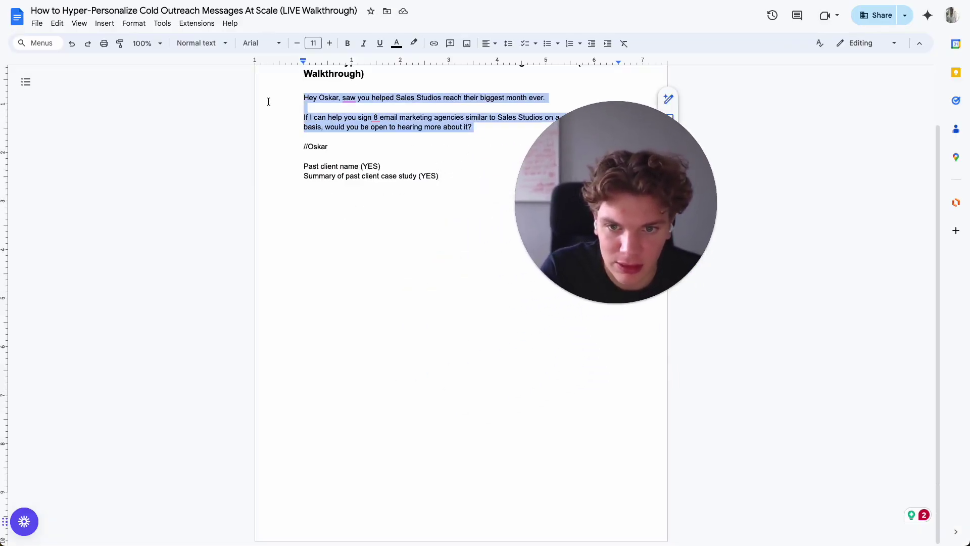
pyautogui.click(427, 185)
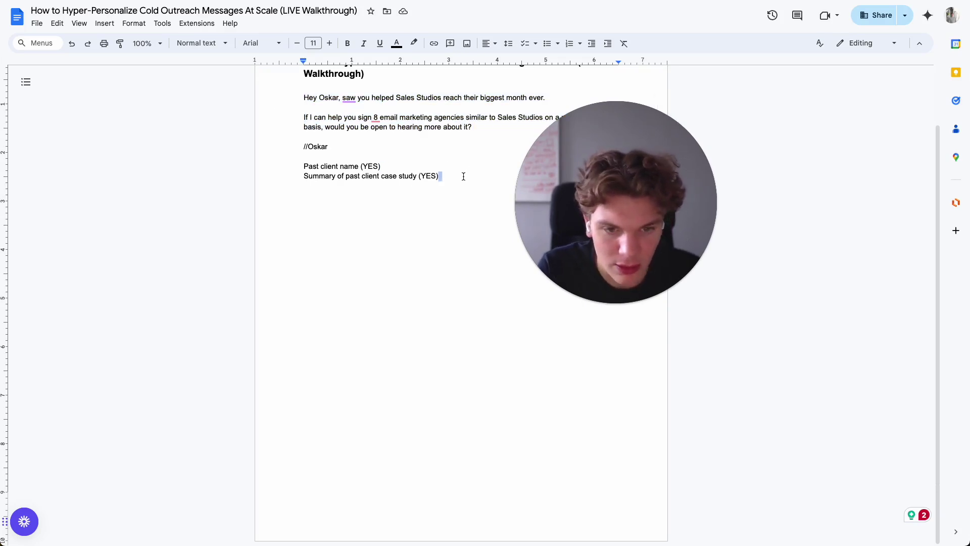
pyautogui.press('Return')
pyautogui.press('Return')
pyautogui.write('Hey Oskar, saw you helped Sales Studios reach their biggest month ever.  If I can help you sign 8 email marketing agencies similar to Sales Studios on a pay-per-client basis, would you be open to hearing more about it?')
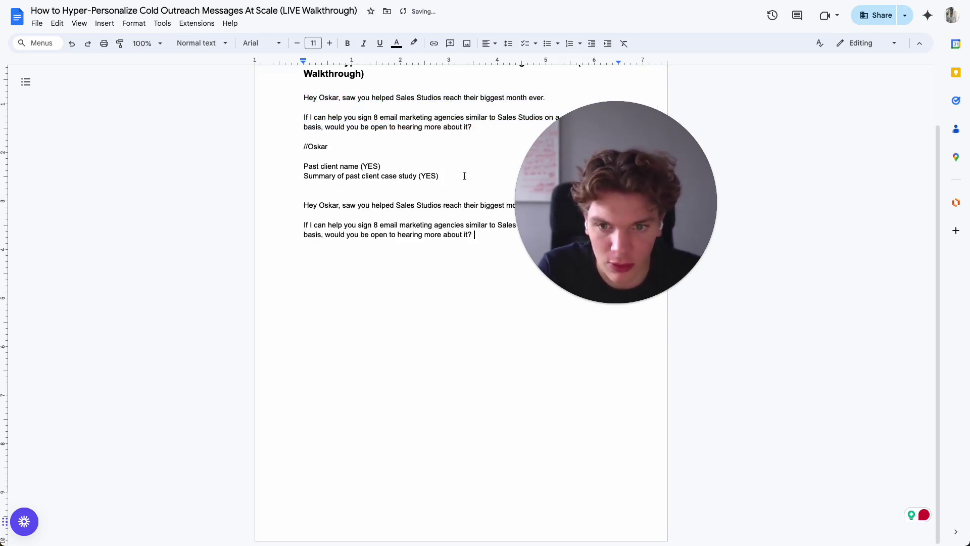
# - Copy the sparklabshealth.com testimonial summary from the Clay table over the case study sentence in the duplicated Google Docs message, removing the surplus punctuation
pyautogui.moveTo(586, 200); pyautogui.dragTo(628, 216)
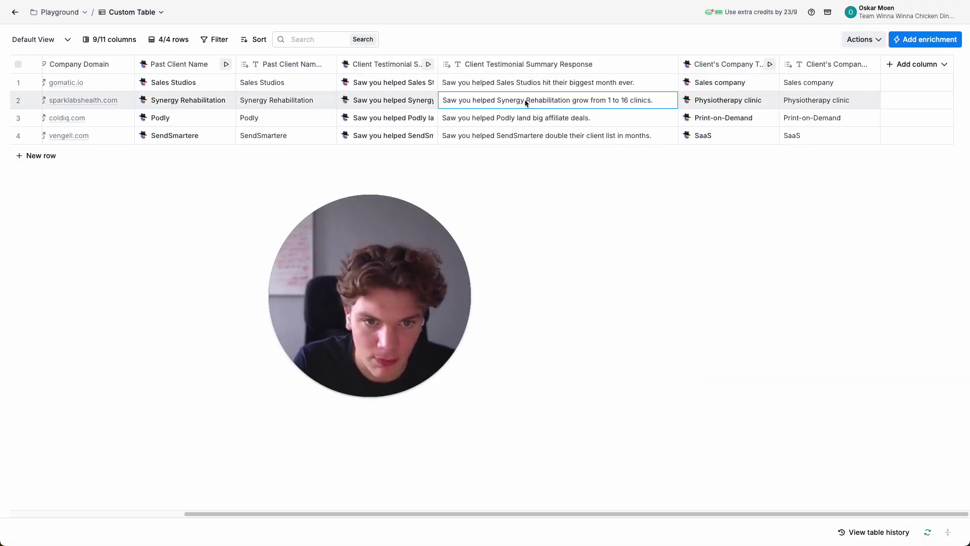
pyautogui.doubleClick(530, 99)
pyautogui.hotkey('ctrl', 'c')
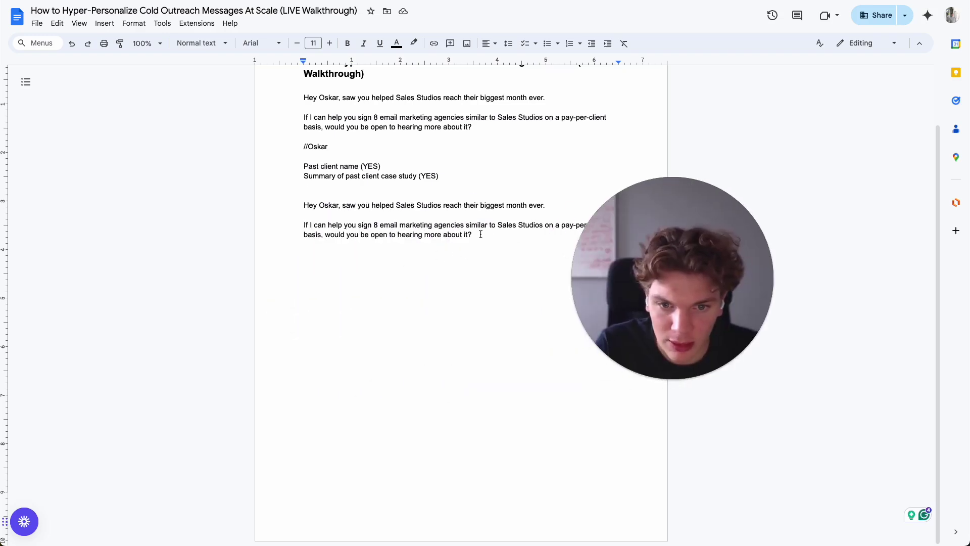
pyautogui.moveTo(342, 204); pyautogui.dragTo(541, 204)
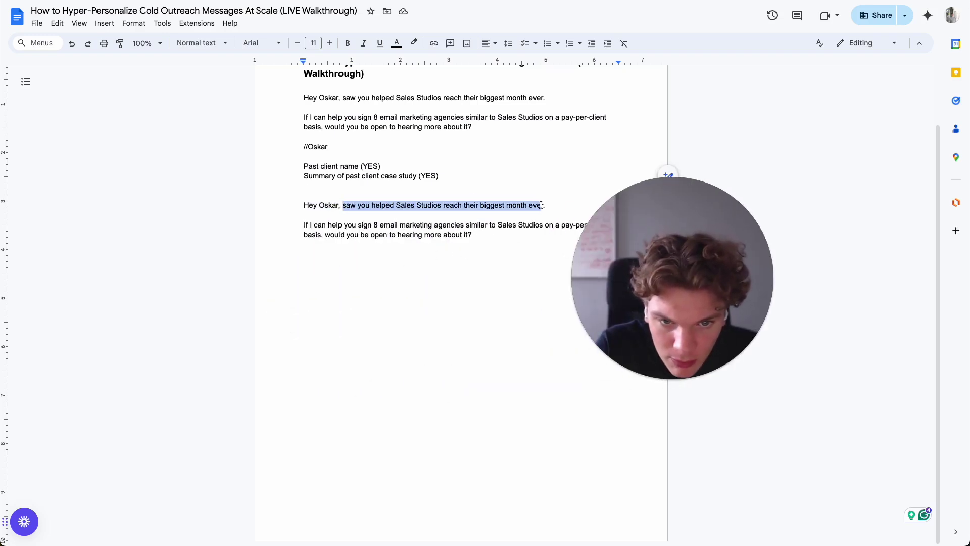
pyautogui.hotkey('ctrl', 'v')
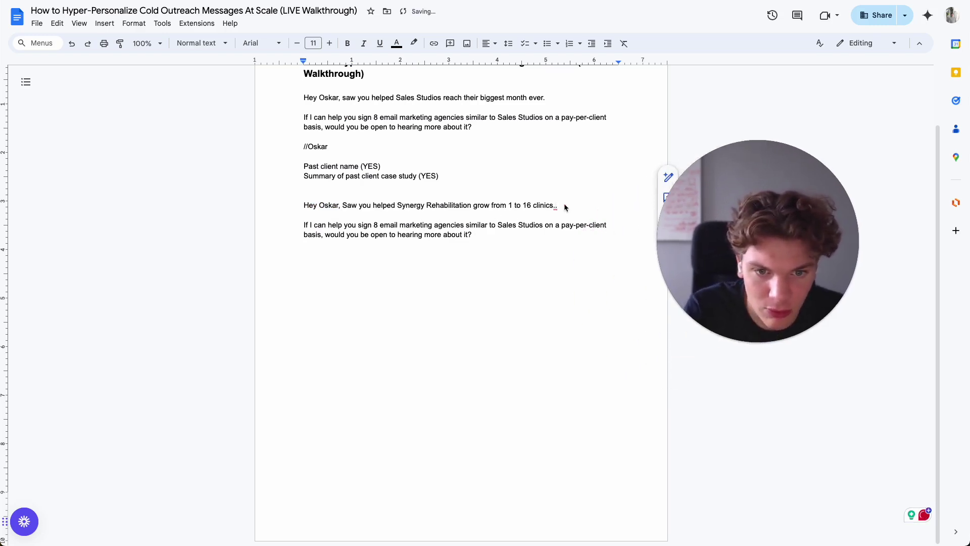
pyautogui.moveTo(555, 205)
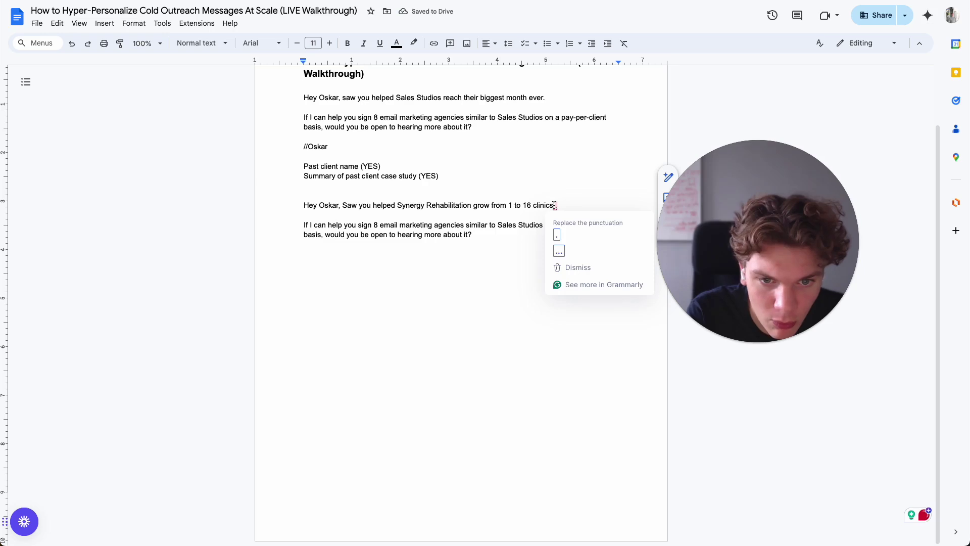
pyautogui.press('BackSpace')
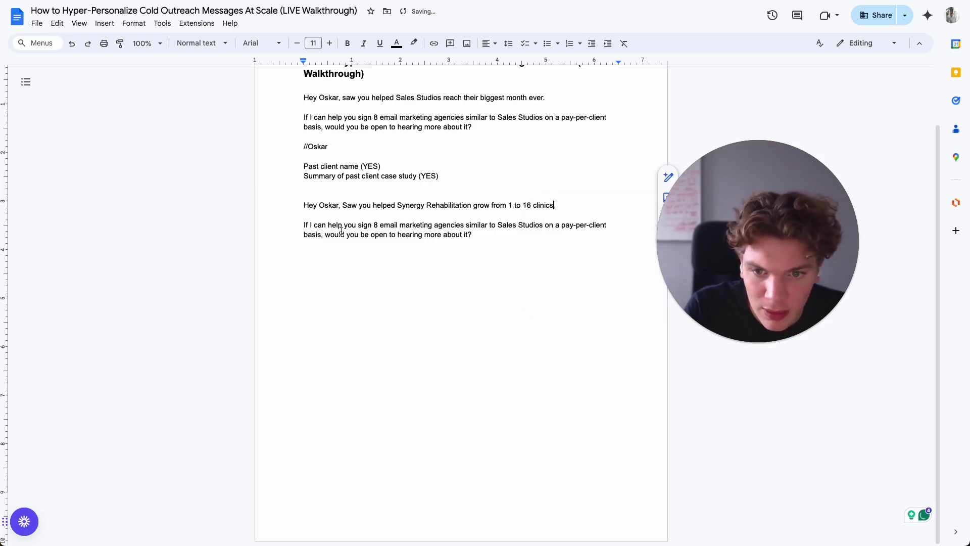
# - End the opening sentence with a period and replace "email marketing agencies" in the duplicated message with "Physiotherapy clinic" from Clay's sparklabshealth.com company type response
pyautogui.hotkey('ctrl', 'Tab')
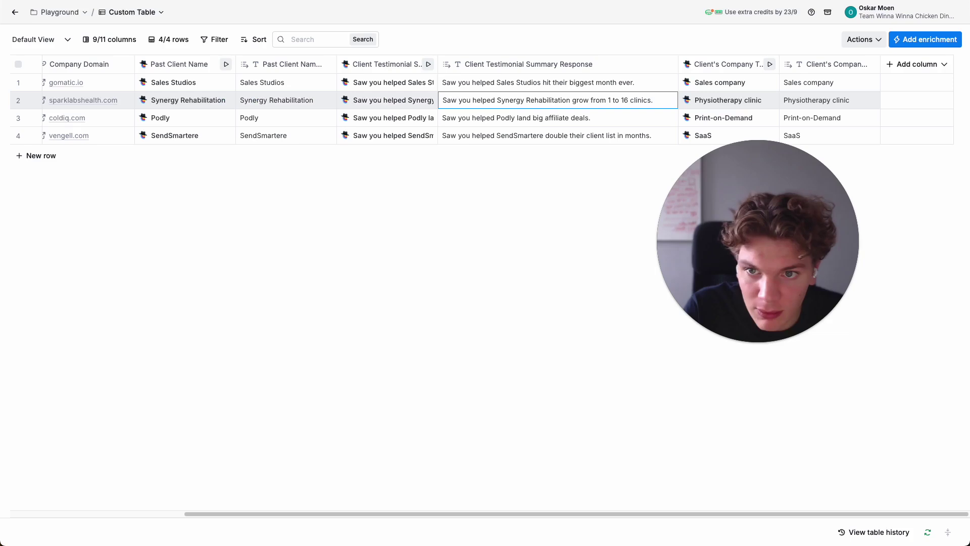
pyautogui.click(741, 98)
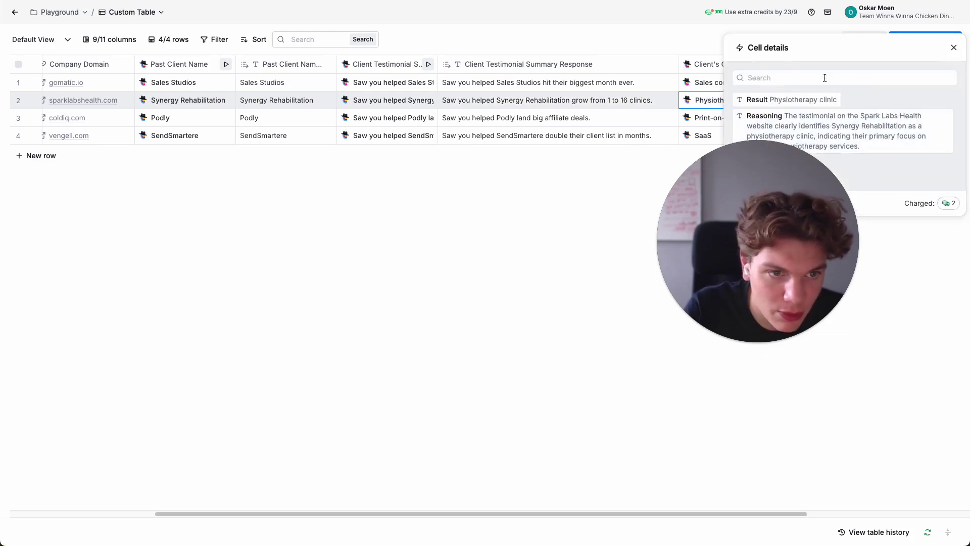
pyautogui.click(954, 49)
pyautogui.click(798, 99)
pyautogui.hotkey('ctrl', 'Tab')
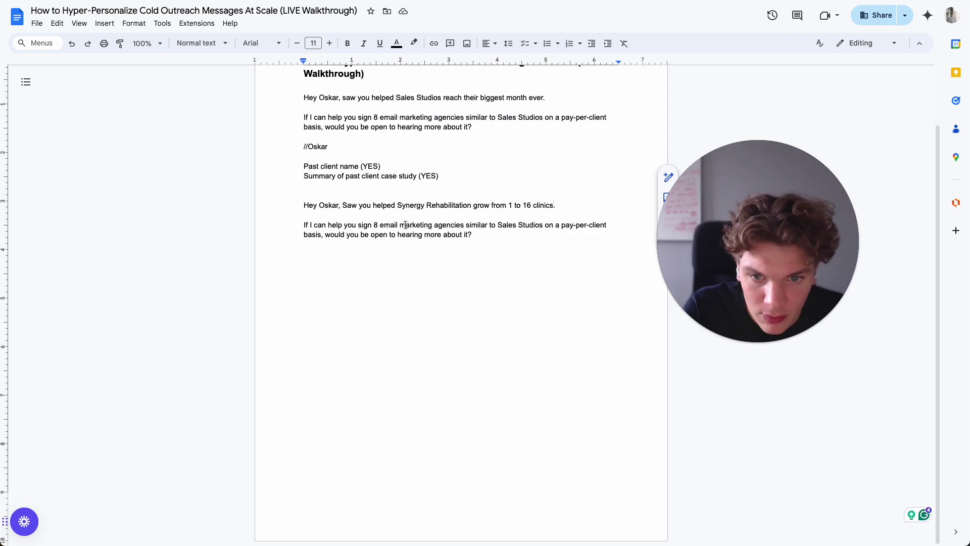
pyautogui.write('.')
pyautogui.moveTo(380, 225); pyautogui.dragTo(464, 224)
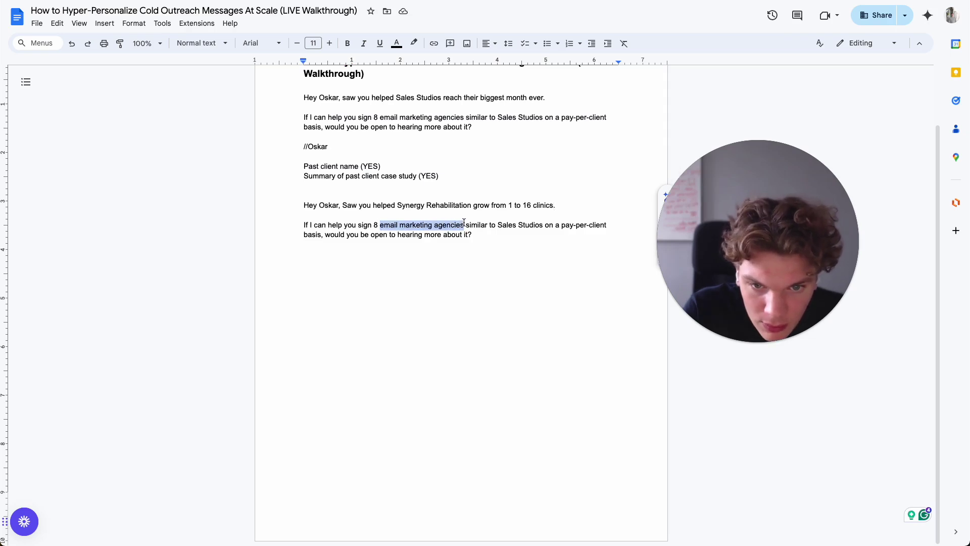
pyautogui.write('Physiotherapy clinic')
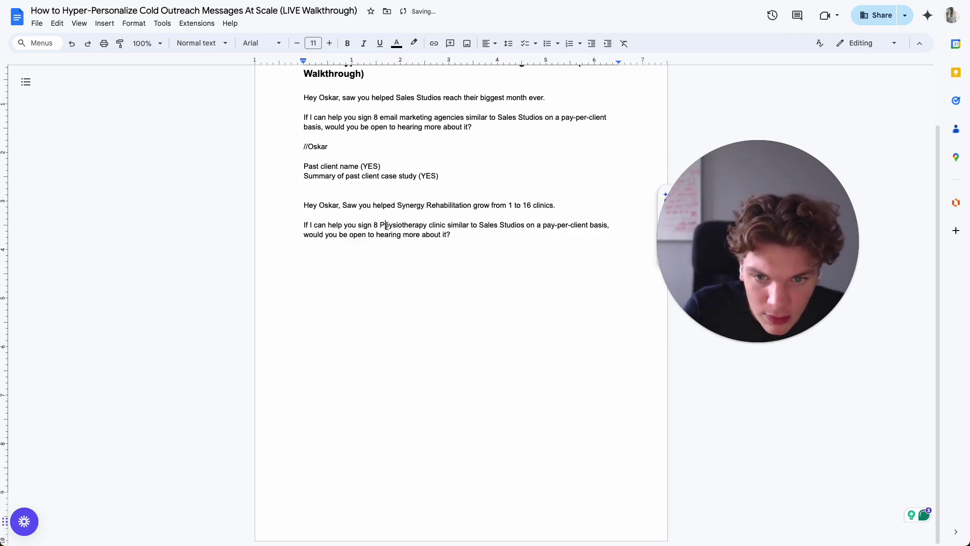
# - Change the capital "P" of "Physiotherapy" in the duplicated message to lowercase
pyautogui.press('BackSpace')
pyautogui.write('p')
pyautogui.scroll(1, 424, 233)
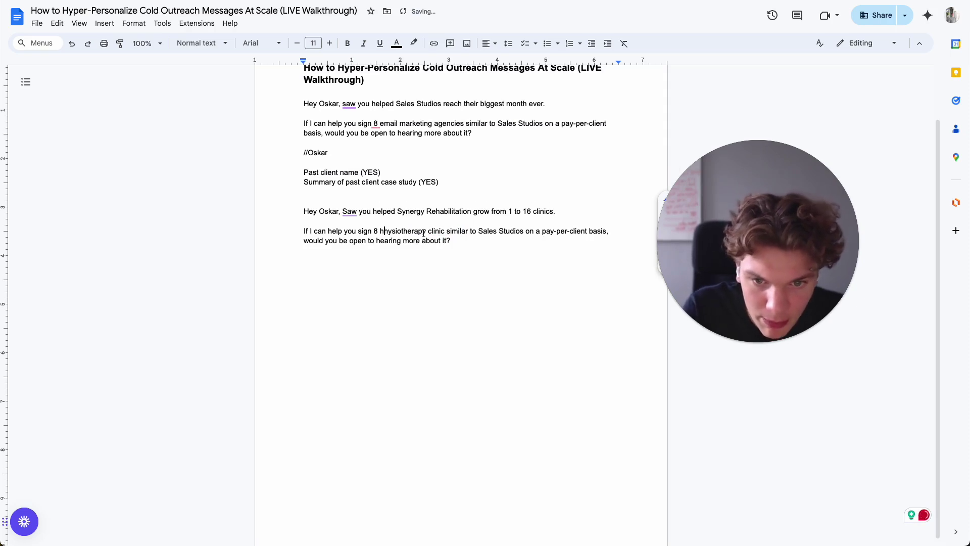
pyautogui.click(381, 230)
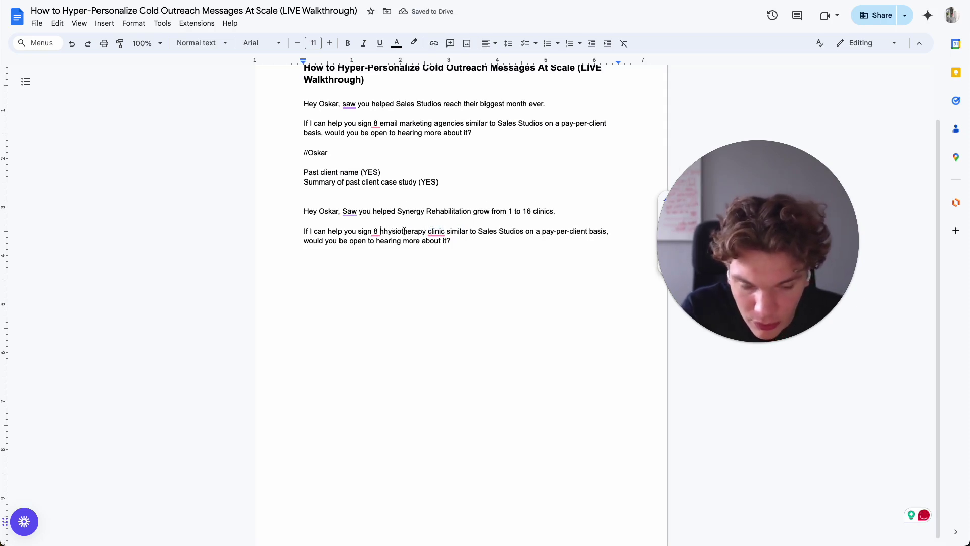
pyautogui.press('BackSpace')
pyautogui.write('p')
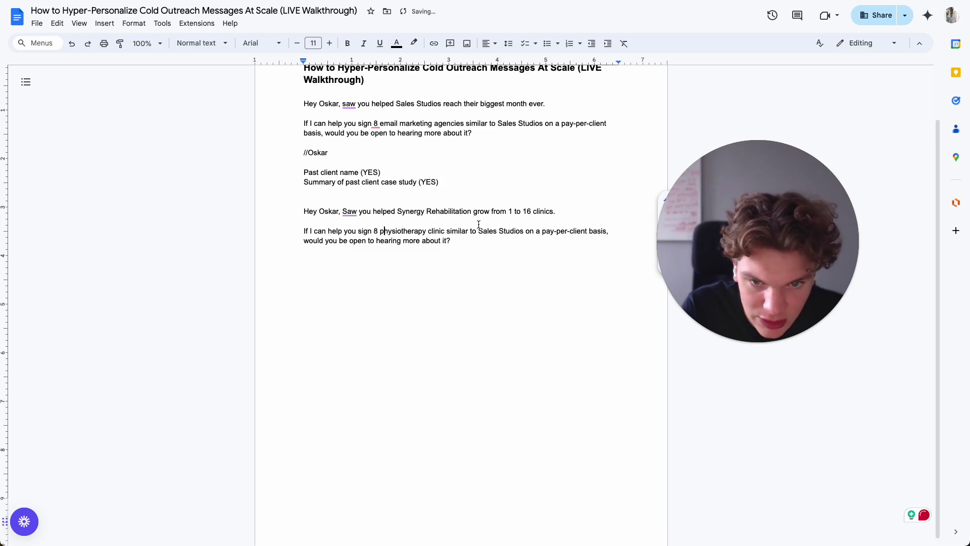
# - Replace "clinic" after "physiotherapy" with "clients" in the duplicated message
pyautogui.moveTo(432, 233)
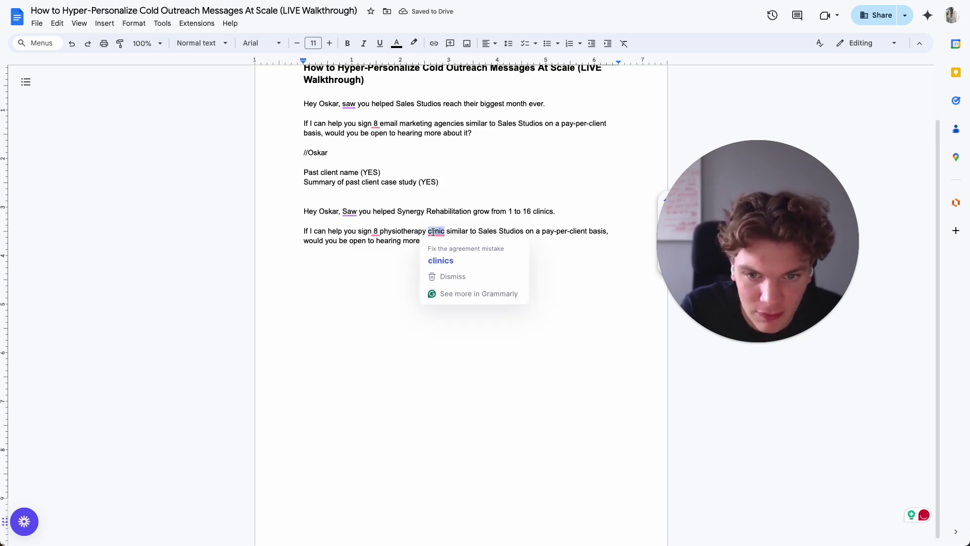
pyautogui.write('companies')
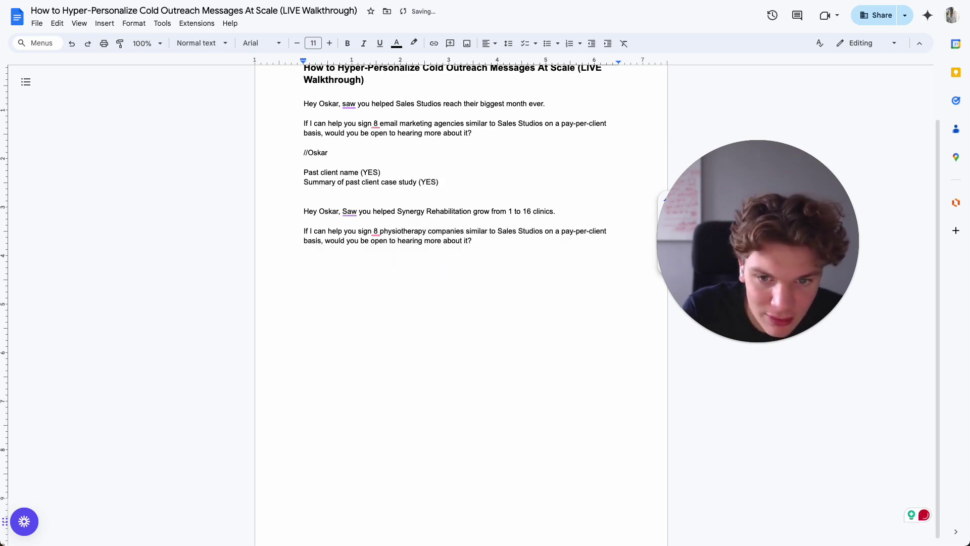
pyautogui.press('BackSpace')
pyautogui.press('BackSpace')
pyautogui.press('BackSpace')
pyautogui.press('BackSpace')
pyautogui.press('BackSpace')
pyautogui.press('BackSpace')
pyautogui.press('BackSpace')
pyautogui.press('BackSpace')
pyautogui.press('BackSpace')
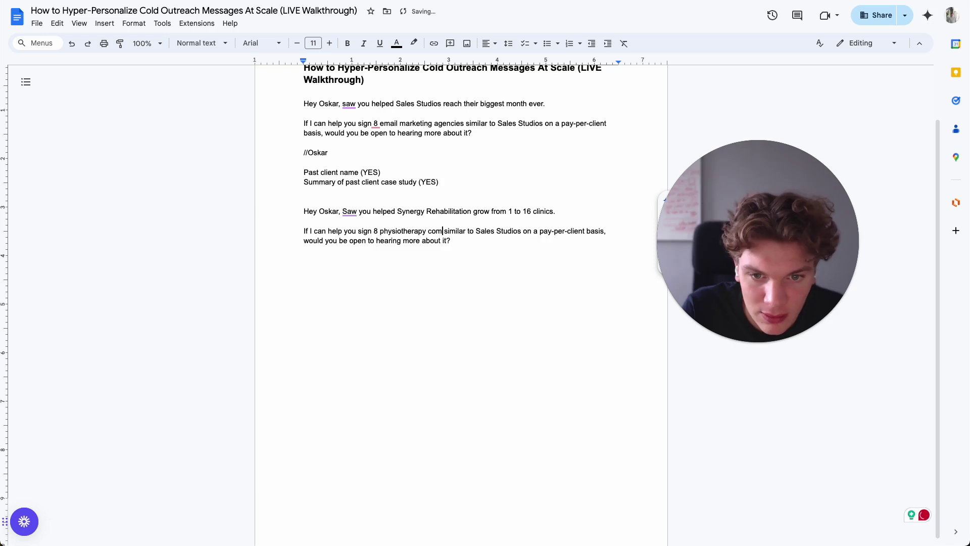
pyautogui.write('clients')
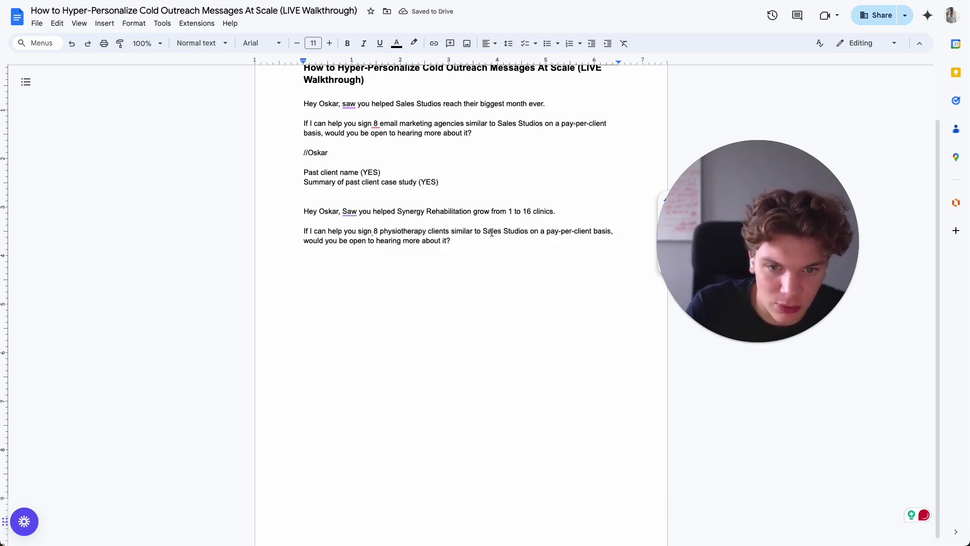
# - Replace "Sales Studios" with "Synergy Rehabilitation" in the second paragraph of the duplicated message
pyautogui.doubleClick(508, 234)
pyautogui.press('BackSpace')
pyautogui.press('BackSpace')
pyautogui.press('BackSpace')
pyautogui.press('BackSpace')
pyautogui.press('BackSpace')
pyautogui.press('BackSpace')
pyautogui.press('BackSpace')
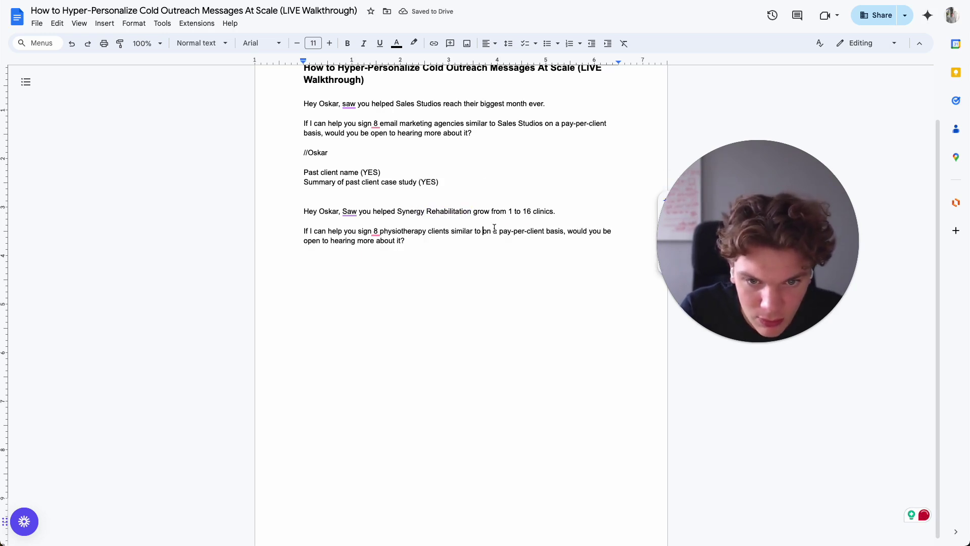
pyautogui.write('Synergy Rehabilitation')
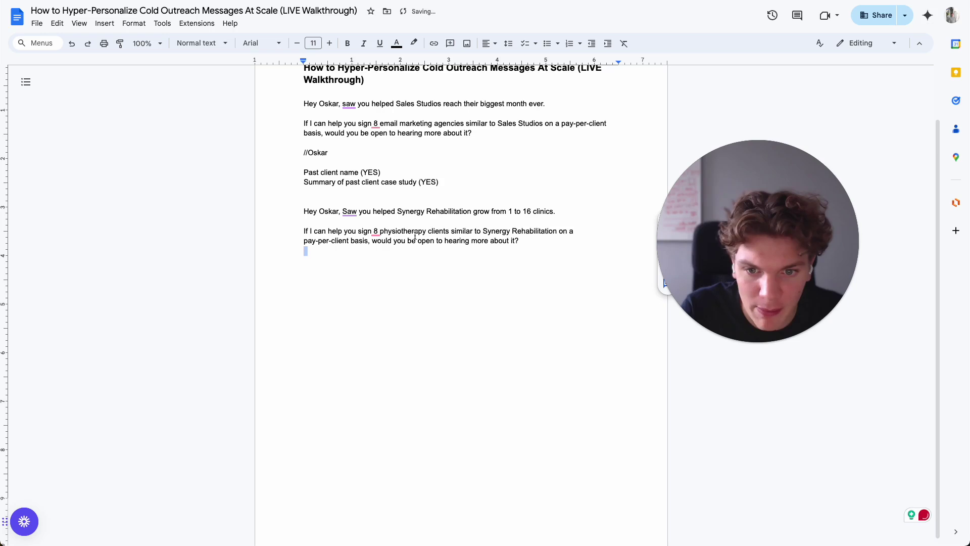
pyautogui.click(413, 234)
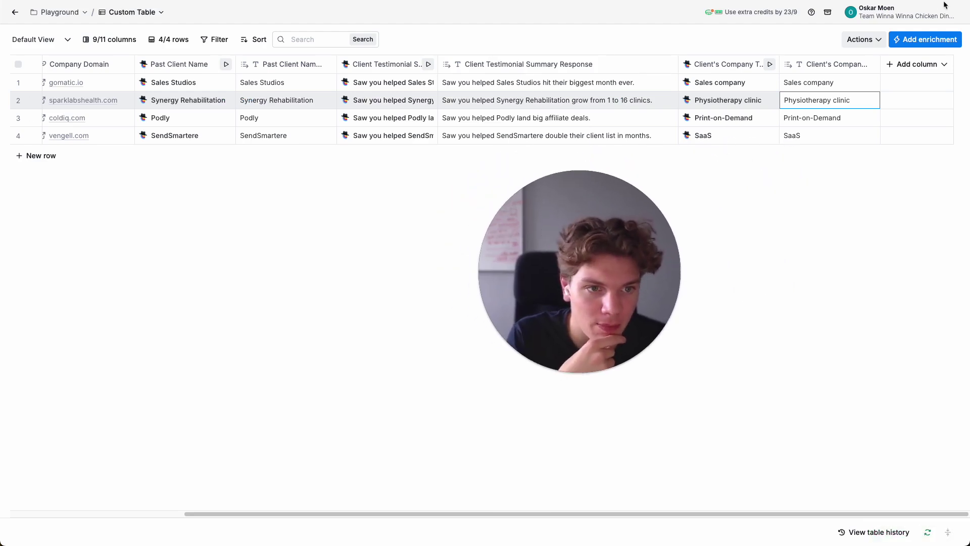
# - Switch to the Clay table, add a formula column and insert Client's Company Type Response into its formula description
pyautogui.click(943, 64)
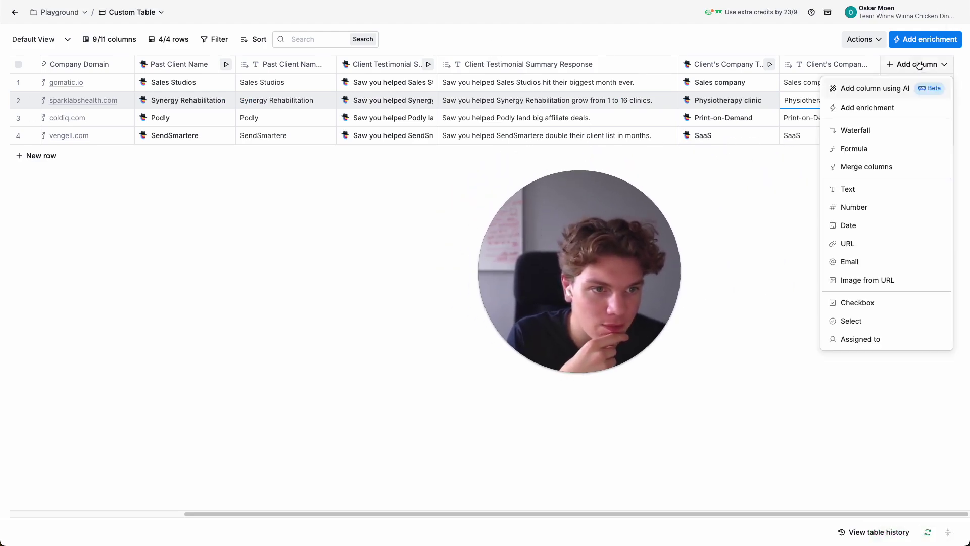
pyautogui.click(884, 149)
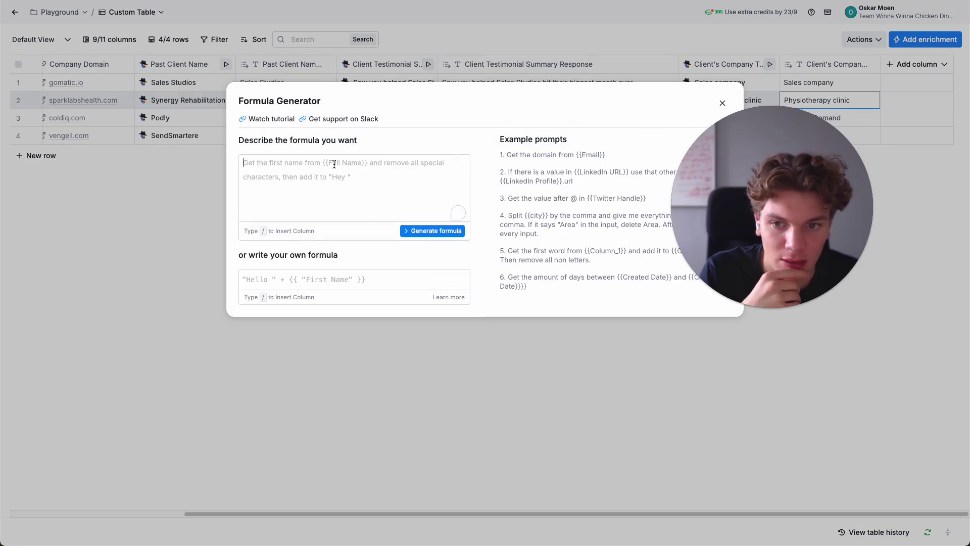
pyautogui.write('Add /')
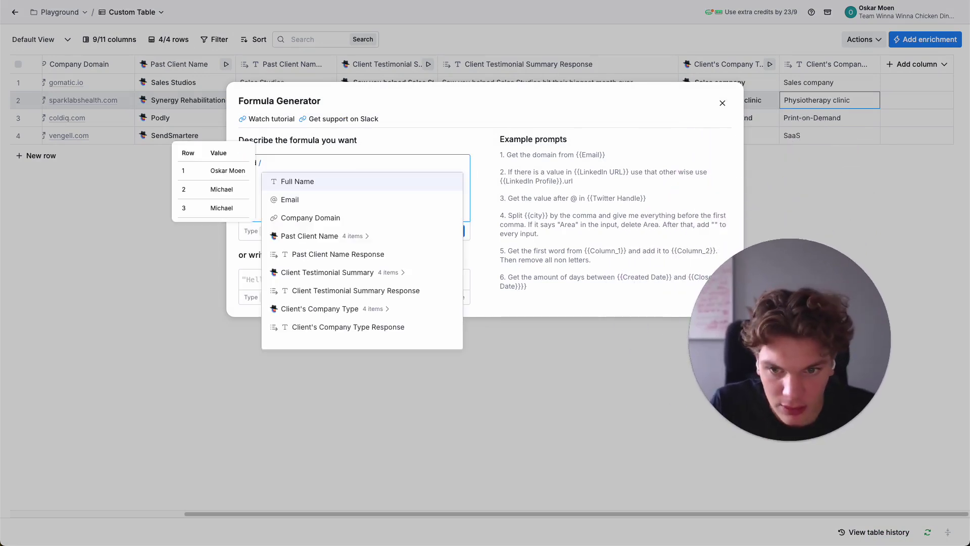
pyautogui.click(360, 327)
pyautogui.doubleClick(246, 162)
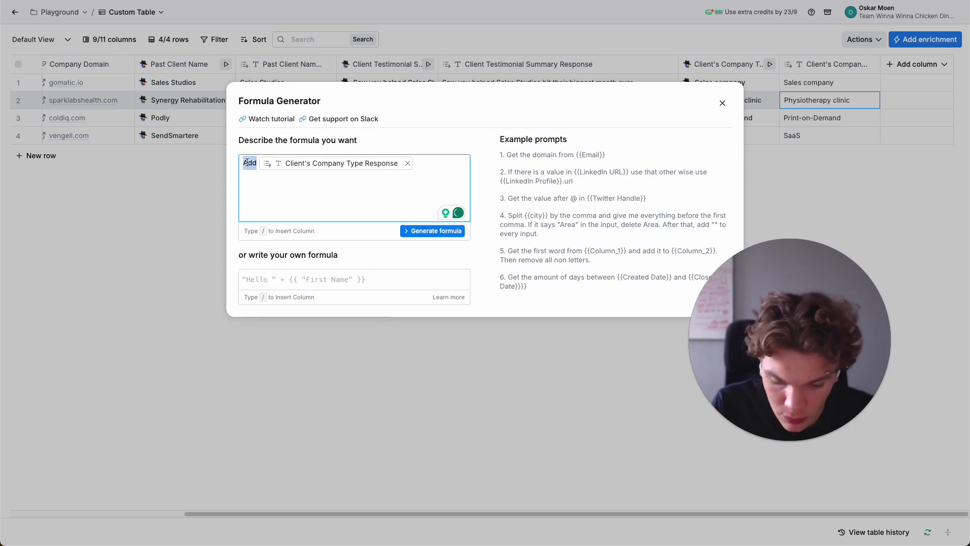
pyautogui.write('Remove')
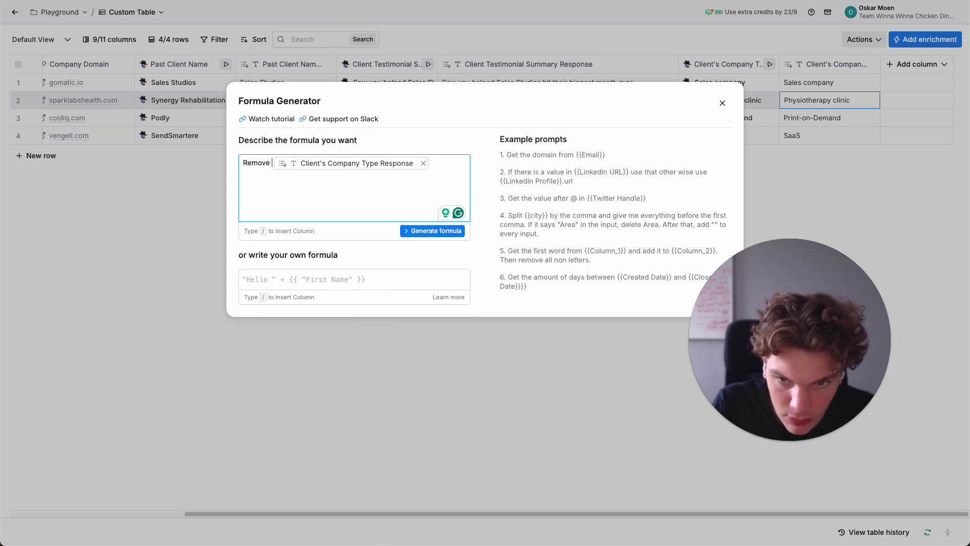
pyautogui.write('"')
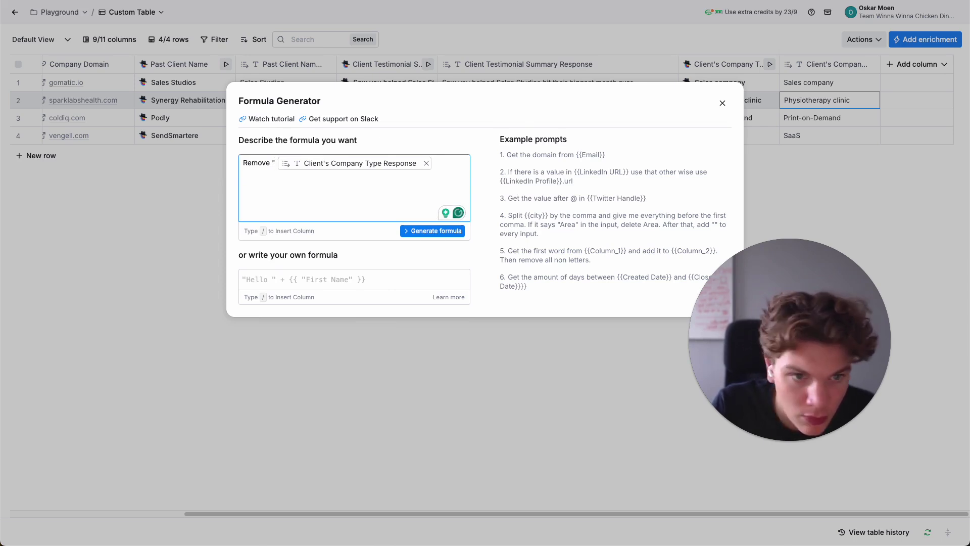
pyautogui.write('clinic')
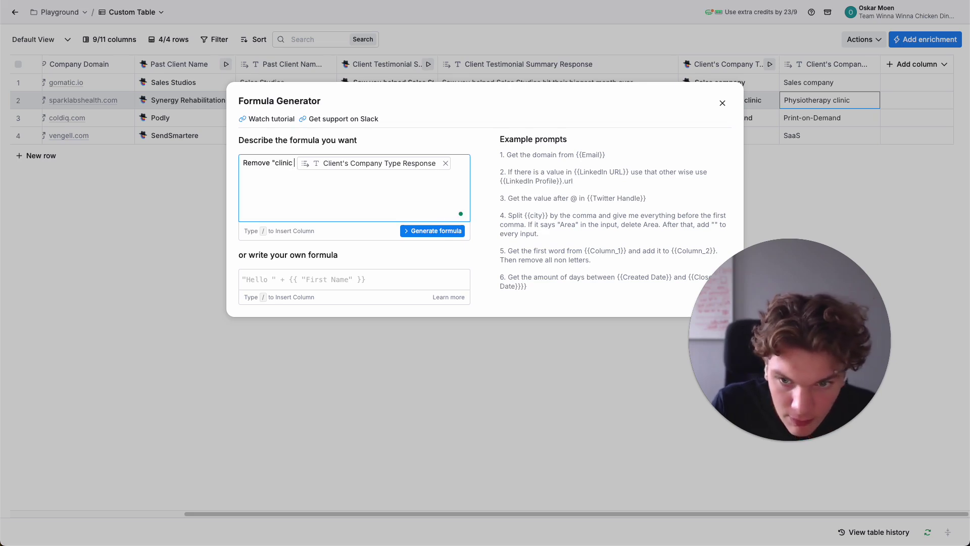
pyautogui.press('BackSpace')
pyautogui.press('BackSpace')
pyautogui.press('BackSpace')
pyautogui.press('BackSpace')
pyautogui.press('BackSpace')
pyautogui.press('BackSpace')
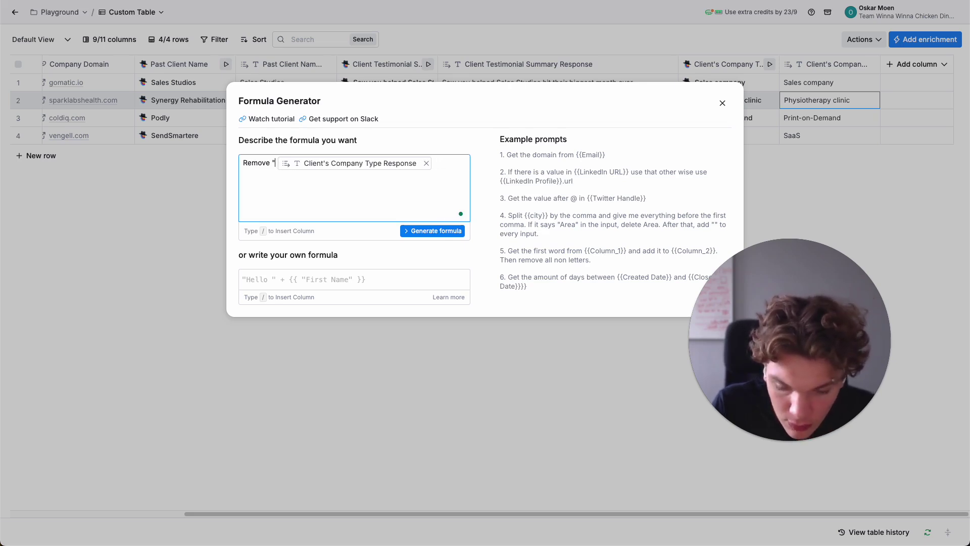
pyautogui.press('BackSpace')
pyautogui.press('BackSpace')
pyautogui.press('BackSpace')
pyautogui.press('BackSpace')
pyautogui.press('BackSpace')
pyautogui.press('BackSpace')
pyautogui.press('BackSpace')
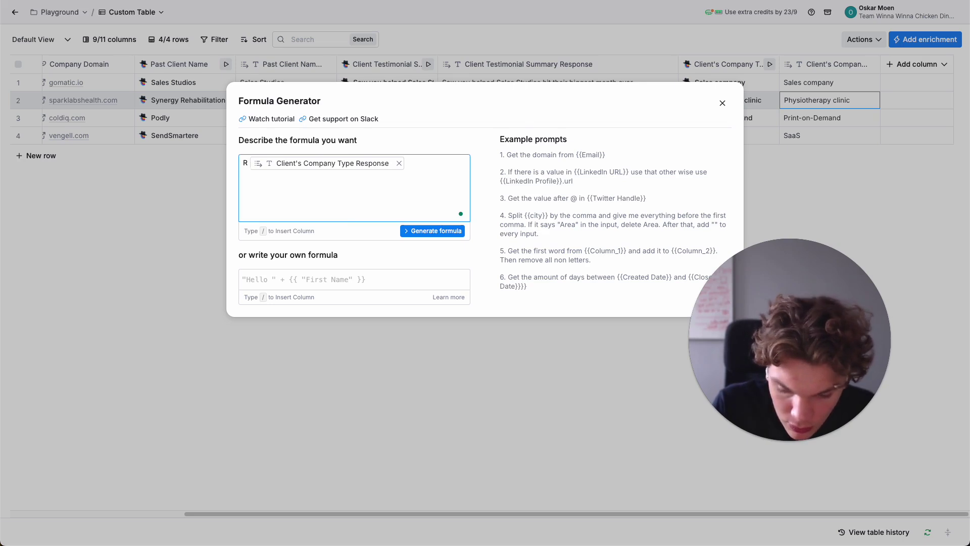
# - Begin the formula description with Replace "clinic" and "company" ahead of the Client's Company Type Response reference
pyautogui.write('eplace ')
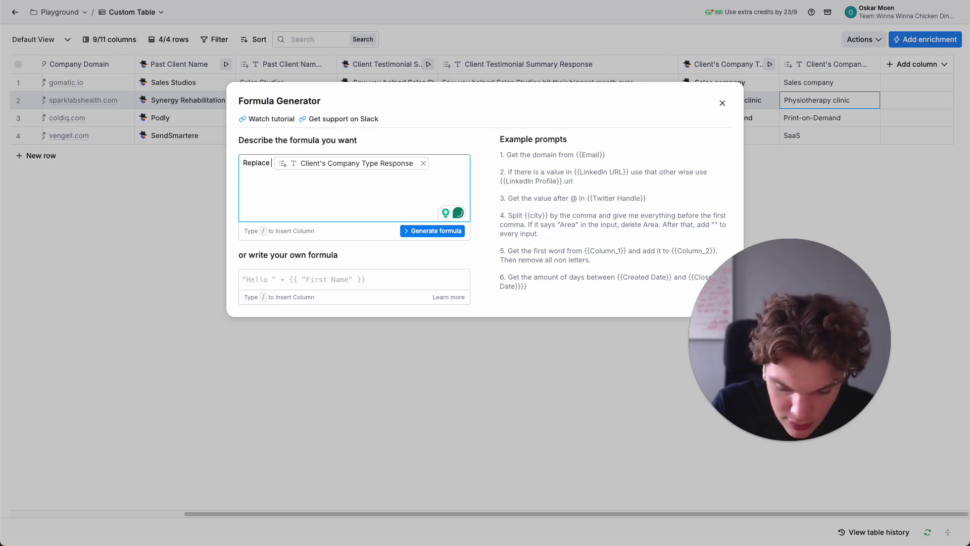
pyautogui.write('"cli')
pyautogui.write('nic" and ')
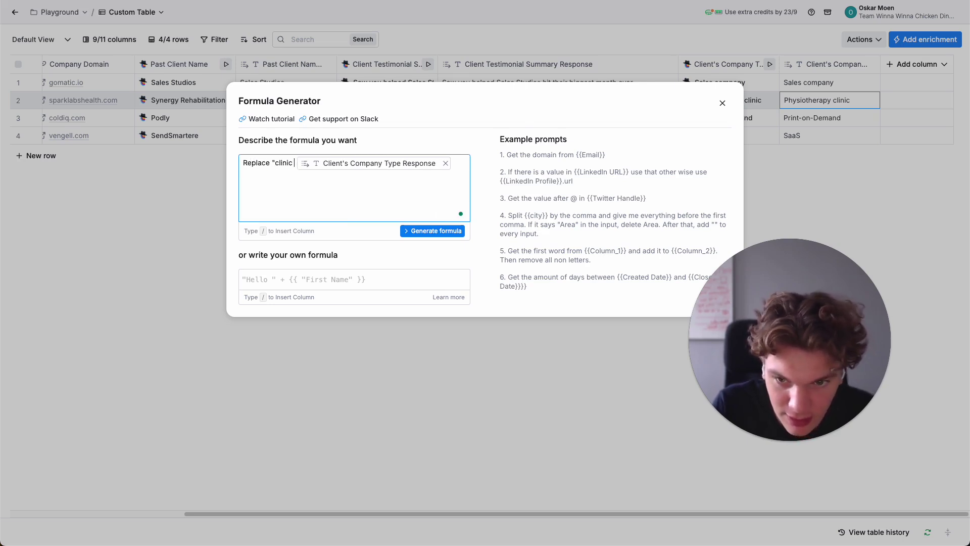
pyautogui.write('"')
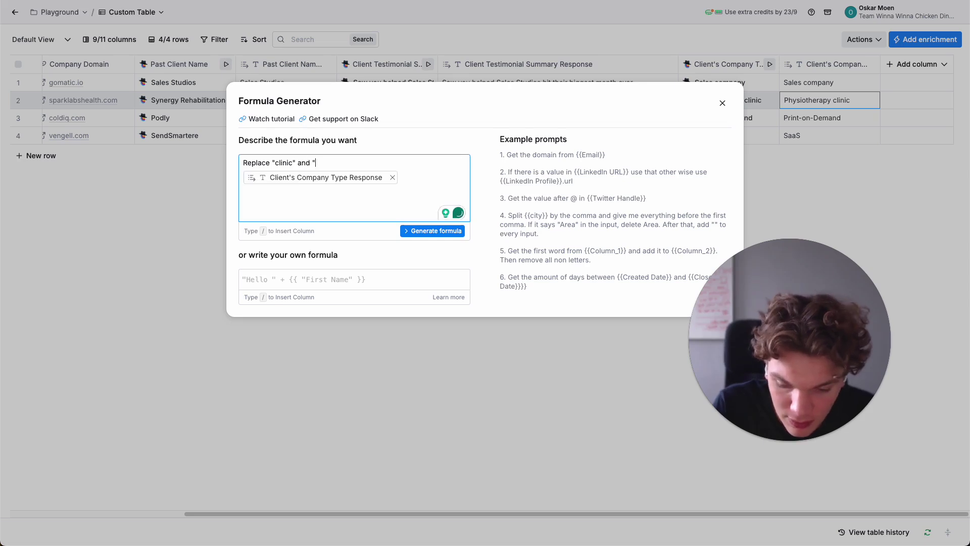
pyautogui.write('company" and')
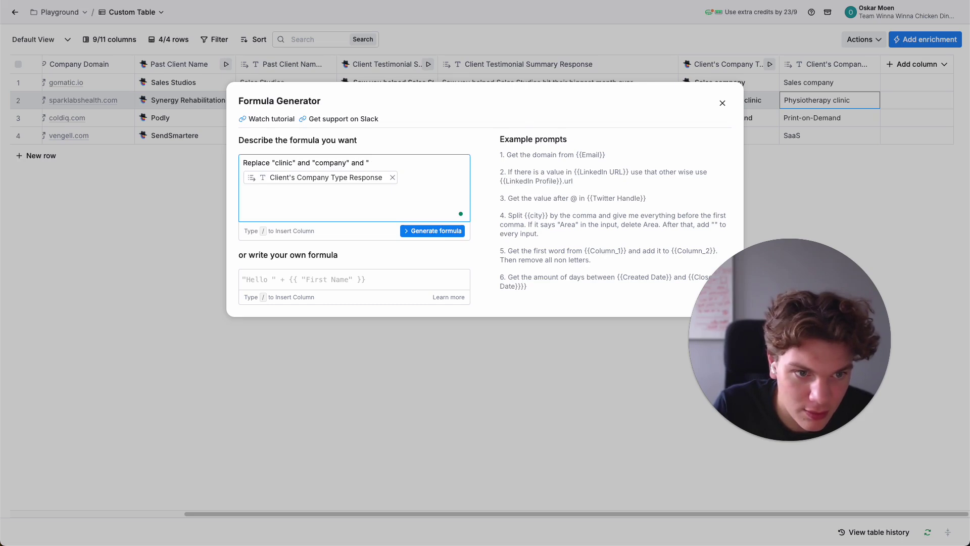
pyautogui.press('BackSpace')
pyautogui.press('BackSpace')
pyautogui.press('BackSpace')
pyautogui.press('BackSpace')
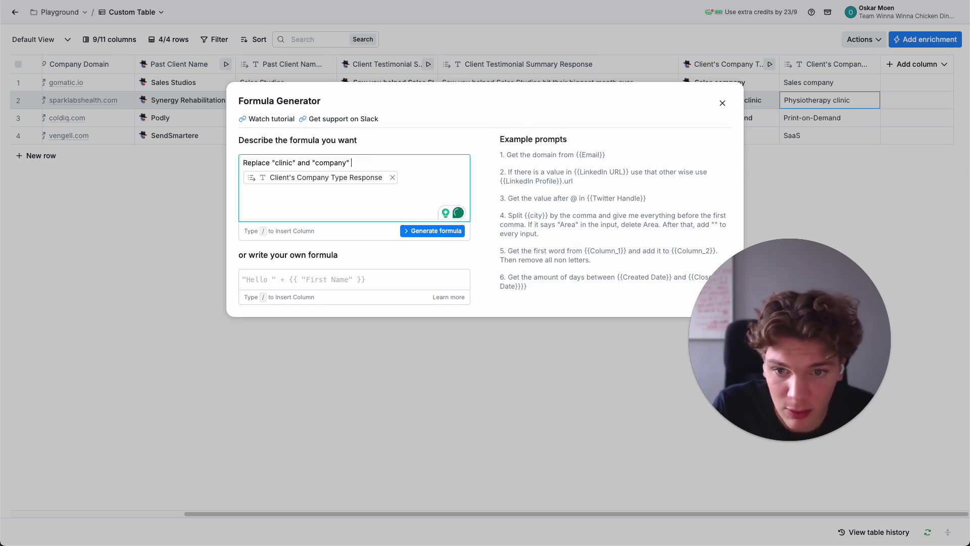
# - Complete the formula description with and "agency" with "clients" in before the column reference, and generate the formula
pyautogui.write('and "agency" with "clients')
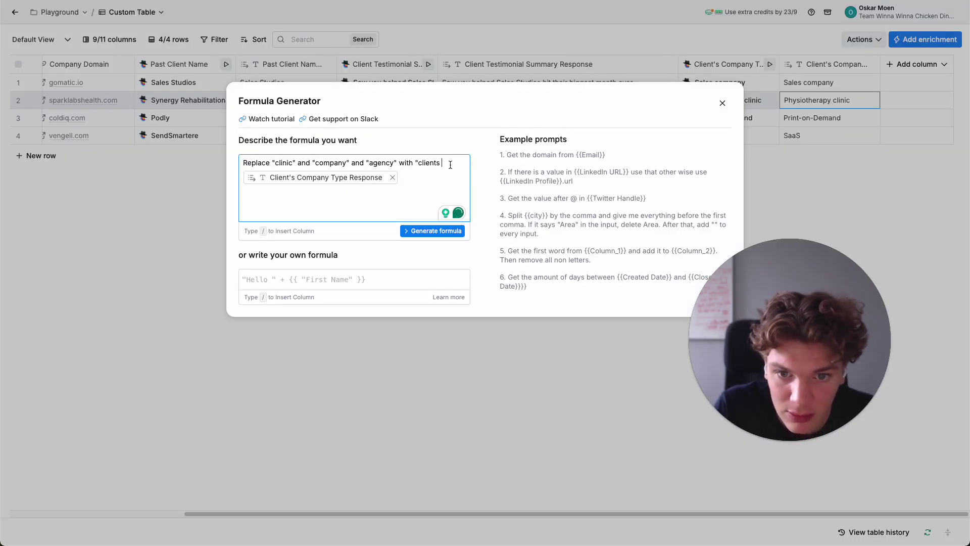
pyautogui.press('Right')
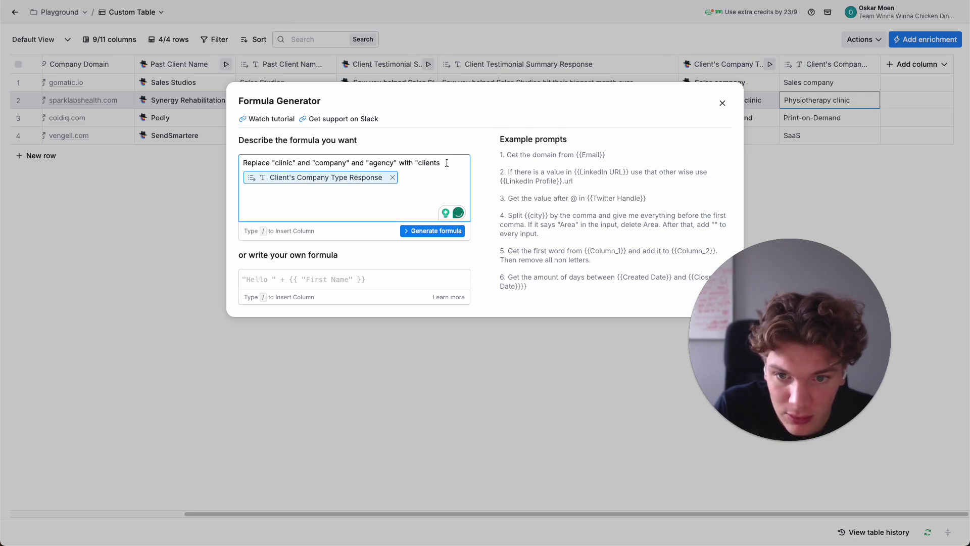
pyautogui.click(447, 162)
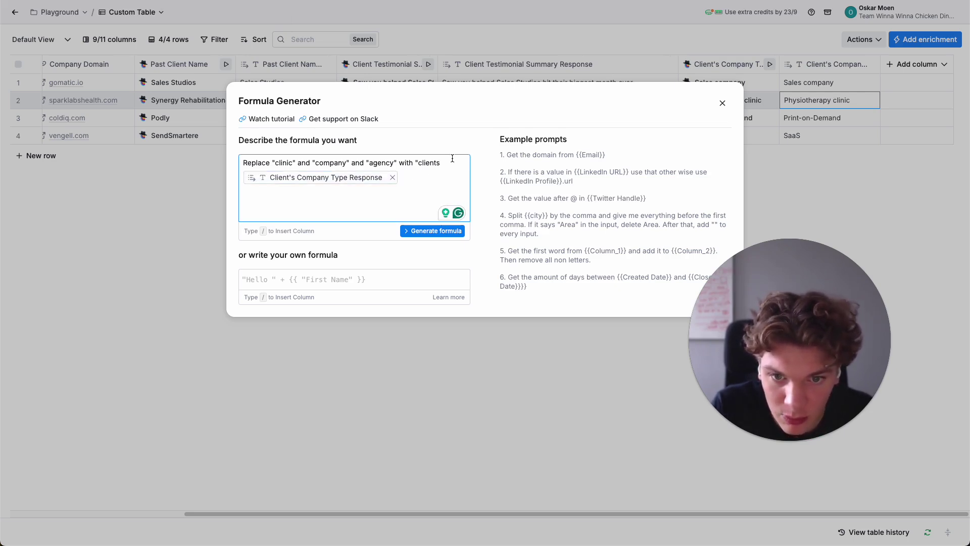
pyautogui.write('" in')
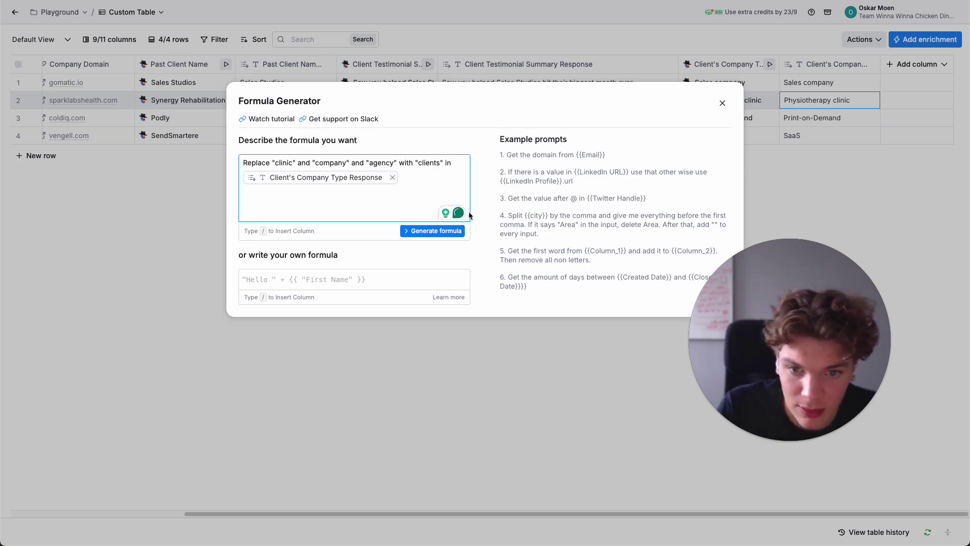
pyautogui.click(455, 230)
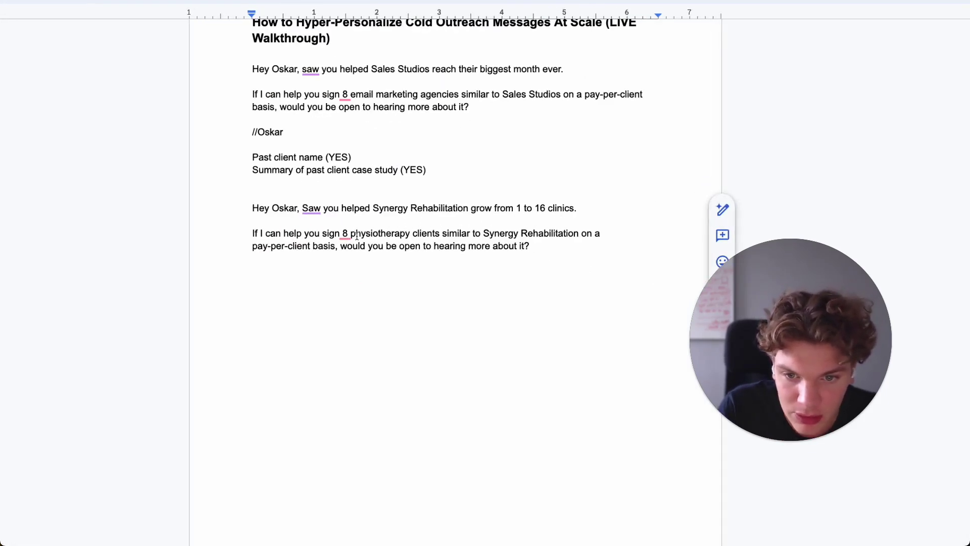
# - Insert "clinic" between "physiotherapy" and "clients" in the second outreach message in Google Docs
pyautogui.click(411, 233)
pyautogui.write('clinic')
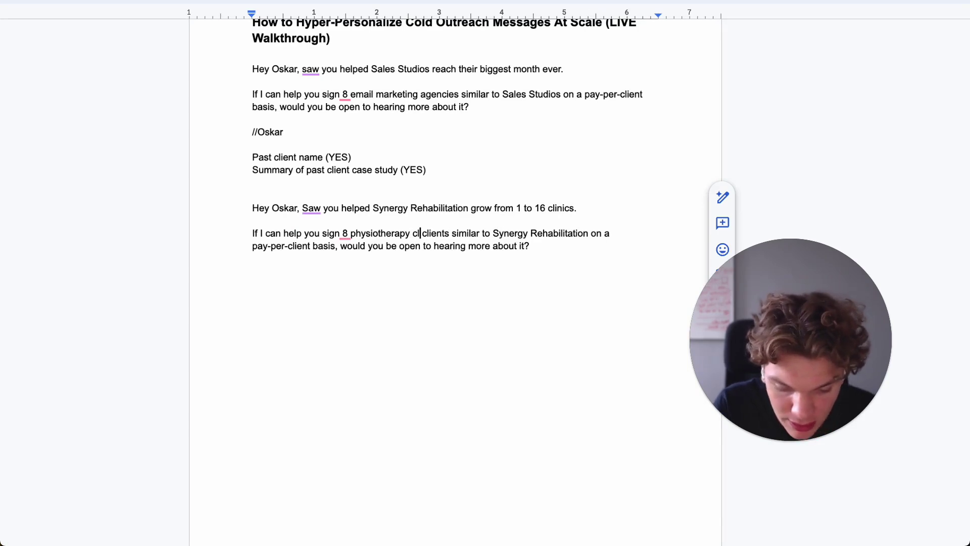
pyautogui.click(569, 246)
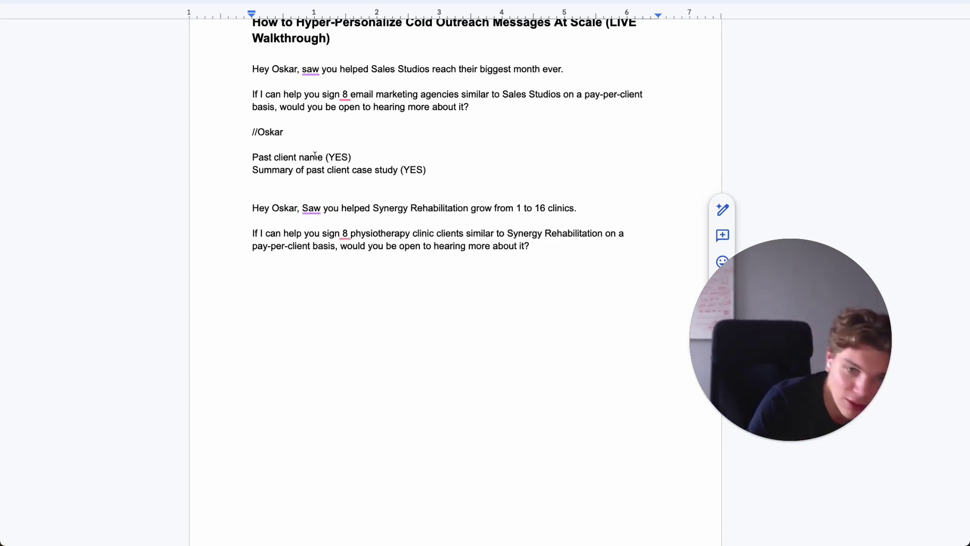
# - Switch back to the Clay table and close the formula generator without saving the formula
pyautogui.scroll(3, 485, 170)
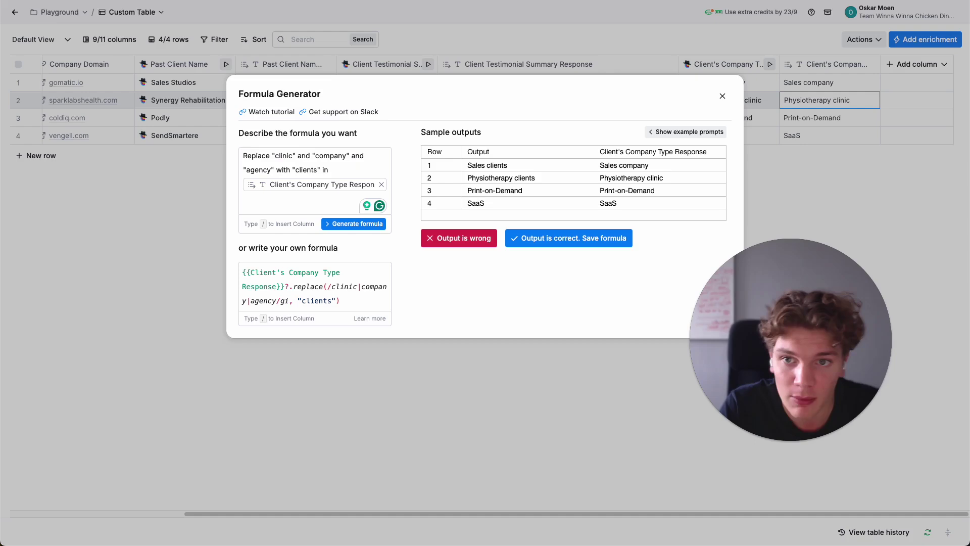
pyautogui.click(724, 96)
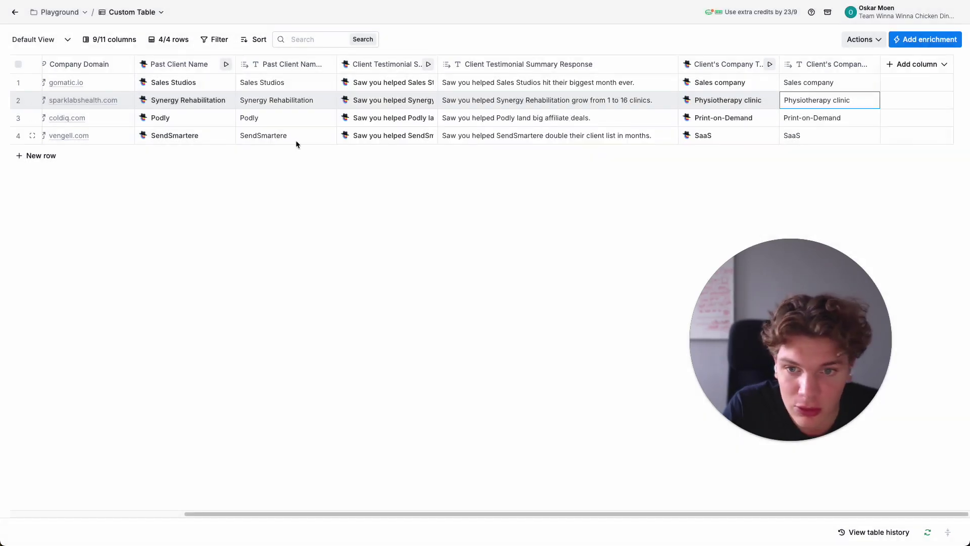
# - Add three new rows to the table with the company domains clay.com, Smartlead.ai and Instantly.ai
pyautogui.click(37, 161)
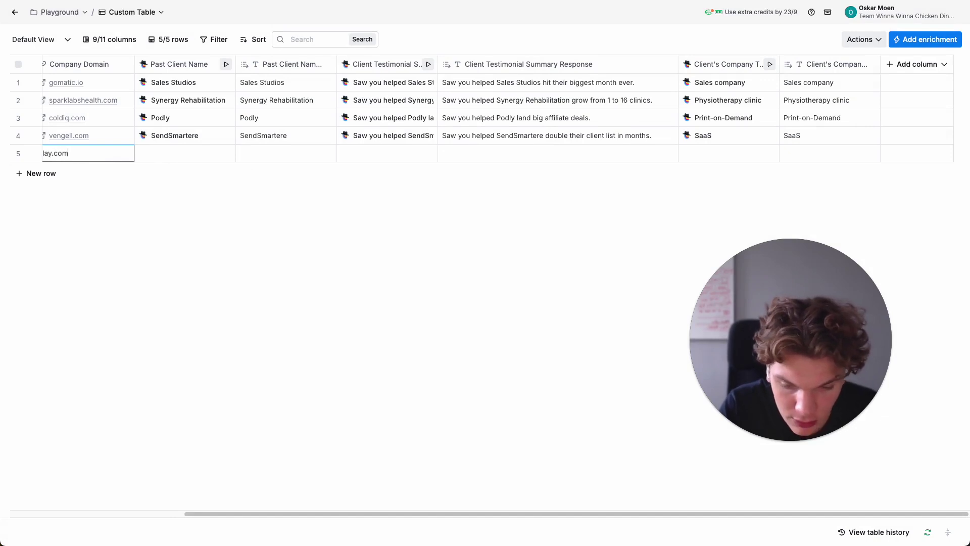
pyautogui.write('clay.com')
pyautogui.click(30, 181)
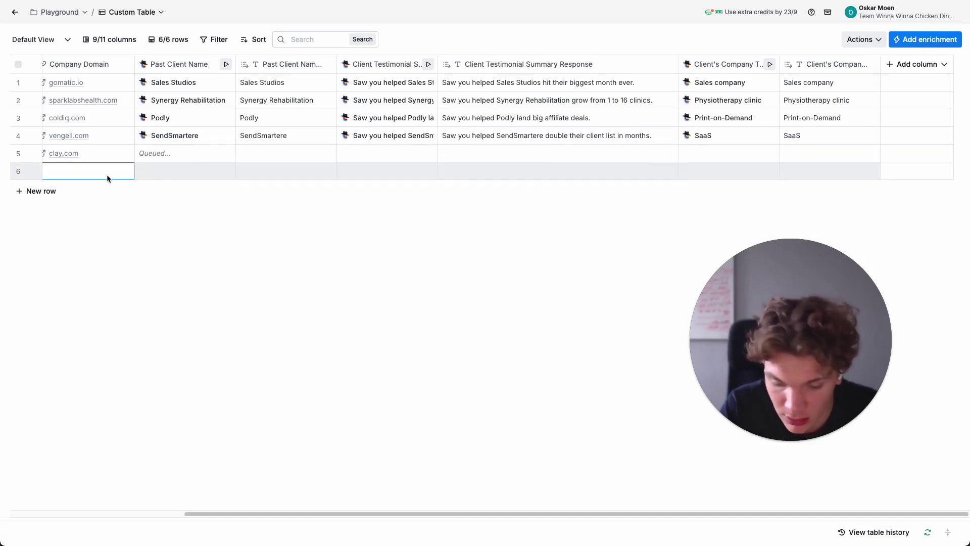
pyautogui.write('martlead.ai')
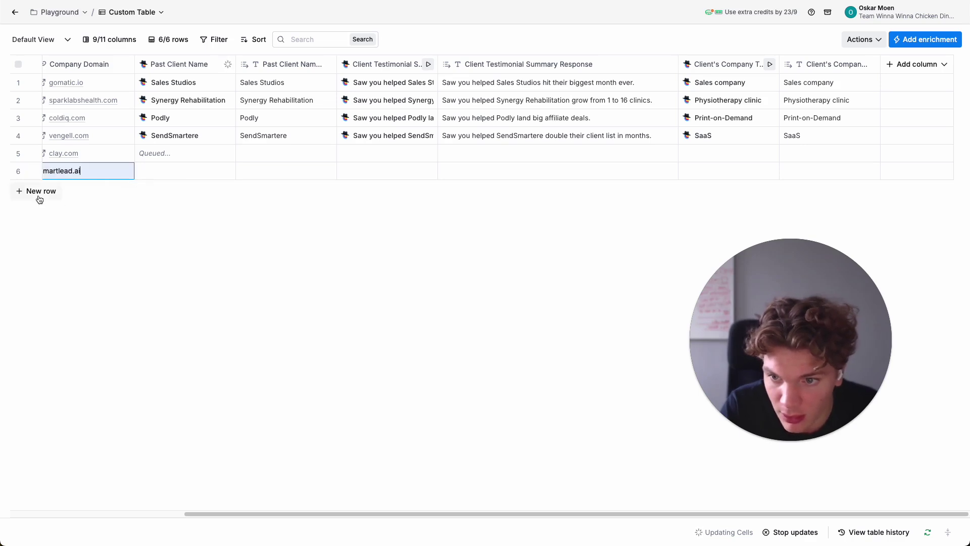
pyautogui.click(39, 199)
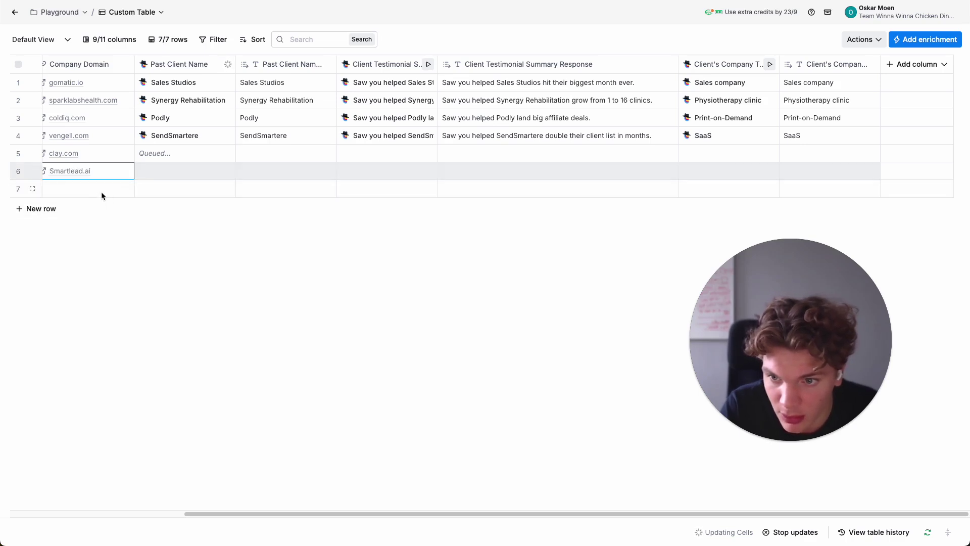
pyautogui.write('Insta')
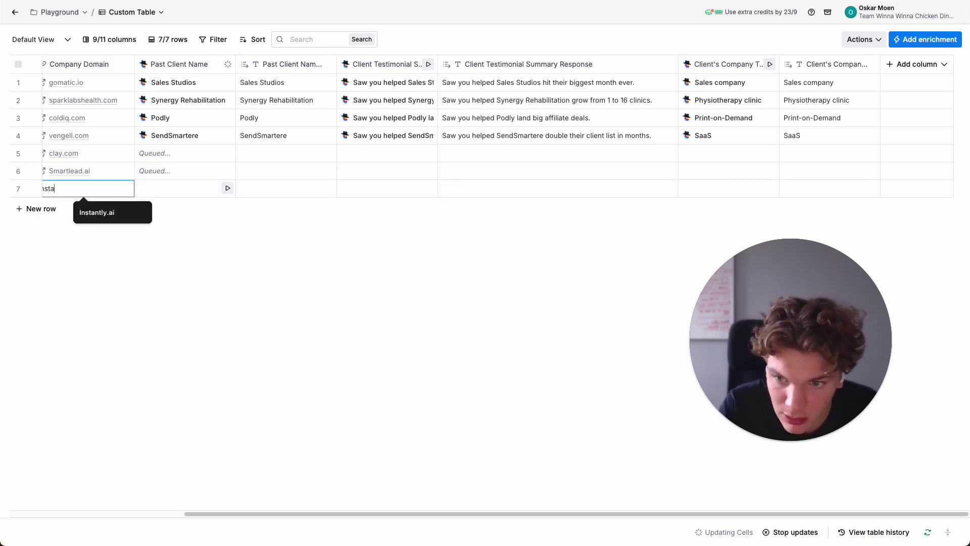
pyautogui.click(99, 213)
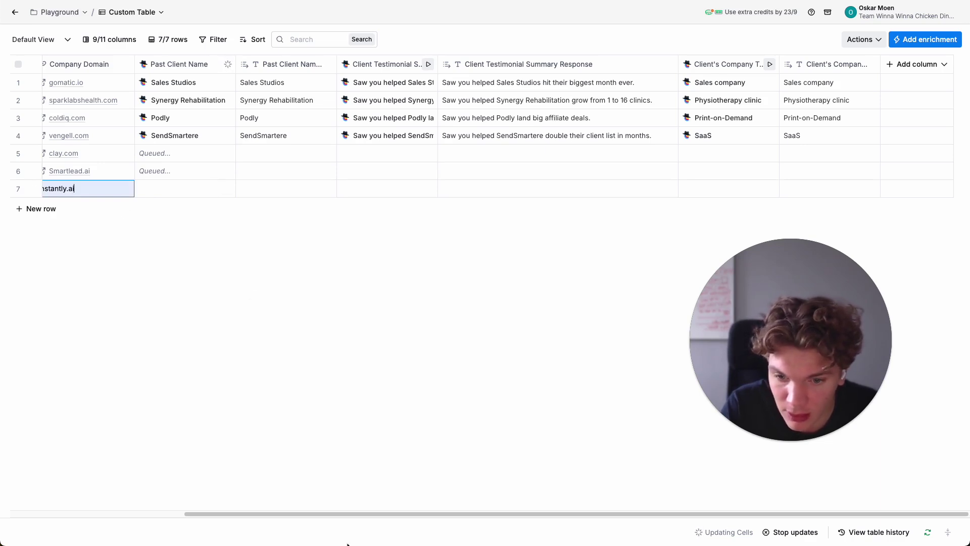
pyautogui.press('Return')
pyautogui.moveTo(838, 334); pyautogui.dragTo(537, 329)
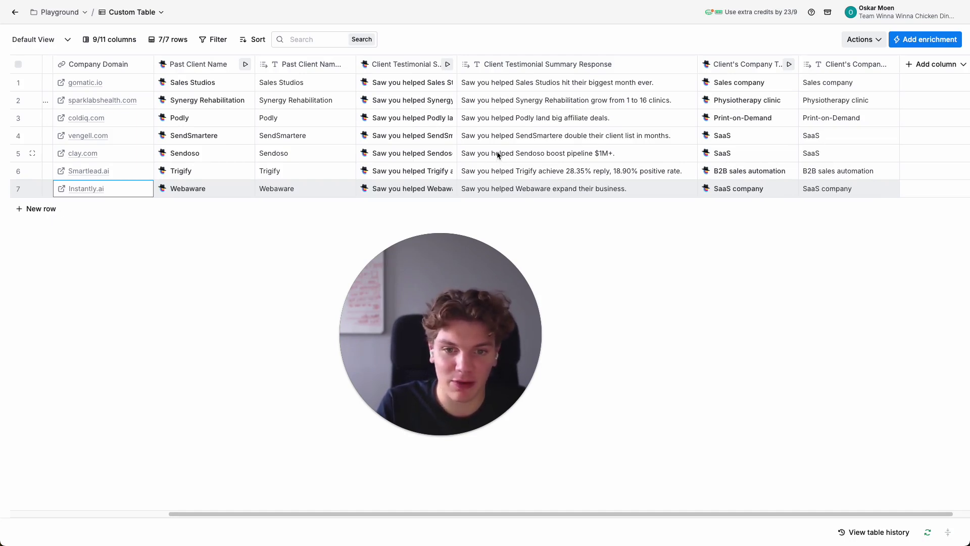
pyautogui.moveTo(455, 296)
pyautogui.mouseDown()
pyautogui.moveTo(589, 276)
pyautogui.moveTo(441, 273)
pyautogui.moveTo(460, 294)
pyautogui.mouseUp()
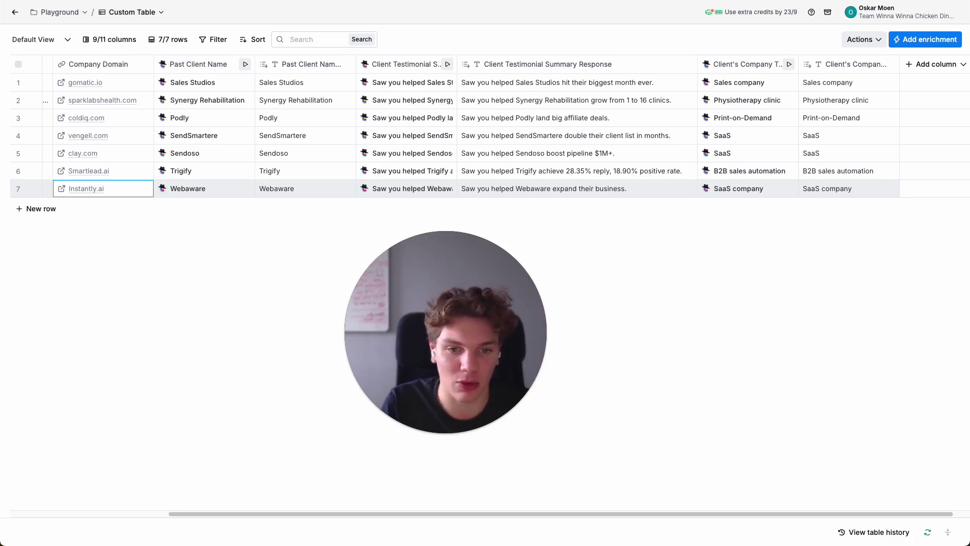
# - Switch to the Google Docs document and review the original and personalized outreach messages
pyautogui.hotkey('ctrl', 'Tab')
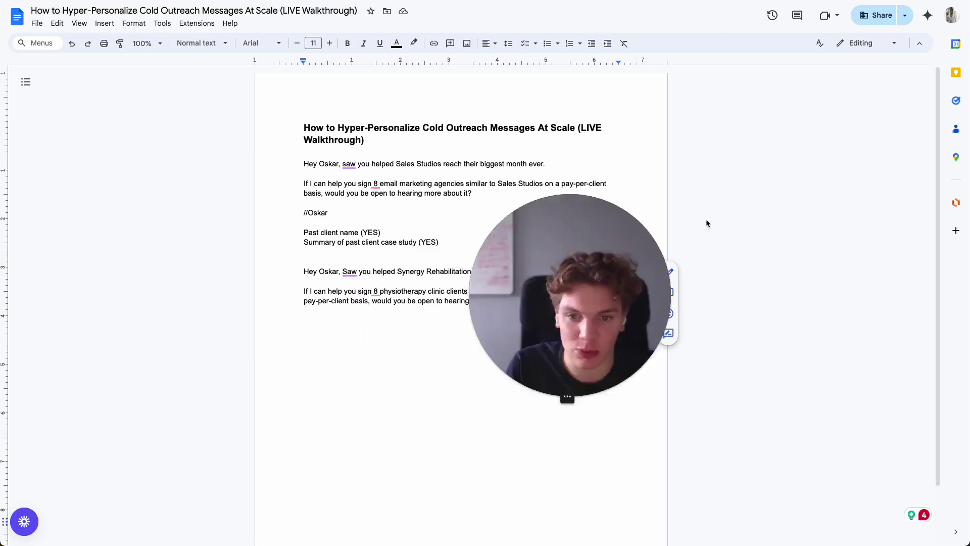
pyautogui.scroll(-2, 556, 278)
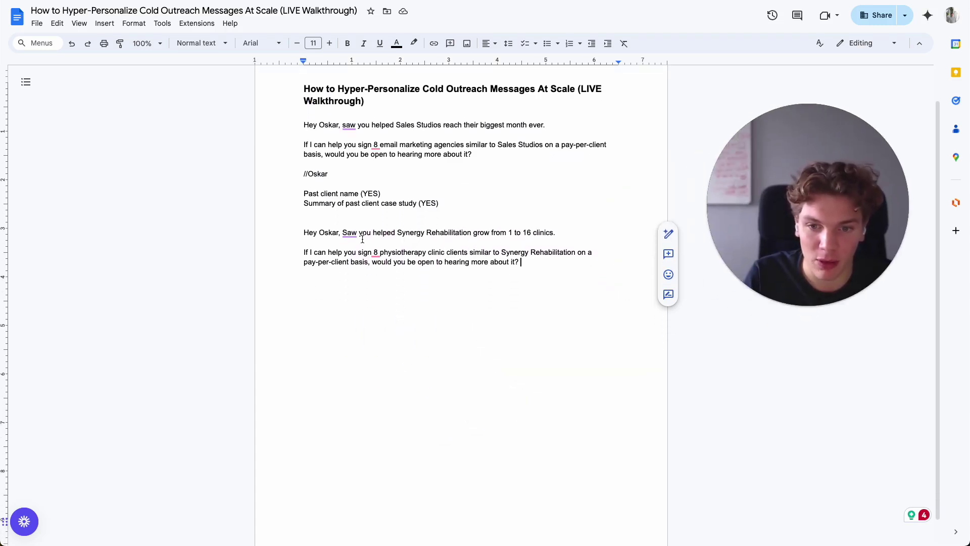
pyautogui.scroll(2, 546, 264)
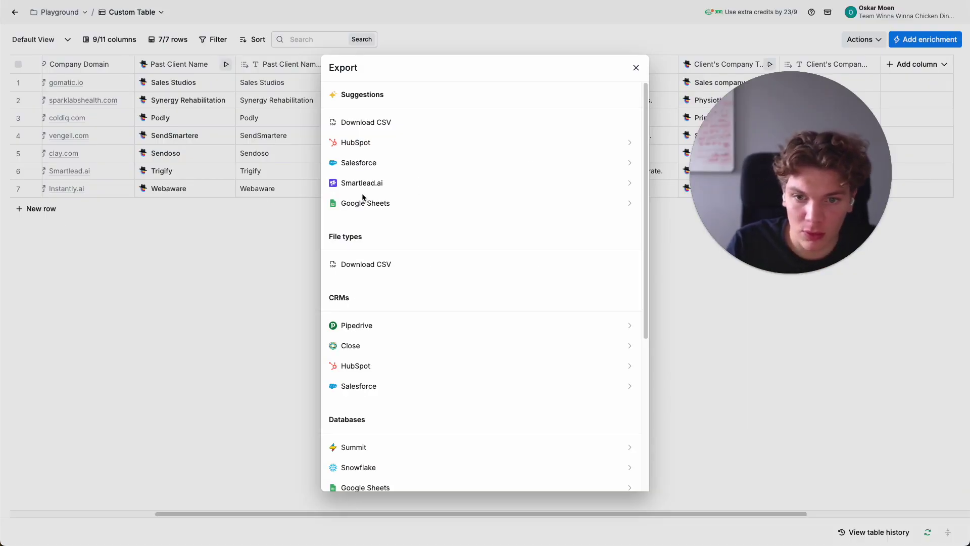
# - Choose the Smartlead.ai Add Lead to Campaign export for the Clay table and select the table owner's own API account
pyautogui.click(422, 188)
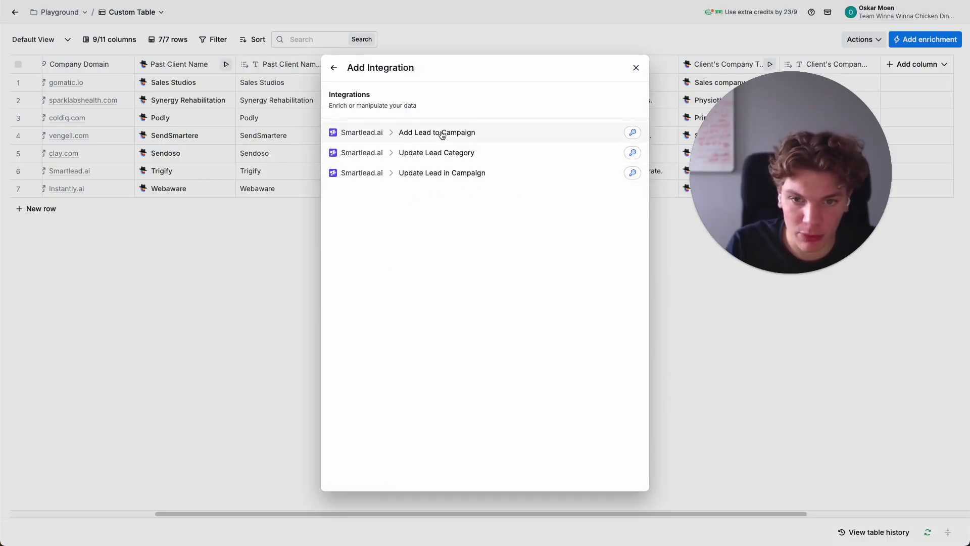
pyautogui.click(402, 135)
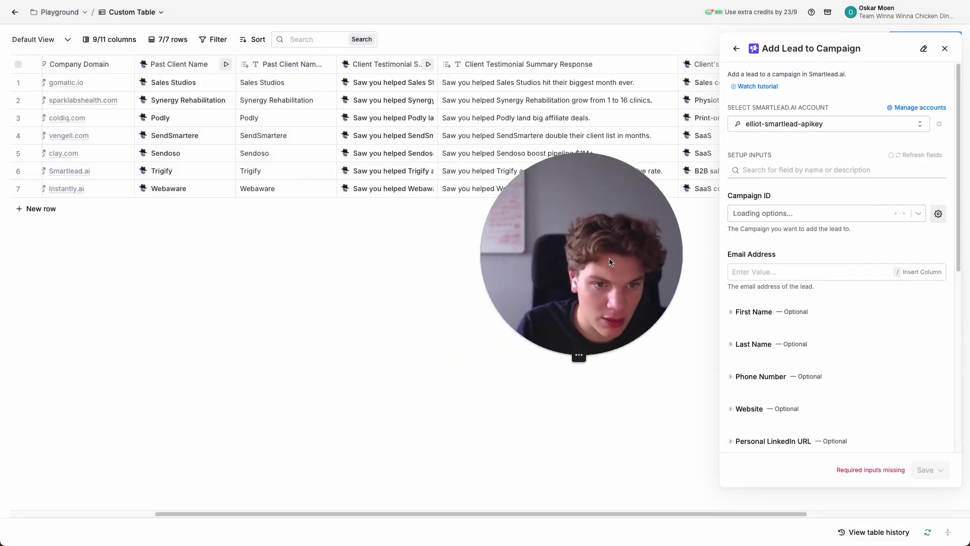
pyautogui.click(846, 124)
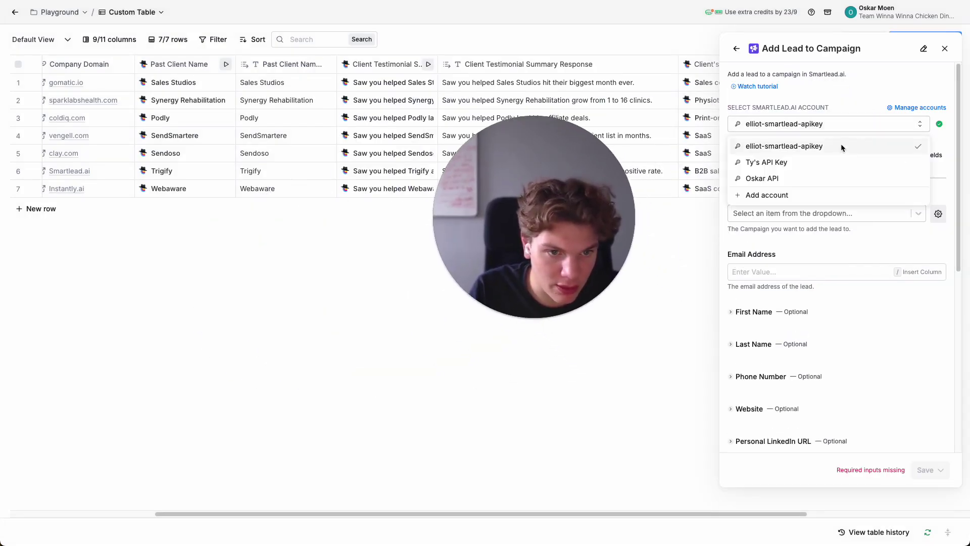
pyautogui.click(786, 180)
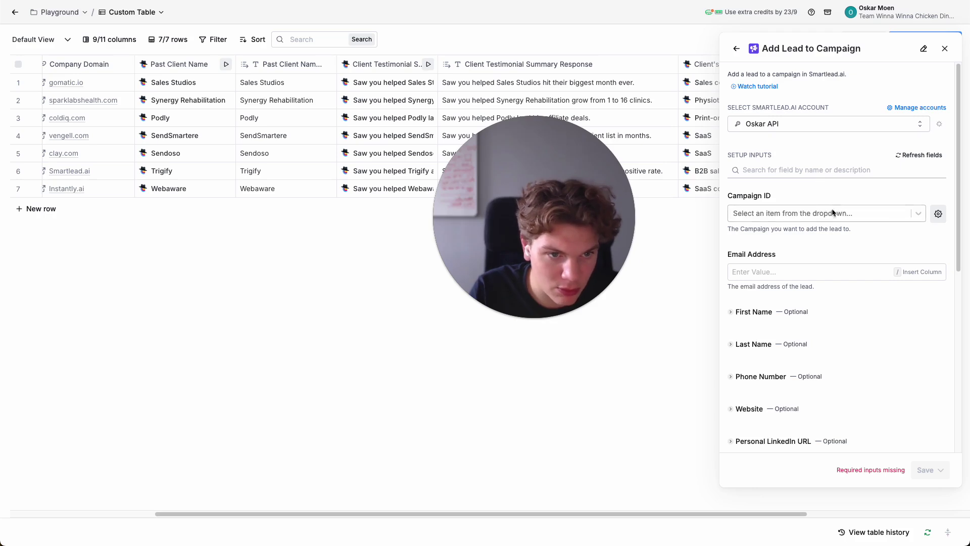
# - Set the export's target campaign to "Smartlead YouTube video"
pyautogui.click(808, 216)
pyautogui.scroll(-3, 808, 349)
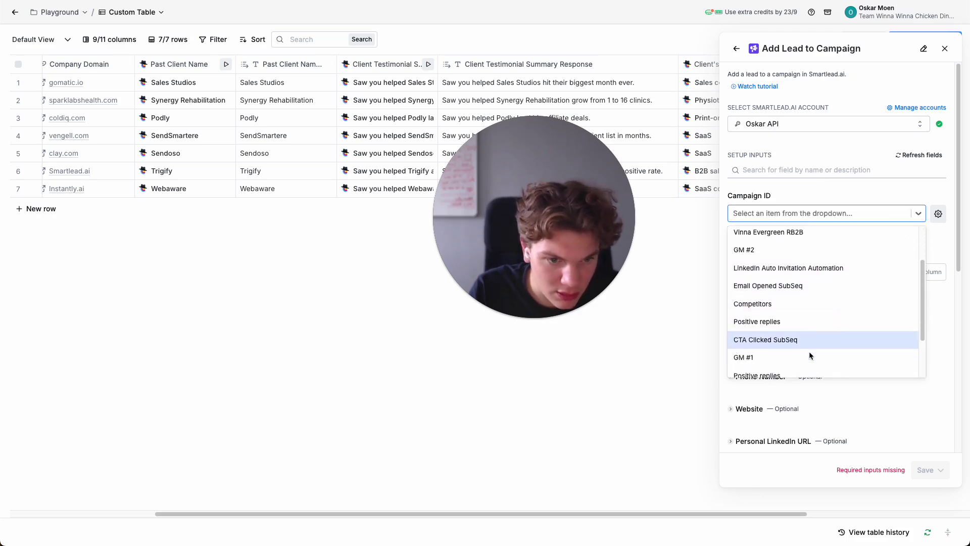
pyautogui.click(808, 351)
# - Map the lead's Email Address to the Email column and First Name to the Full Name column
pyautogui.click(865, 273)
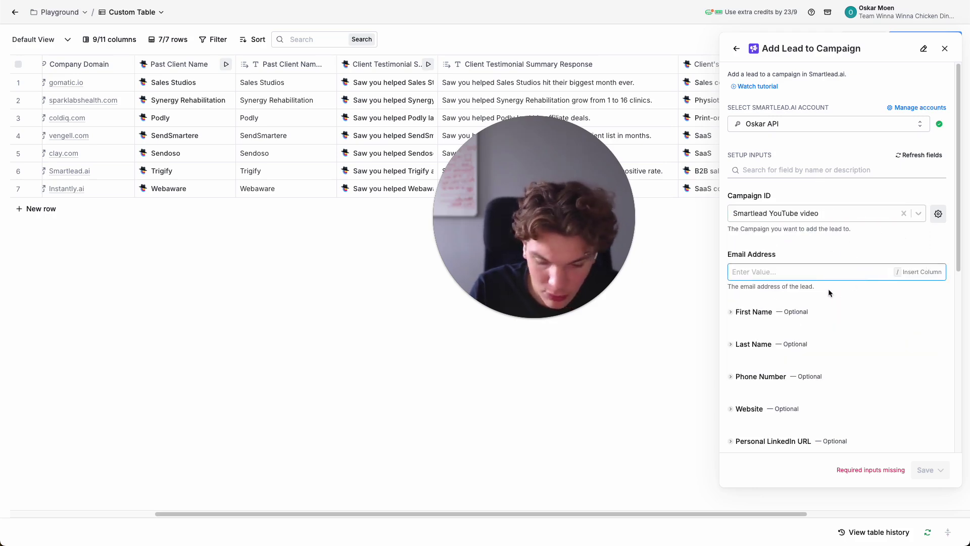
pyautogui.write('/')
pyautogui.click(807, 308)
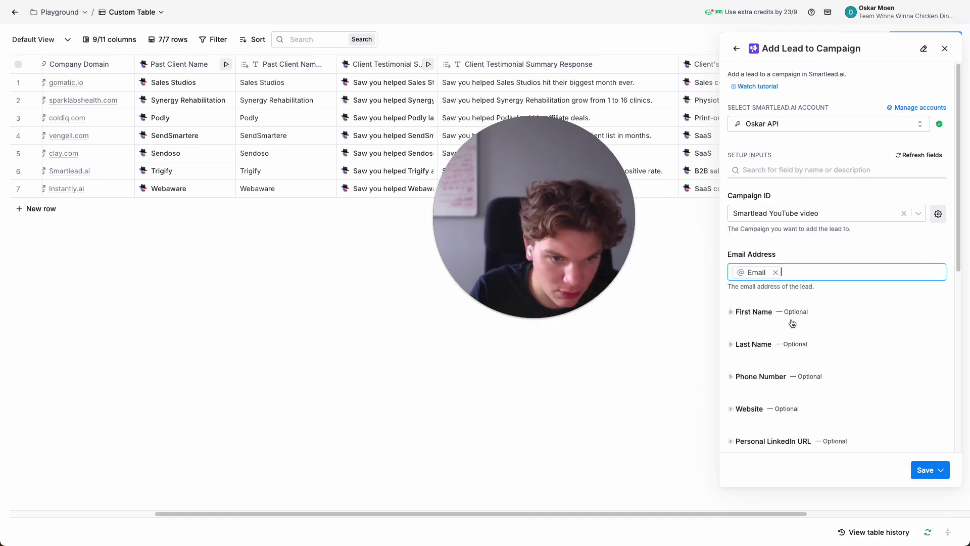
pyautogui.click(765, 329)
pyautogui.write('/')
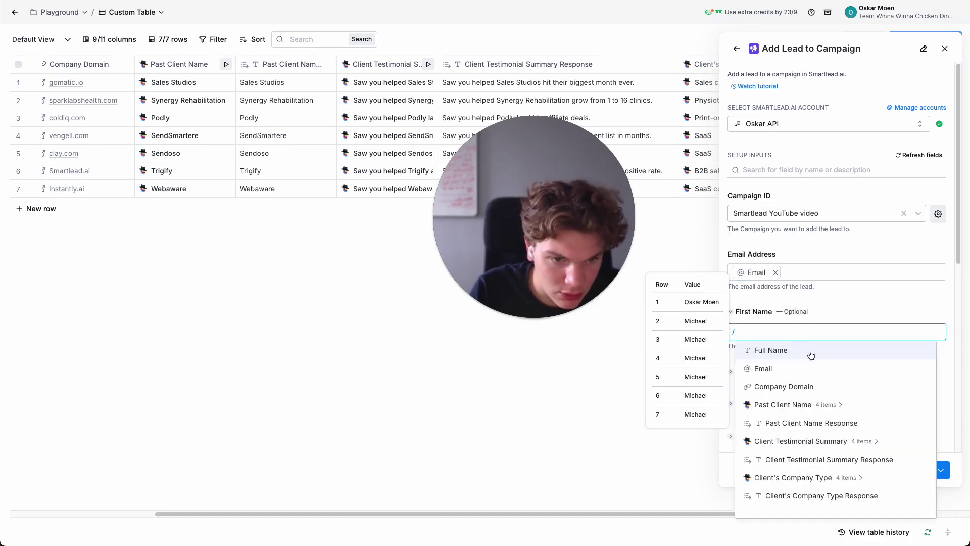
pyautogui.click(755, 348)
pyautogui.click(783, 372)
pyautogui.click(759, 372)
# - Map the lead's Website field to the Company Domain column
pyautogui.scroll(-2, 807, 392)
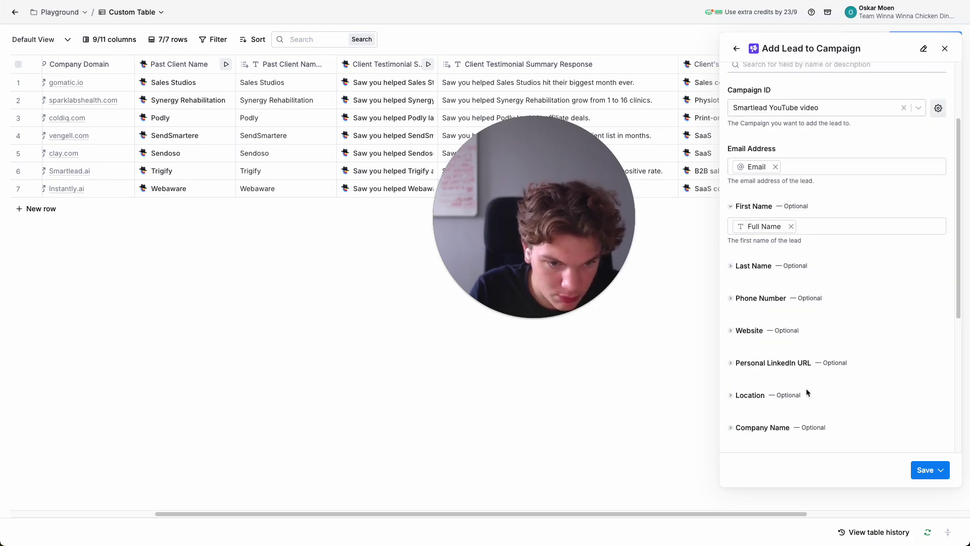
pyautogui.click(760, 310)
pyautogui.click(755, 373)
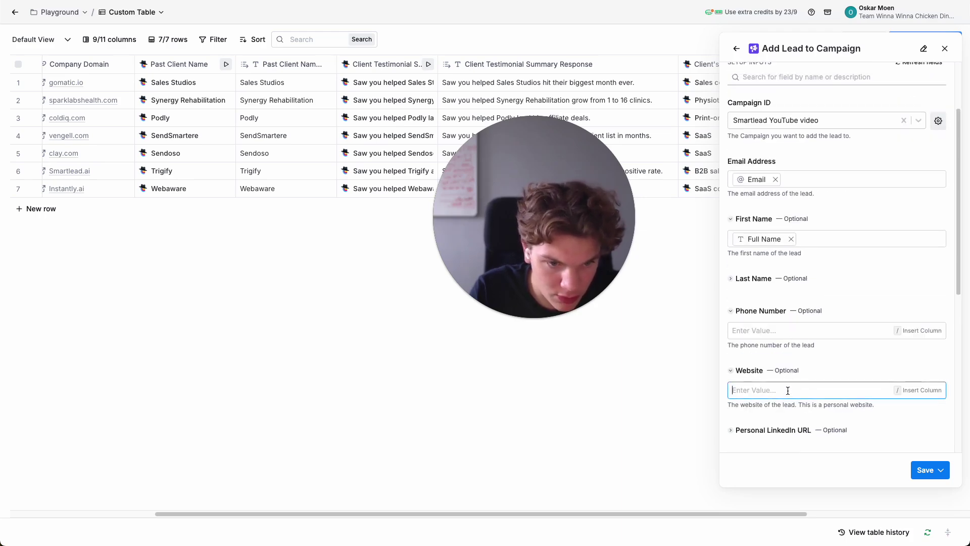
pyautogui.write('/')
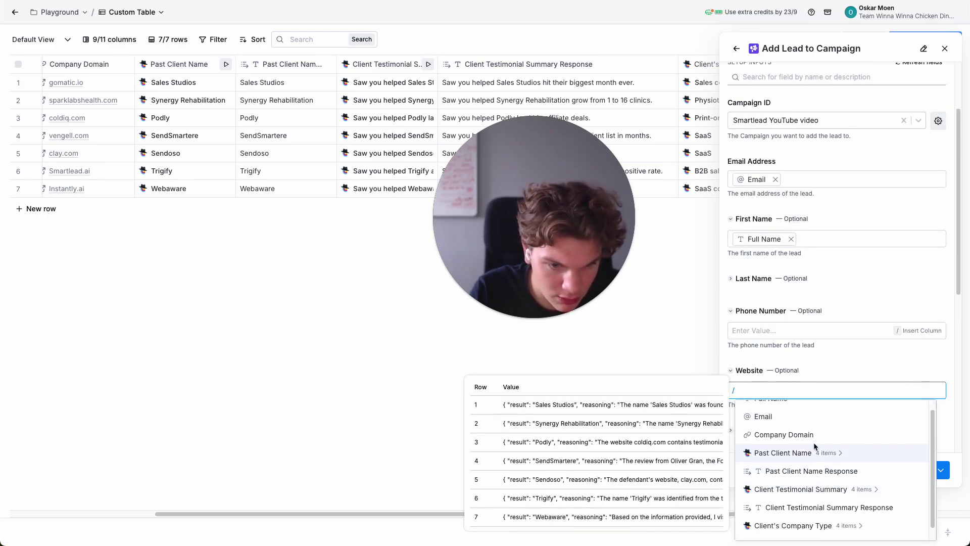
pyautogui.click(784, 435)
# - Add a custom field named "Client Name" to the export and map it to the Past Client Name Response column
pyautogui.scroll(-4, 822, 398)
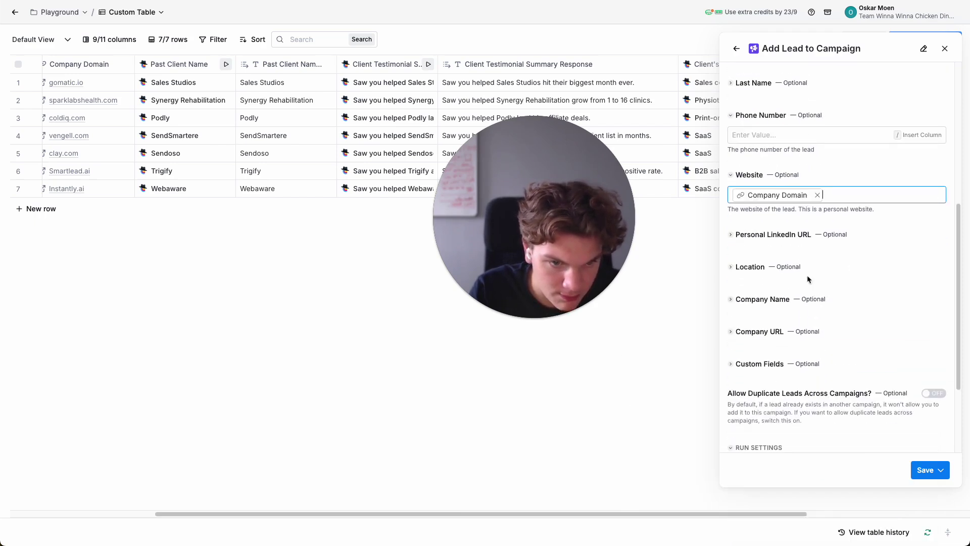
pyautogui.scroll(-3, 808, 274)
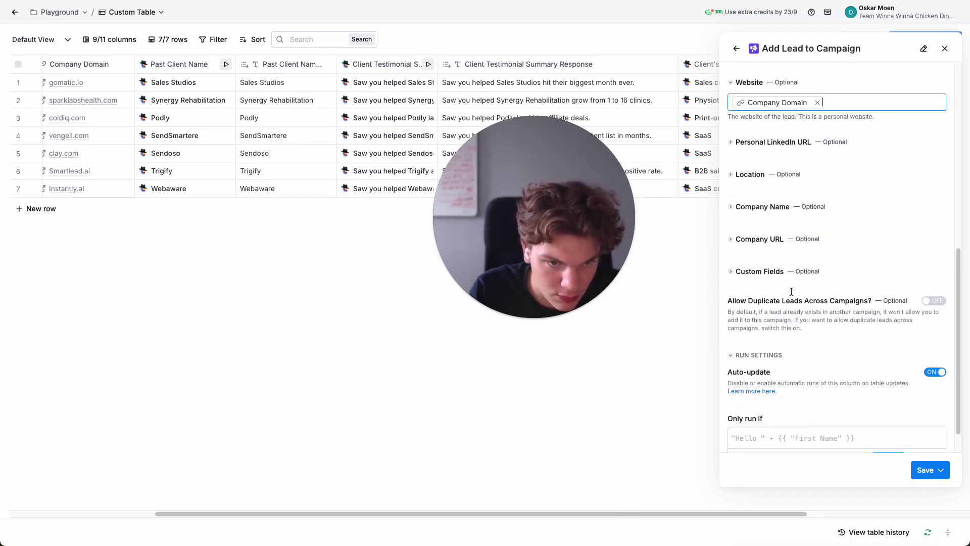
pyautogui.scroll(-1, 791, 292)
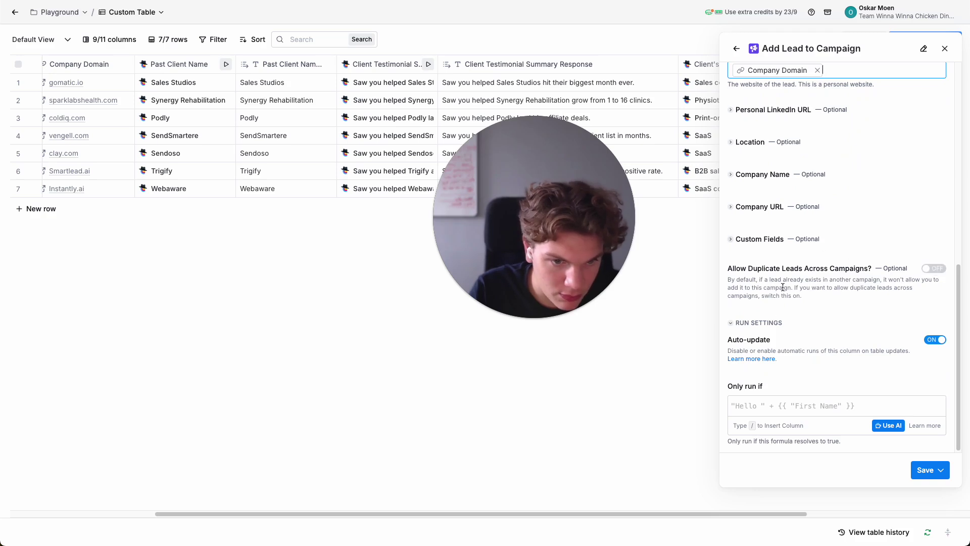
pyautogui.click(737, 240)
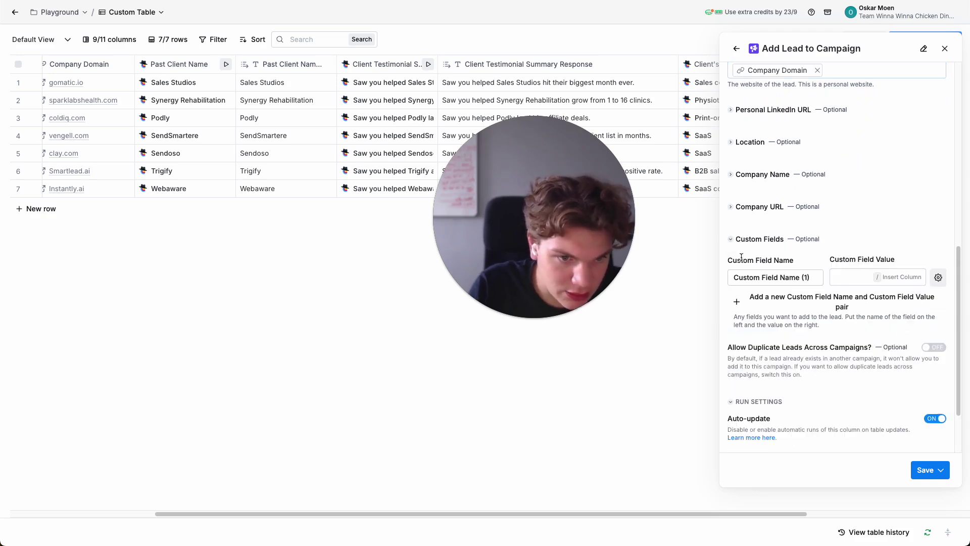
pyautogui.tripleClick(777, 278)
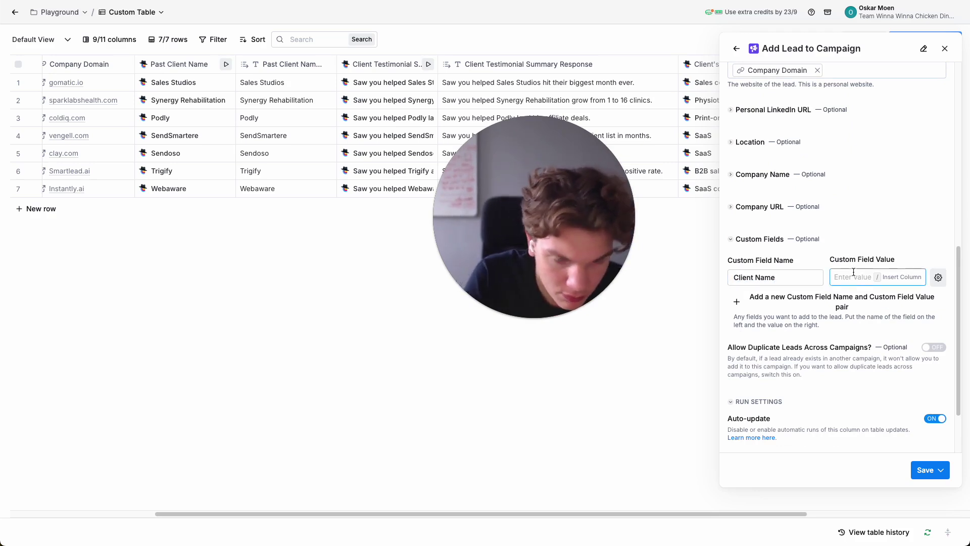
pyautogui.write('/')
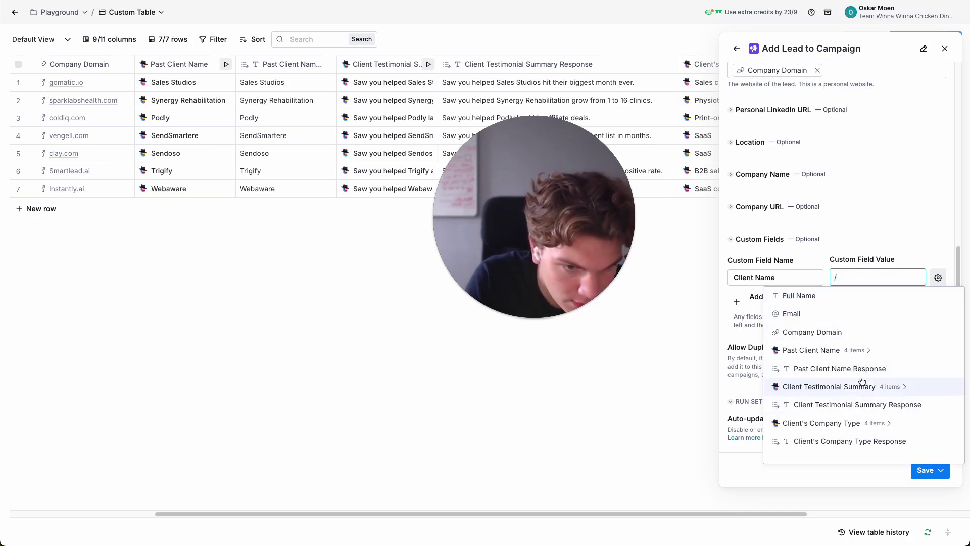
pyautogui.click(821, 369)
# - Add a second custom field named "Past client summary" and map it to the Client Testimonial Summary Response column
pyautogui.click(835, 302)
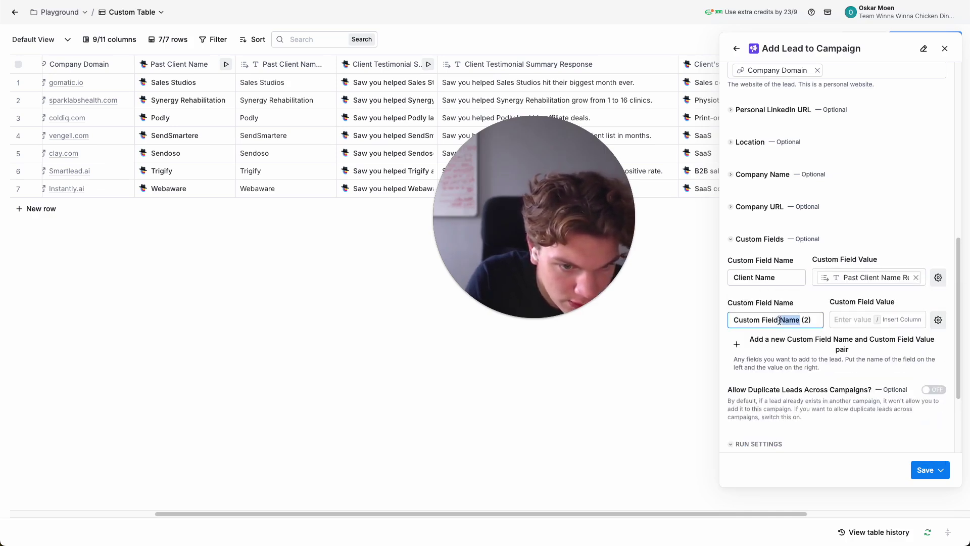
pyautogui.write('Cline')
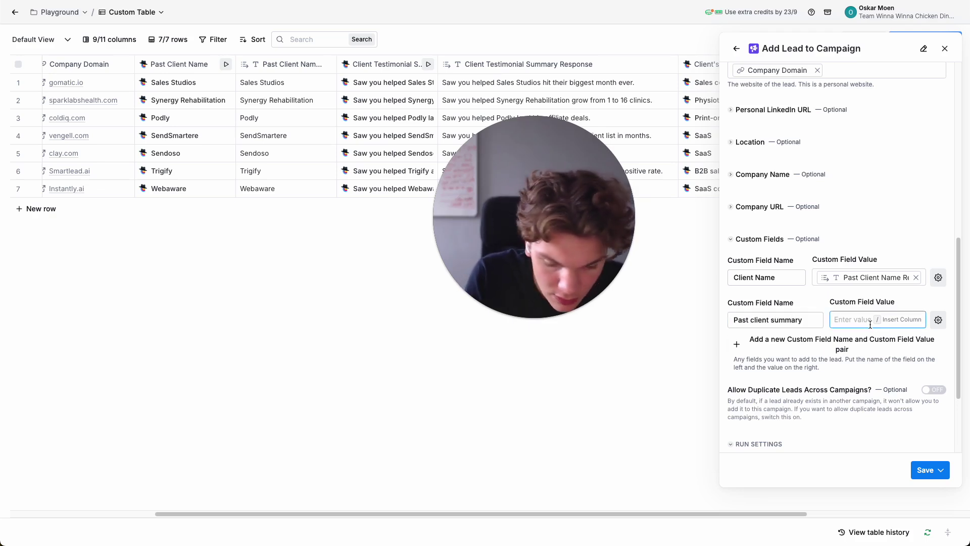
pyautogui.write('/')
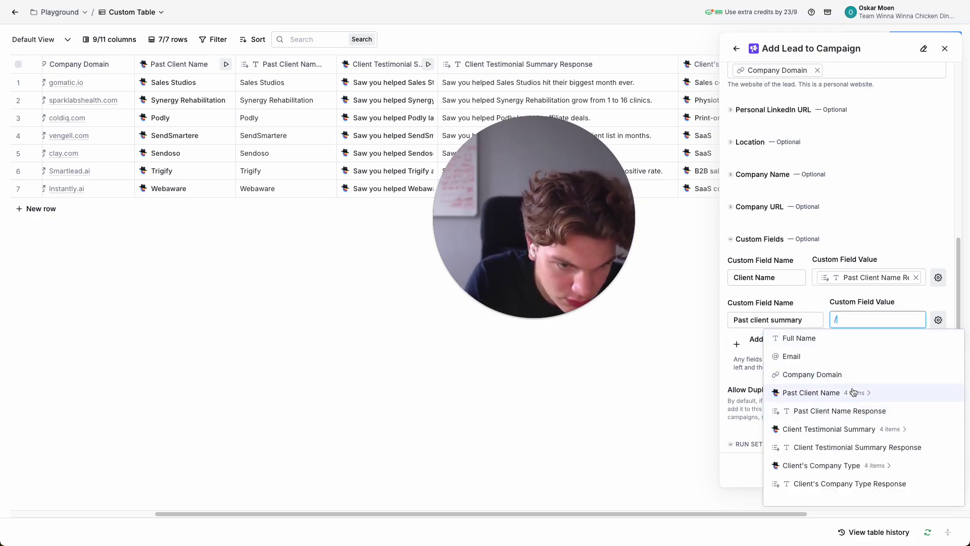
pyautogui.click(829, 447)
# - Add a third custom field named "Past client type" and map it to the Client's Company Type Response column
pyautogui.click(795, 341)
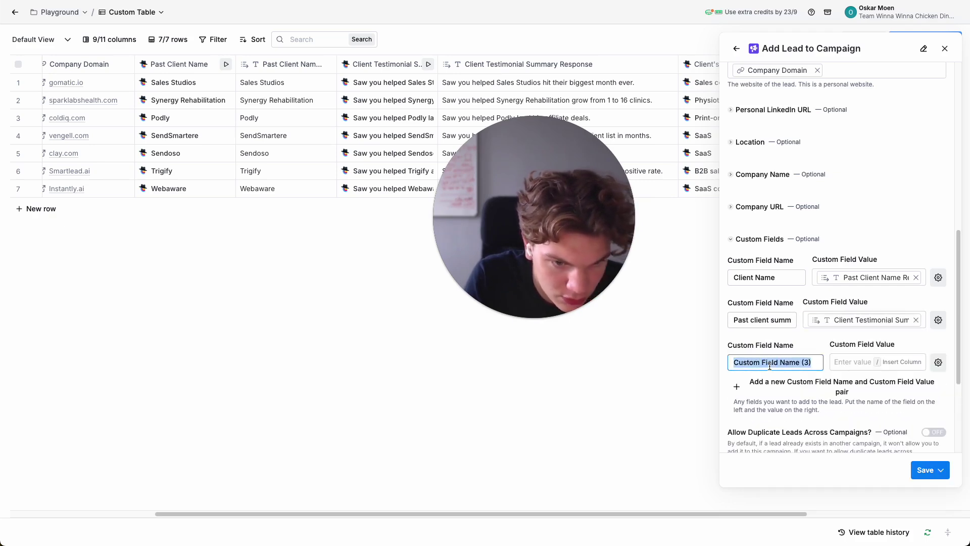
pyautogui.write('Past client type')
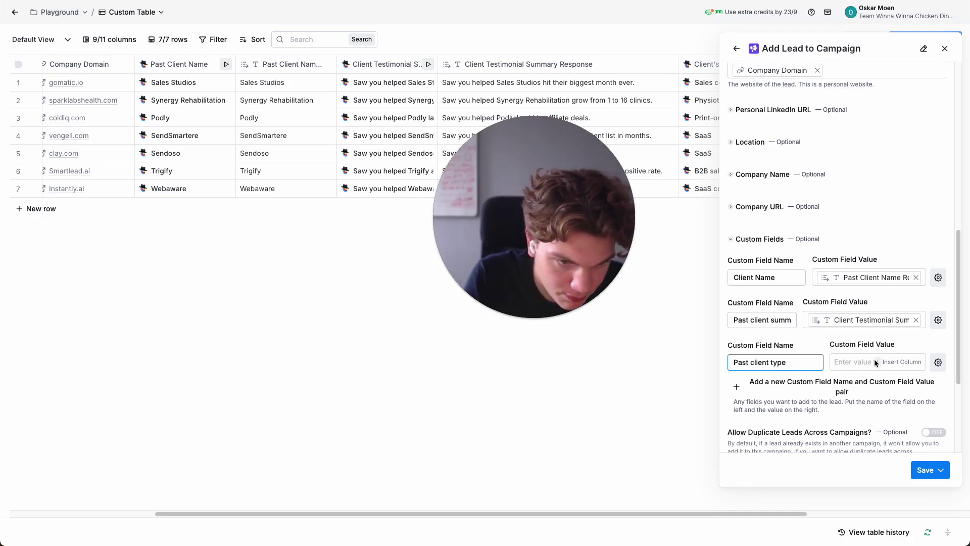
pyautogui.write('/')
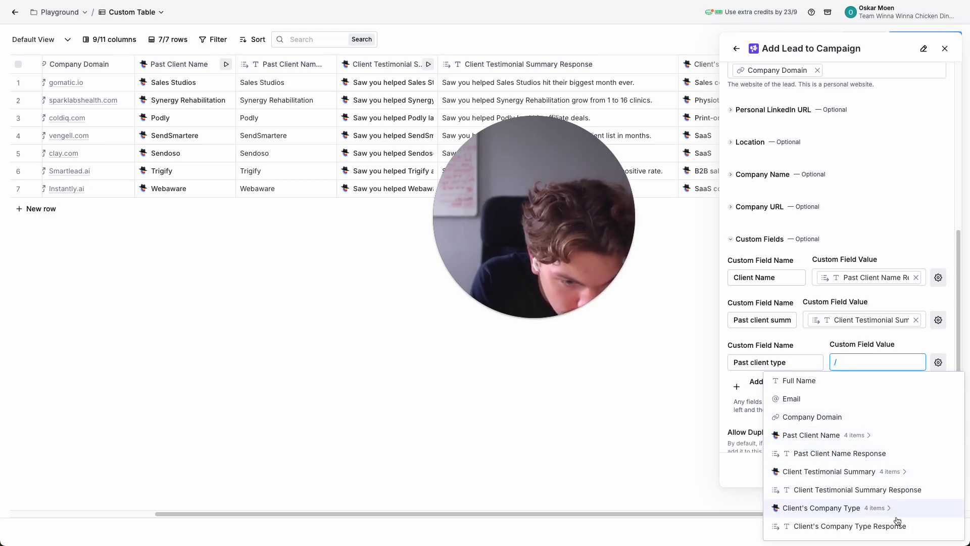
pyautogui.click(852, 532)
# - Save the campaign export and run it on the 7 rows in this view
pyautogui.scroll(-4, 838, 353)
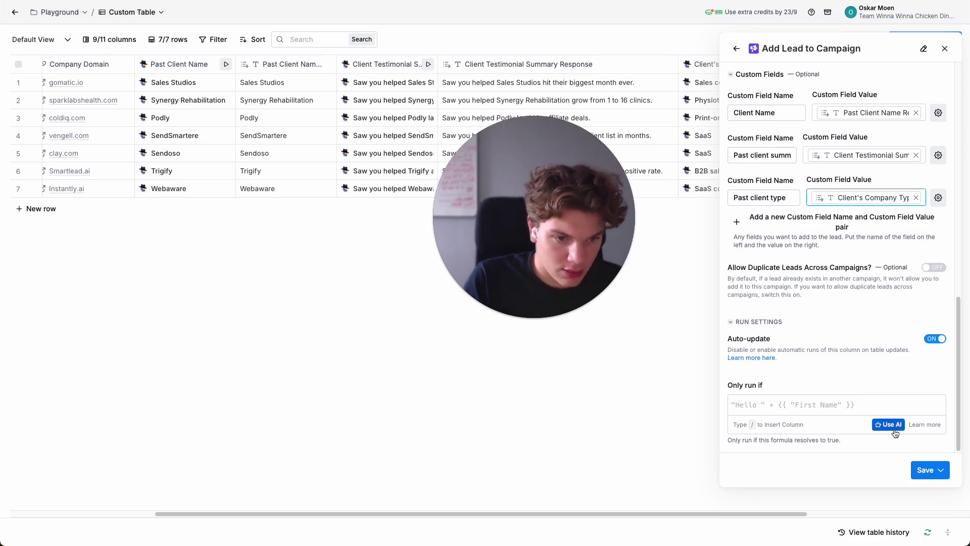
pyautogui.click(929, 466)
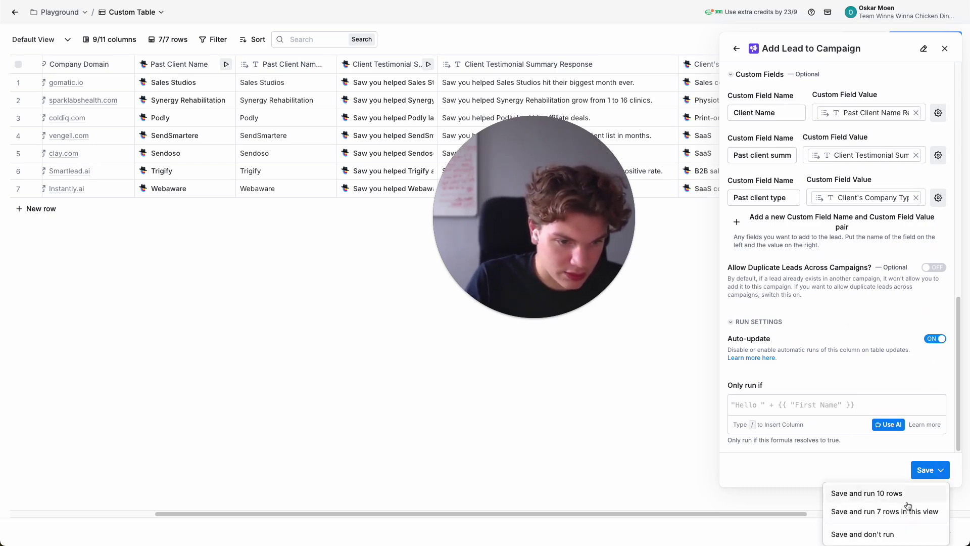
pyautogui.click(895, 513)
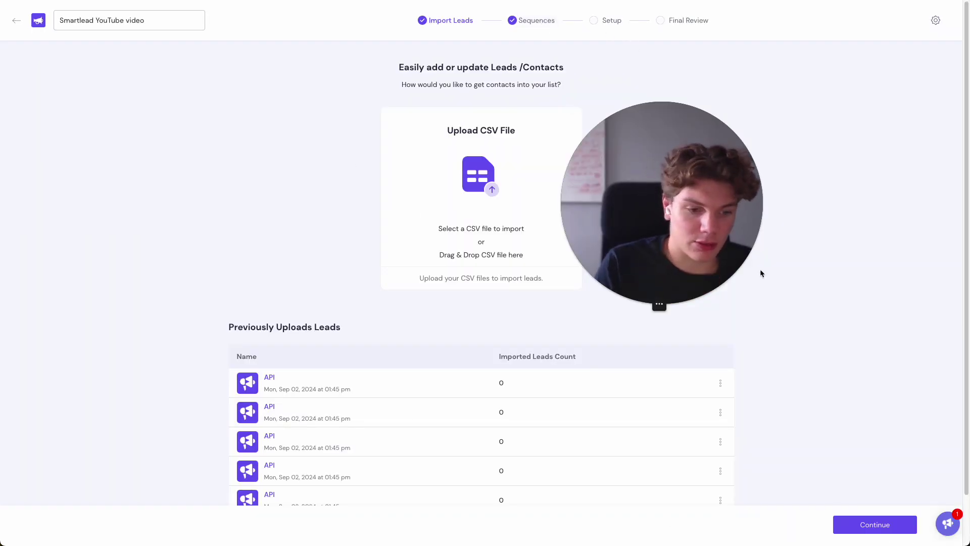
# - Switch to the "Smartlead YouTube video" campaign in Smartlead and paste the personalized outreach message into the Stage 1 email of its sequence
pyautogui.click(875, 524)
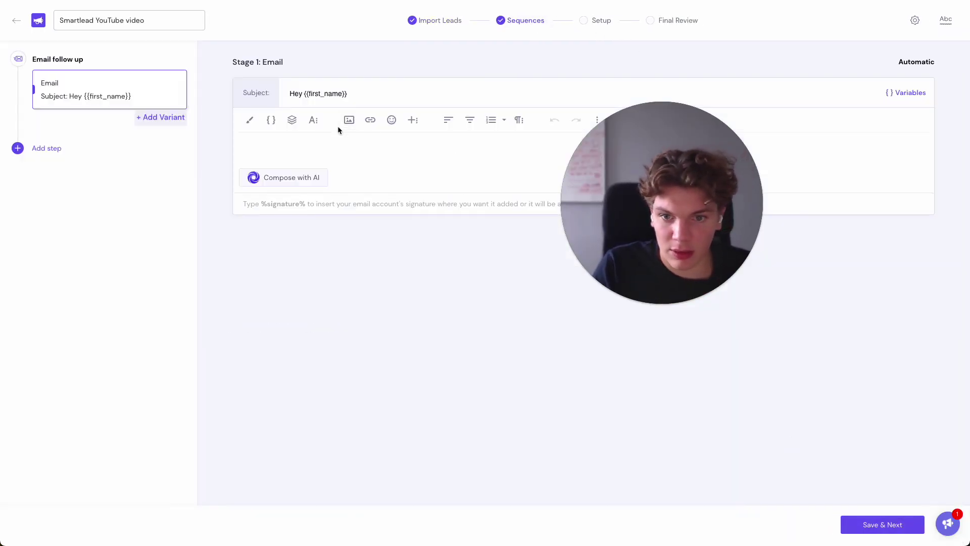
pyautogui.click(323, 6)
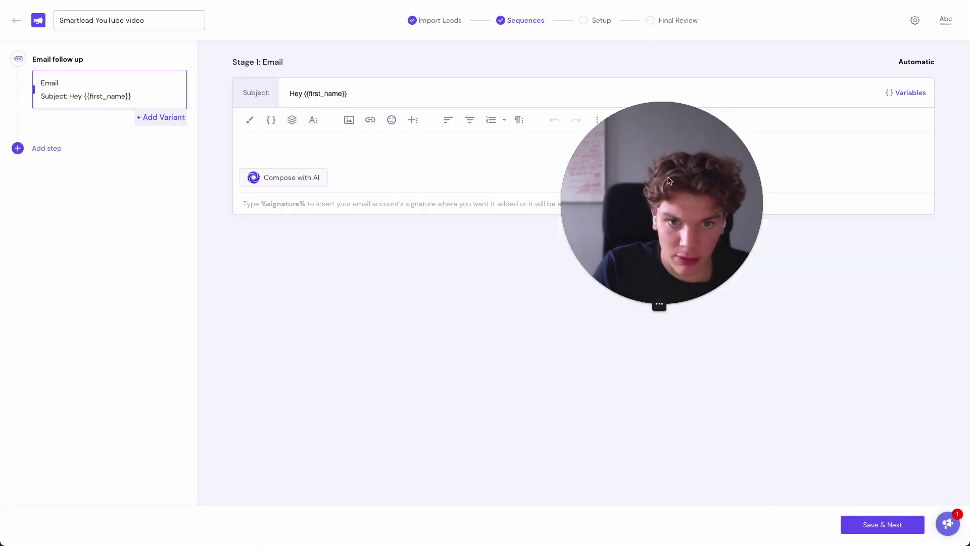
pyautogui.write('Hey Oskar, saw you helped Sales Studios reach their biggest month ever.  If I can help you sign 8 email marketing agencies similar to Sales Studios on a pay-per-client basis, would you be open to hearing more about it?  //Oskar')
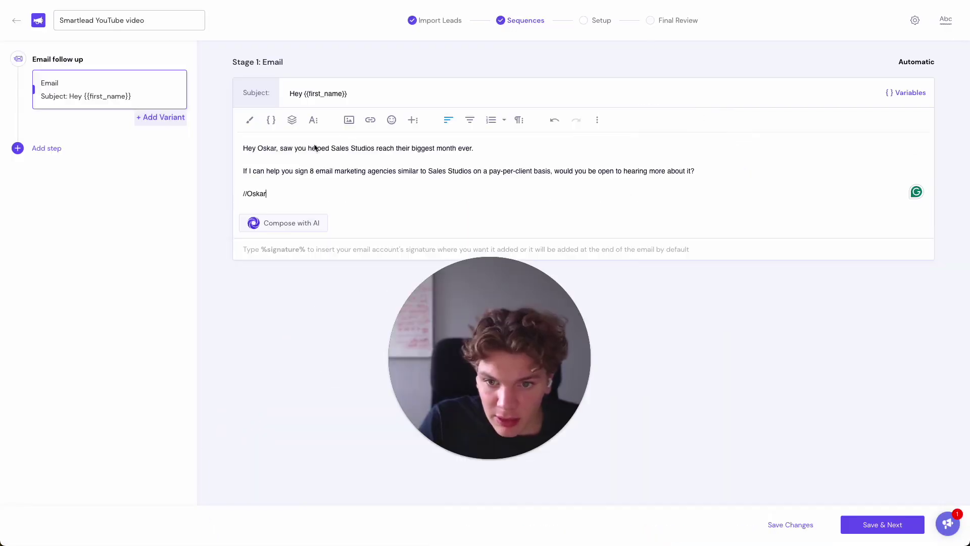
# - Replace the recipient's name in the email greeting with the {{first_name}} variable
pyautogui.write('{{')
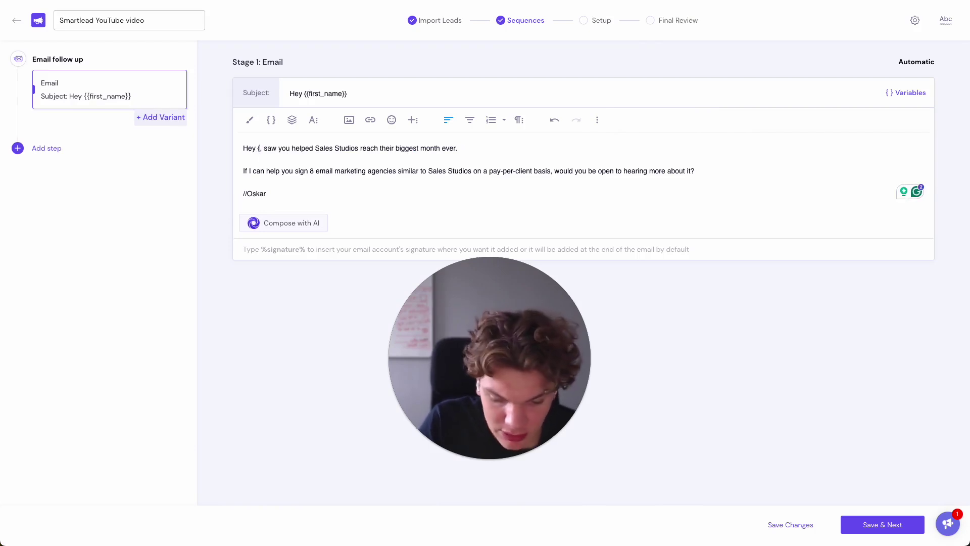
pyautogui.click(303, 163)
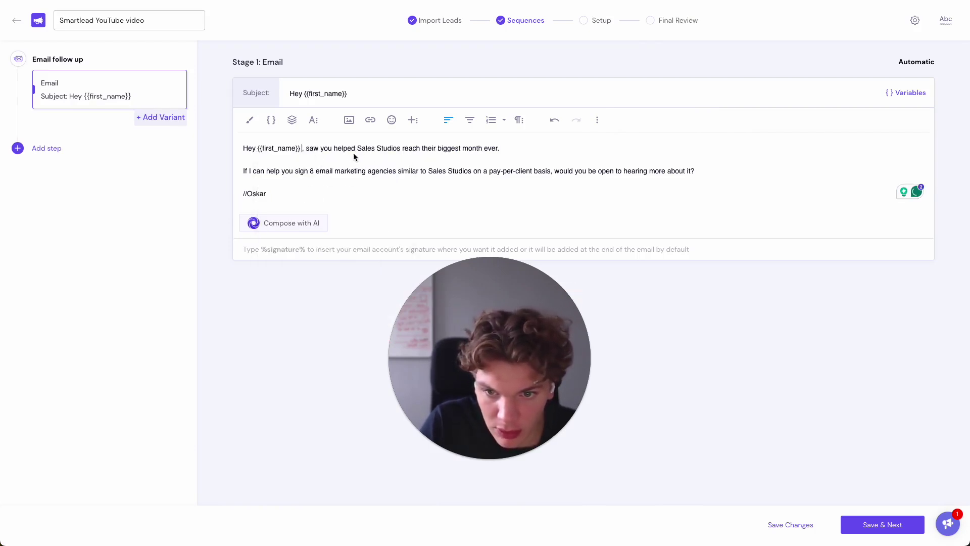
pyautogui.press('BackSpace')
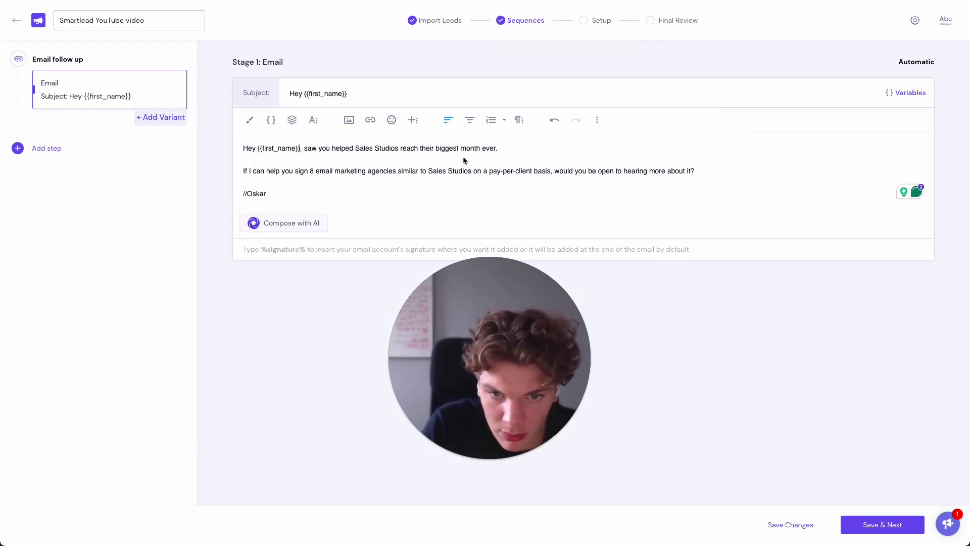
# - Replace the testimonial text after the greeting with the {{Past client summary}} variable followed by a period
pyautogui.moveTo(423, 153); pyautogui.dragTo(303, 157)
pyautogui.press('BackSpace')
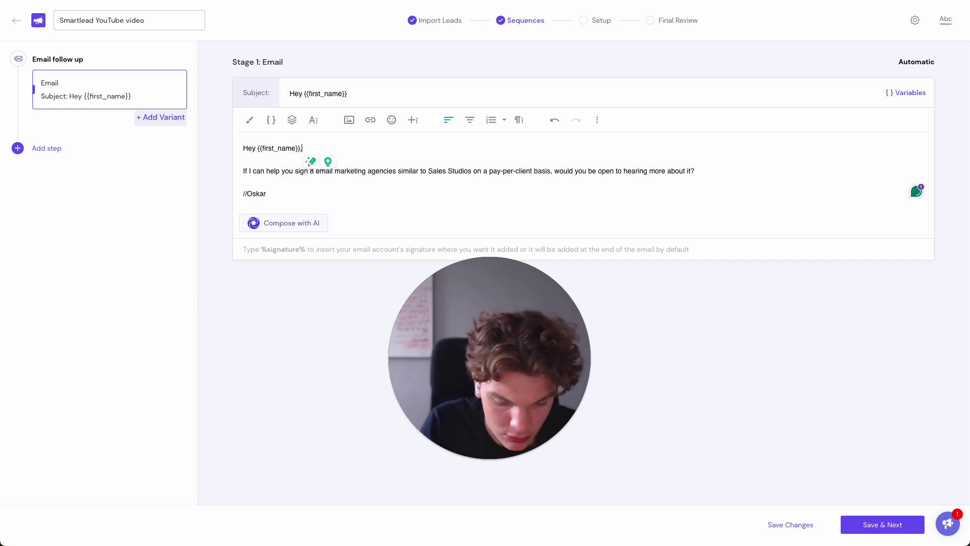
pyautogui.write('{{')
pyautogui.scroll(-3, 362, 247)
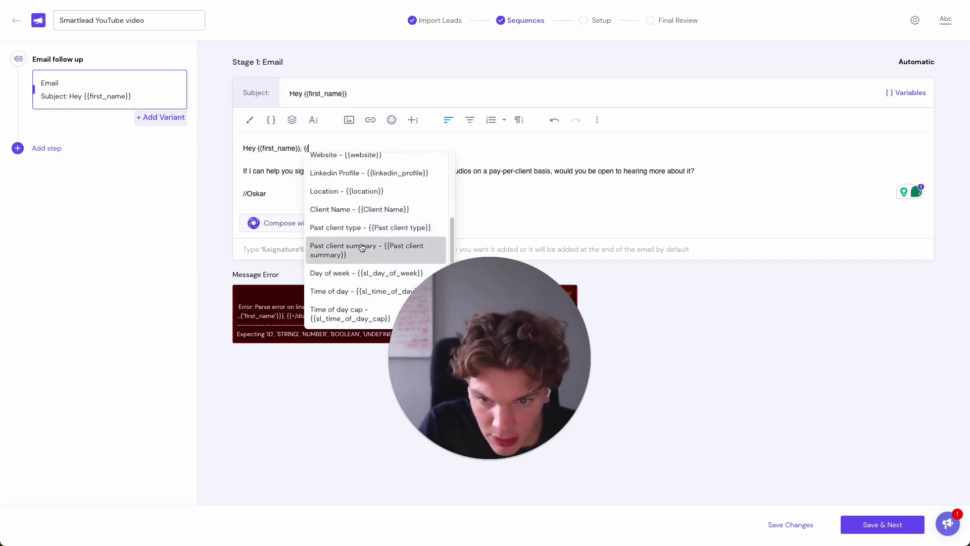
pyautogui.click(375, 257)
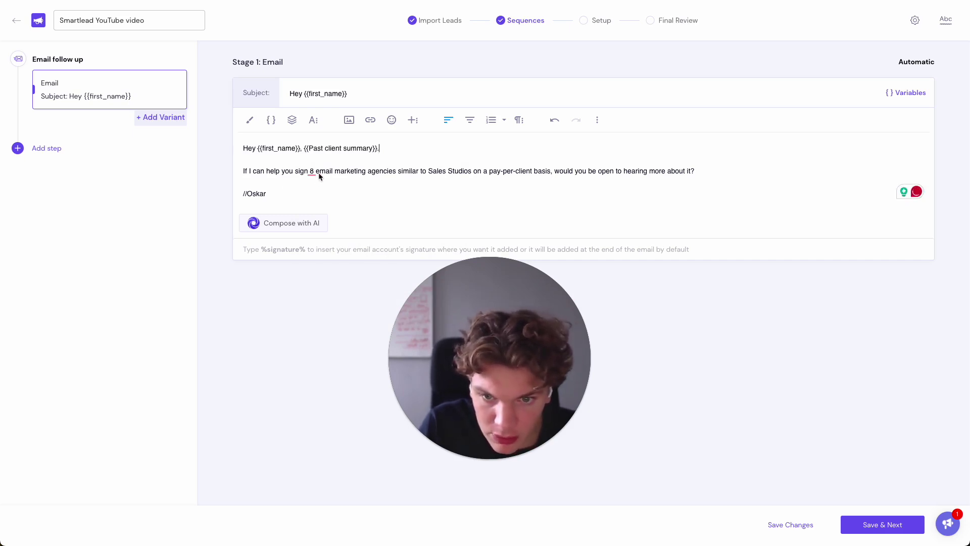
# - Replace "email marketing agencies" in the offer sentence with the {{Past client type}} variable followed by "clients"
pyautogui.moveTo(317, 174); pyautogui.dragTo(362, 175)
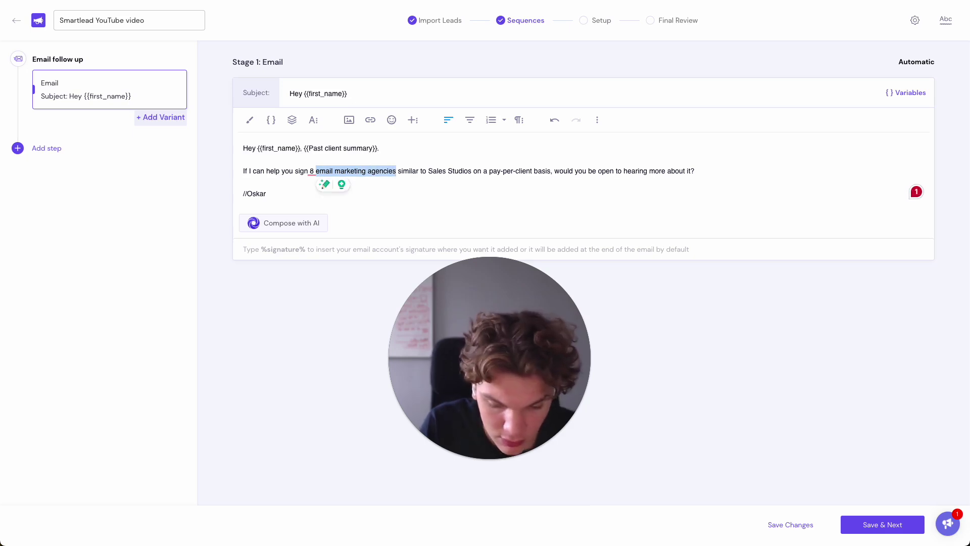
pyautogui.write('{{')
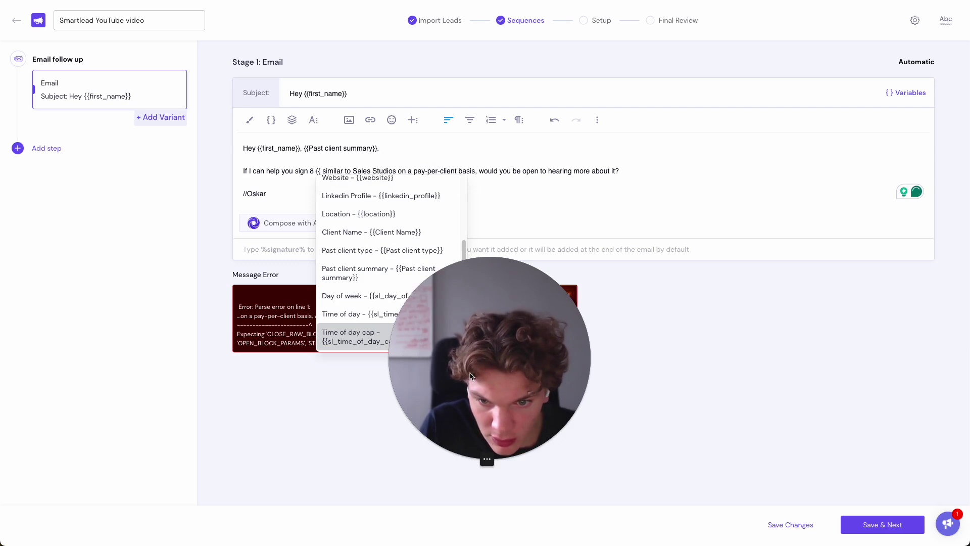
pyautogui.click(353, 252)
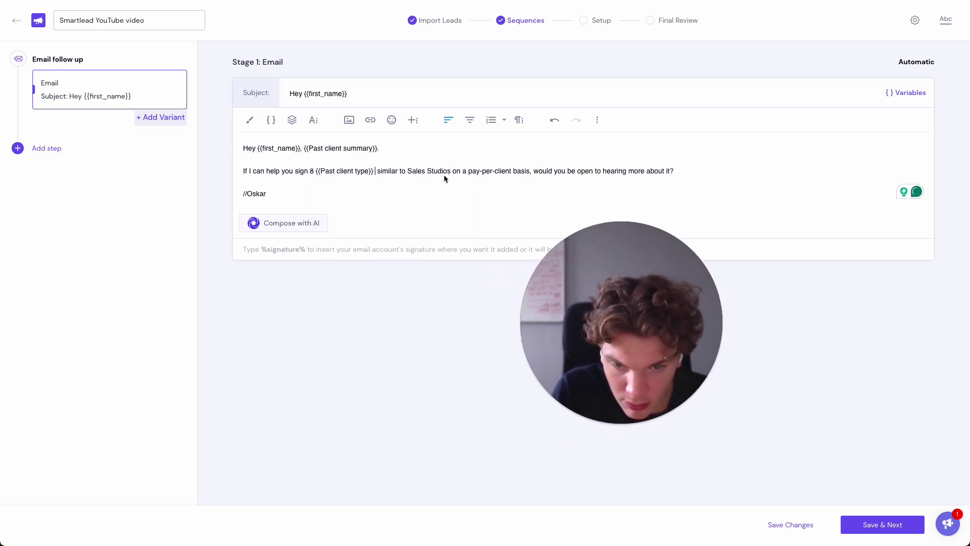
pyautogui.write('clients')
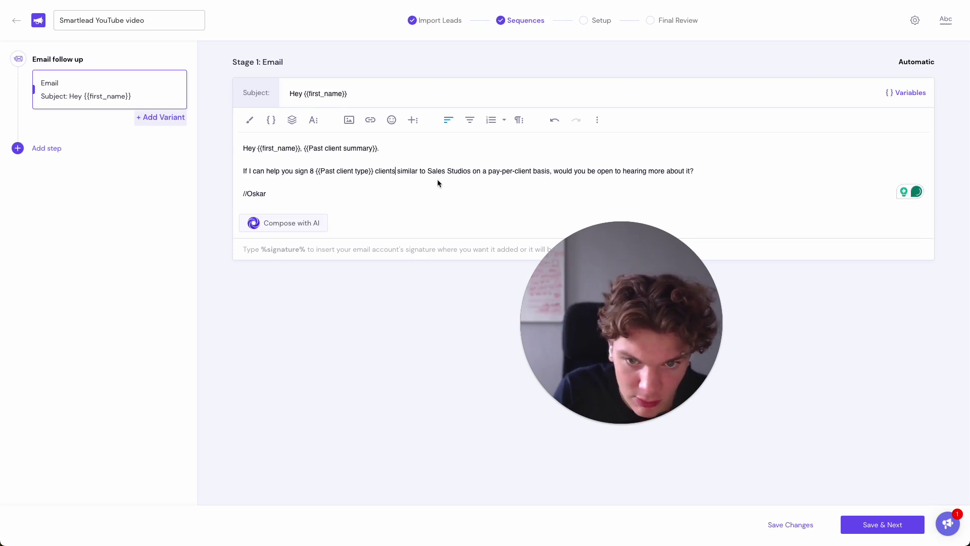
# - Replace "Sales Studios" in the offer sentence with the {{Client Name}} variable
pyautogui.doubleClick(460, 172)
pyautogui.press('BackSpace')
pyautogui.press('BackSpace')
pyautogui.press('BackSpace')
pyautogui.press('BackSpace')
pyautogui.press('BackSpace')
pyautogui.press('BackSpace')
pyautogui.press('BackSpace')
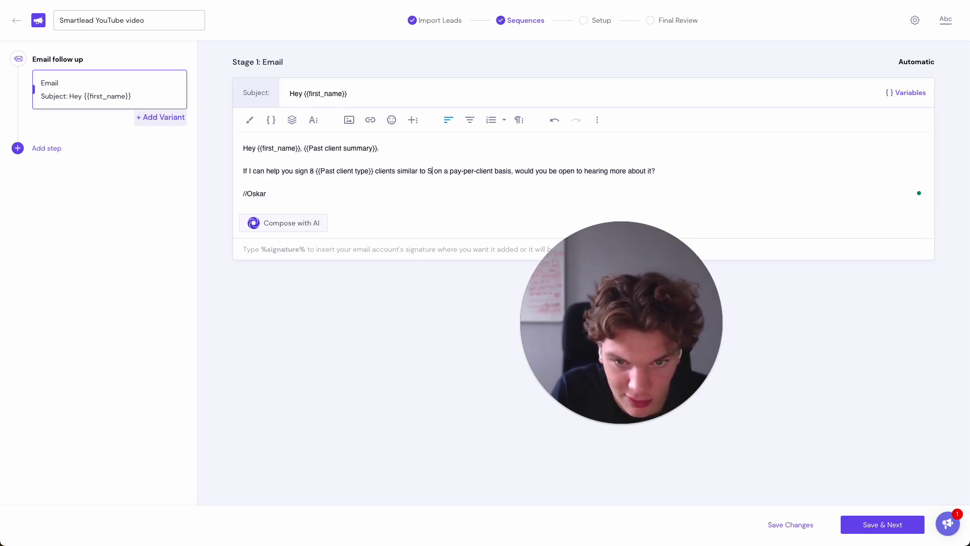
pyautogui.write('{{')
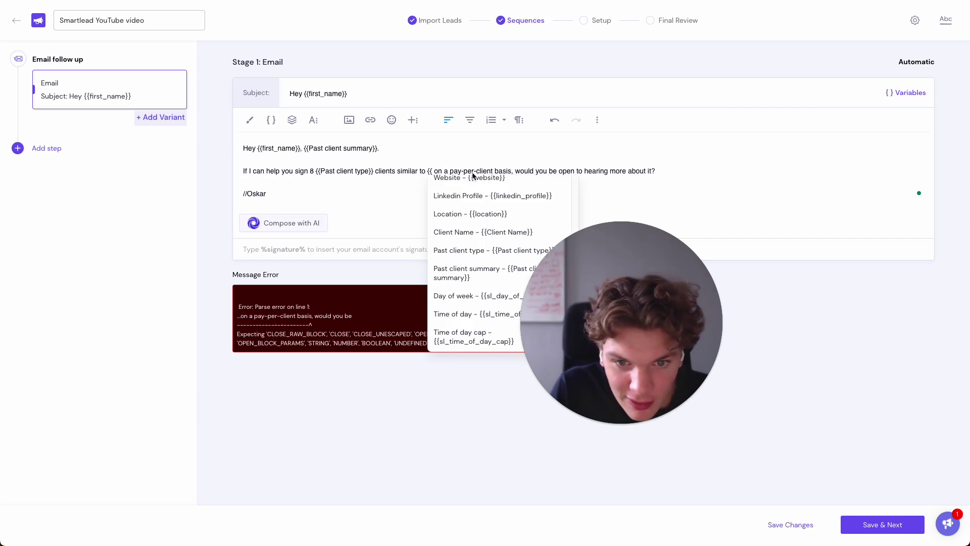
pyautogui.moveTo(604, 289); pyautogui.dragTo(730, 260)
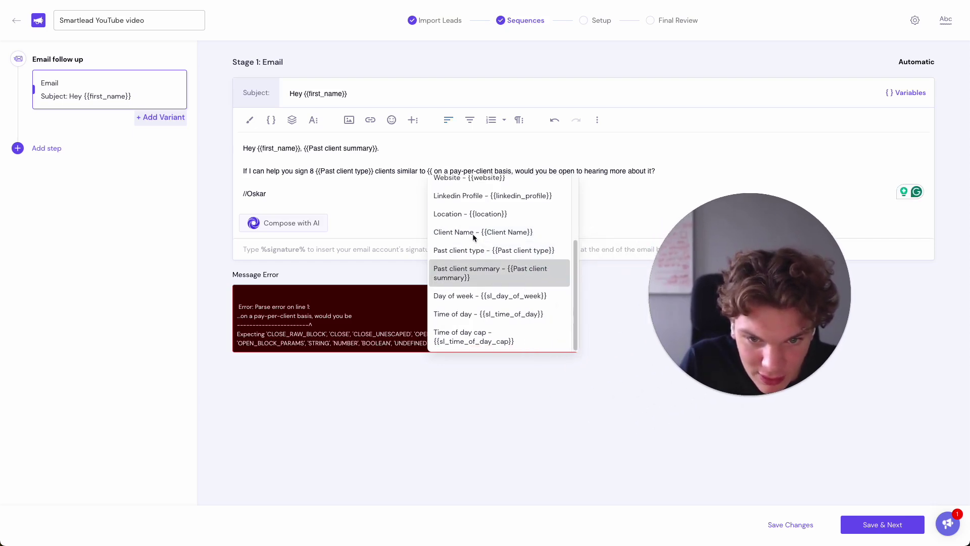
pyautogui.click(474, 235)
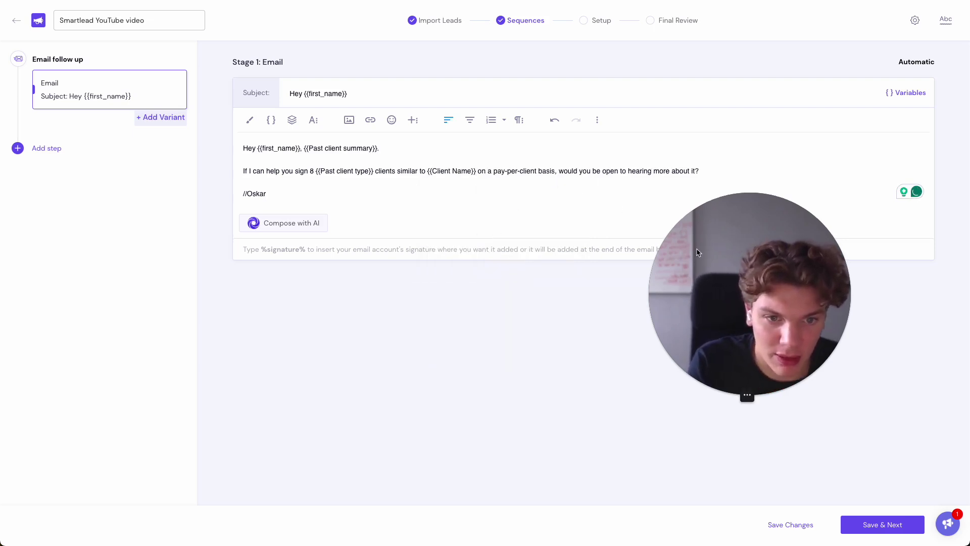
# - Save the email sequence, advance to the campaign setup and open the list of sender accounts
pyautogui.click(803, 524)
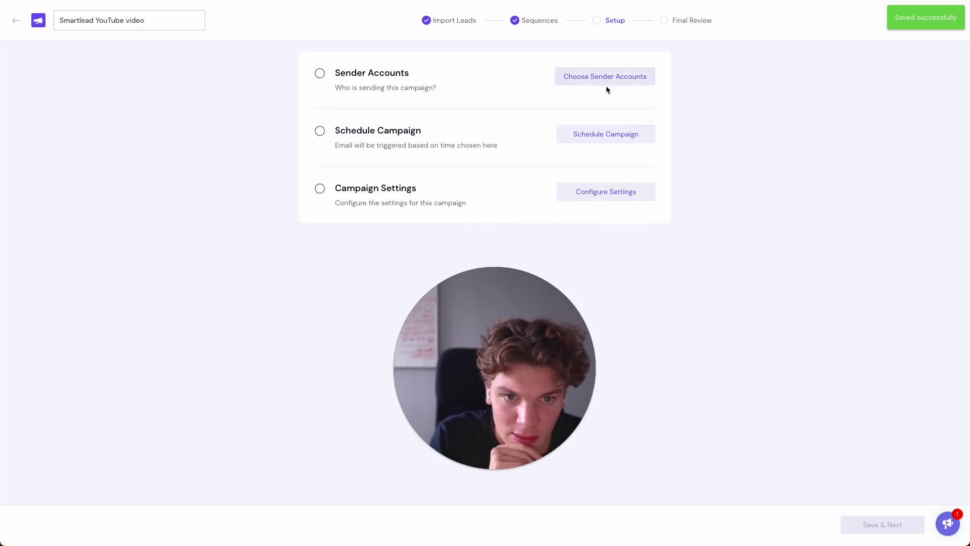
pyautogui.click(588, 84)
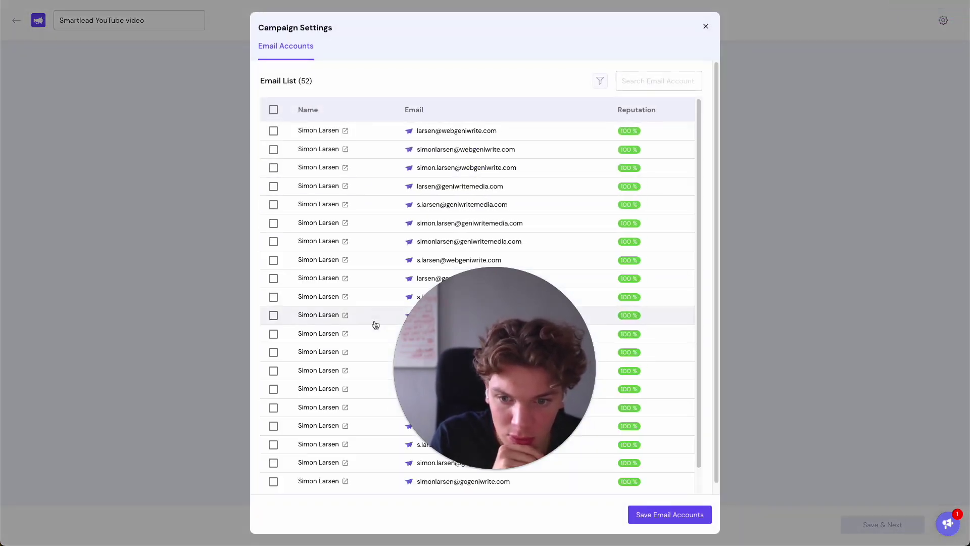
pyautogui.scroll(-2, 374, 322)
pyautogui.scroll(-5, 338, 354)
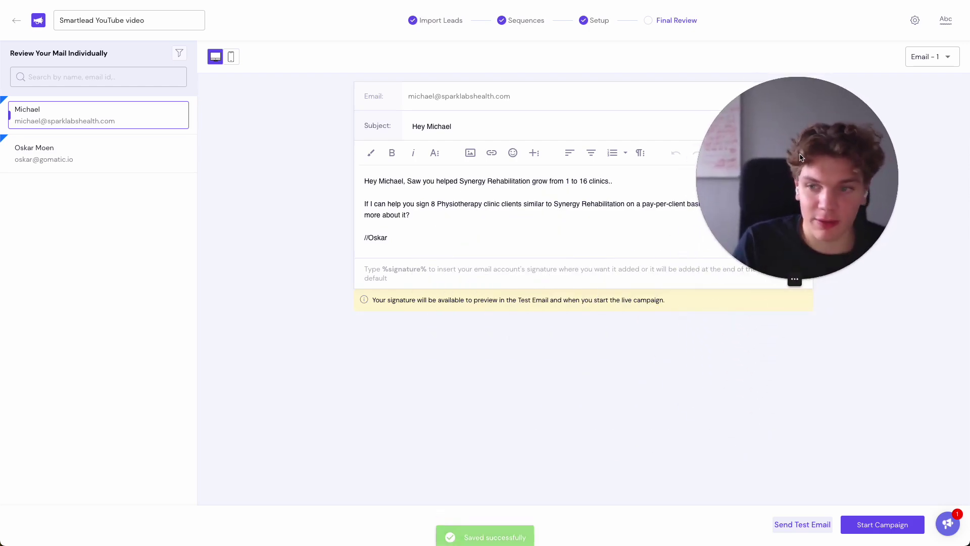
# - Remove the duplicate period after "16 clinics" in the first lead's email preview
pyautogui.moveTo(696, 238); pyautogui.dragTo(375, 445)
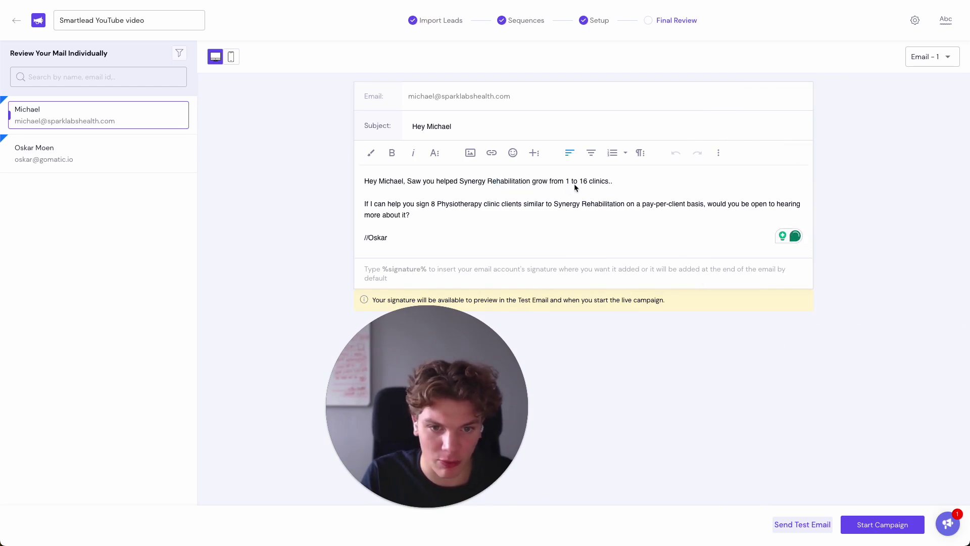
pyautogui.write('.')
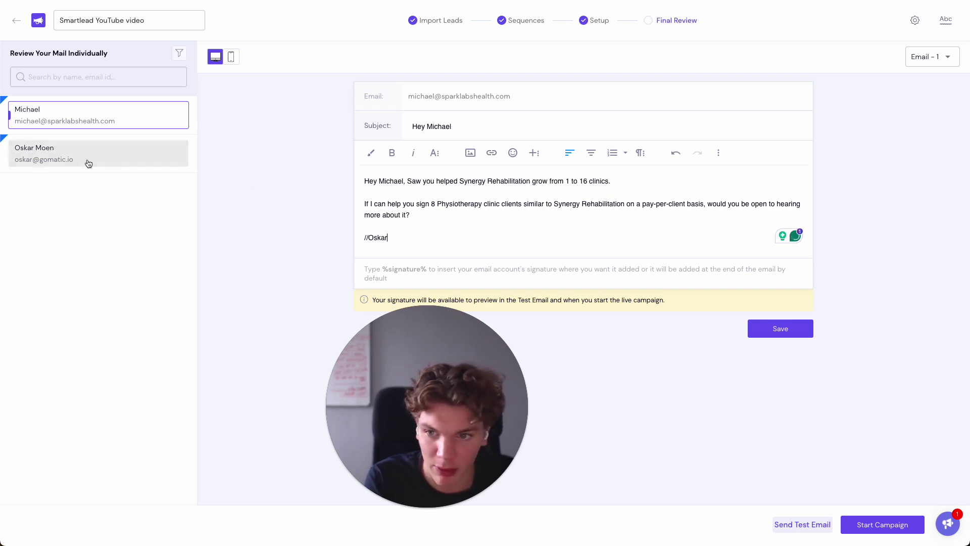
# - Open the second lead's email preview and delete the extra period after "biggest month ever"
pyautogui.click(120, 158)
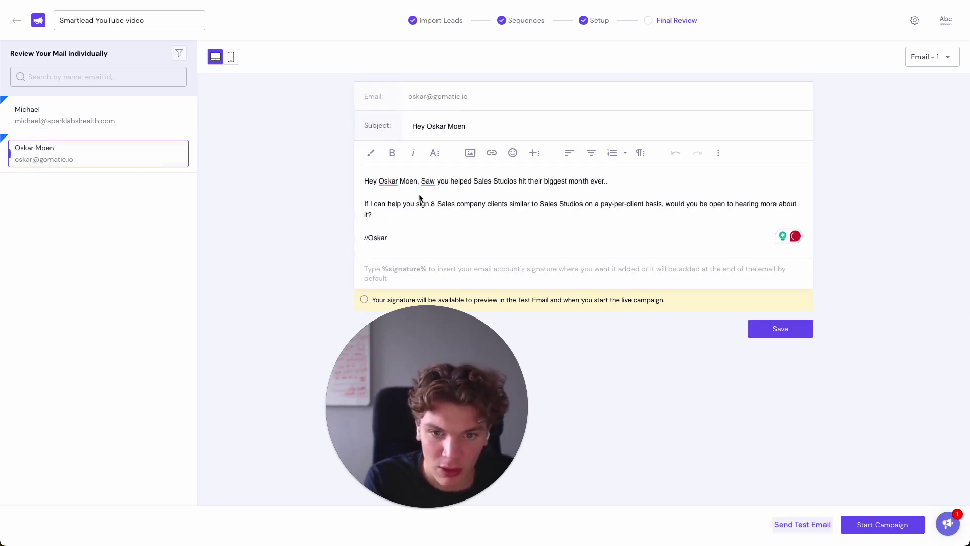
pyautogui.moveTo(410, 181)
pyautogui.mouseDown()
pyautogui.moveTo(383, 193)
pyautogui.moveTo(408, 184)
pyautogui.mouseUp()
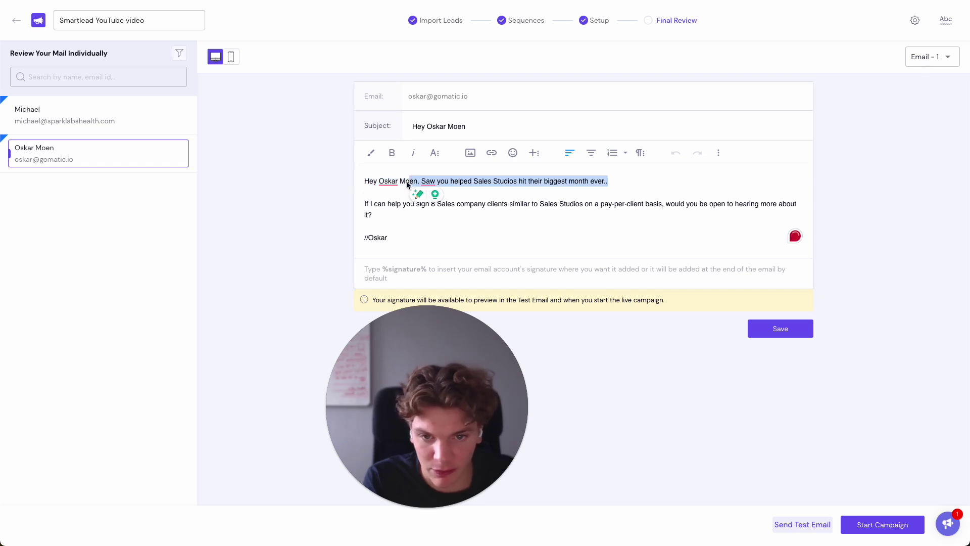
pyautogui.doubleClick(409, 181)
pyautogui.click(493, 203)
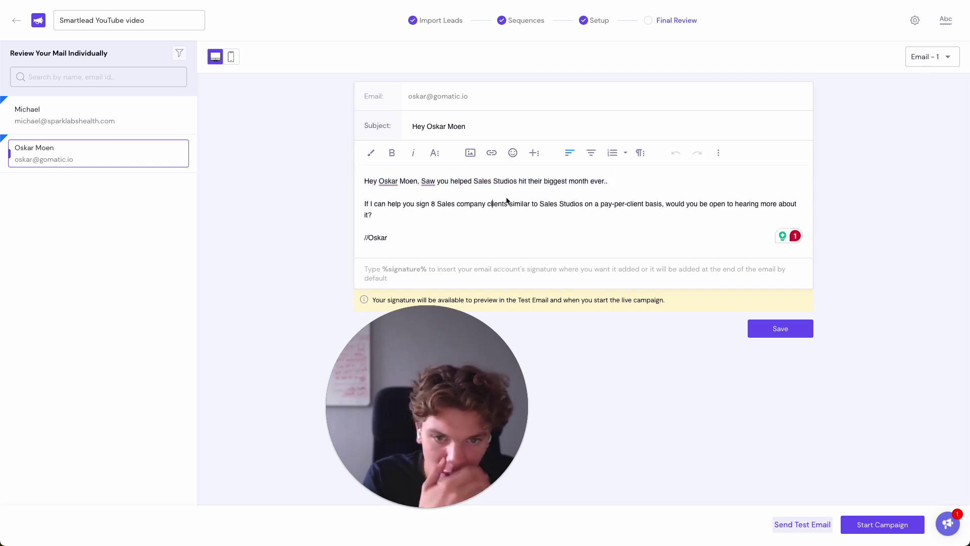
pyautogui.click(626, 186)
pyautogui.press('BackSpace')
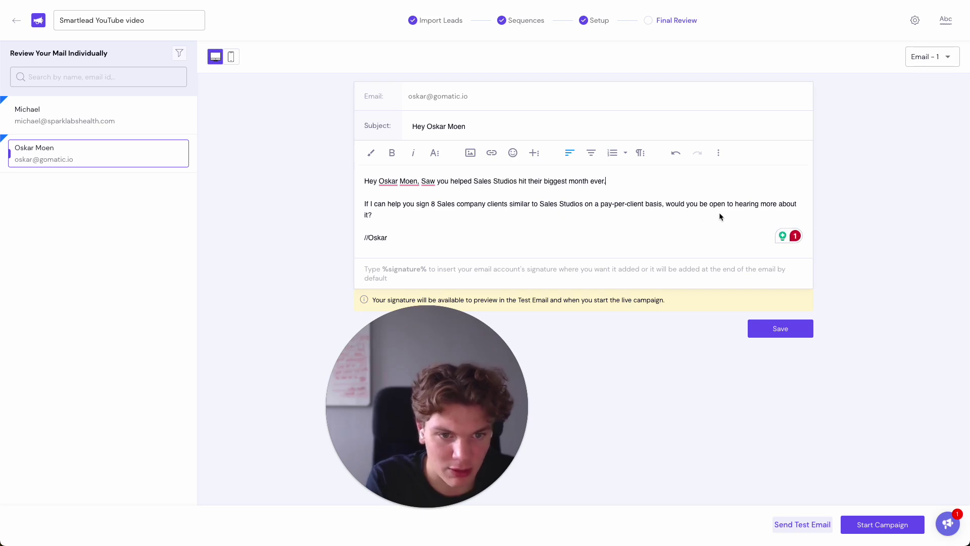
pyautogui.moveTo(448, 351); pyautogui.dragTo(646, 185)
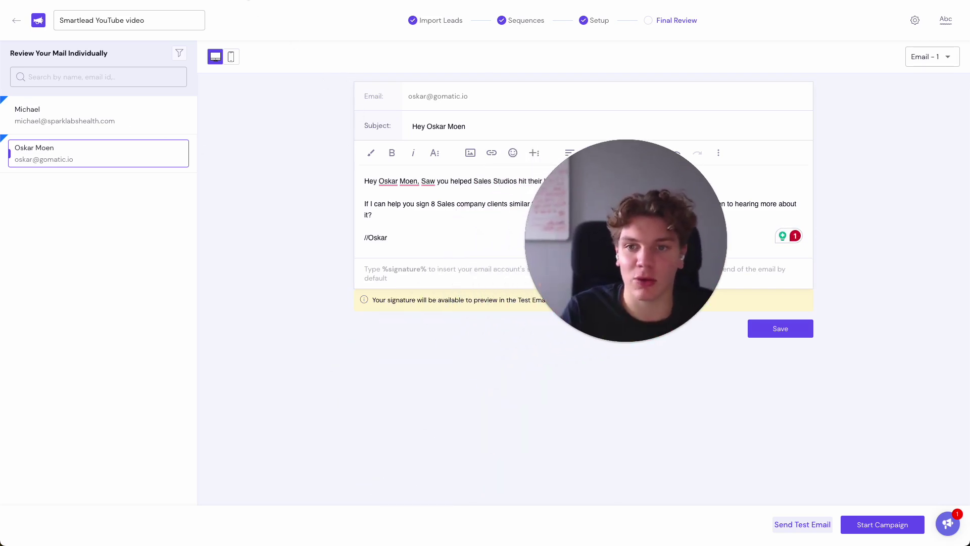
# - Switch back to the Clay table with the enriched leads
pyautogui.hotkey('ctrl', 'Tab')
pyautogui.moveTo(652, 241); pyautogui.dragTo(487, 212)
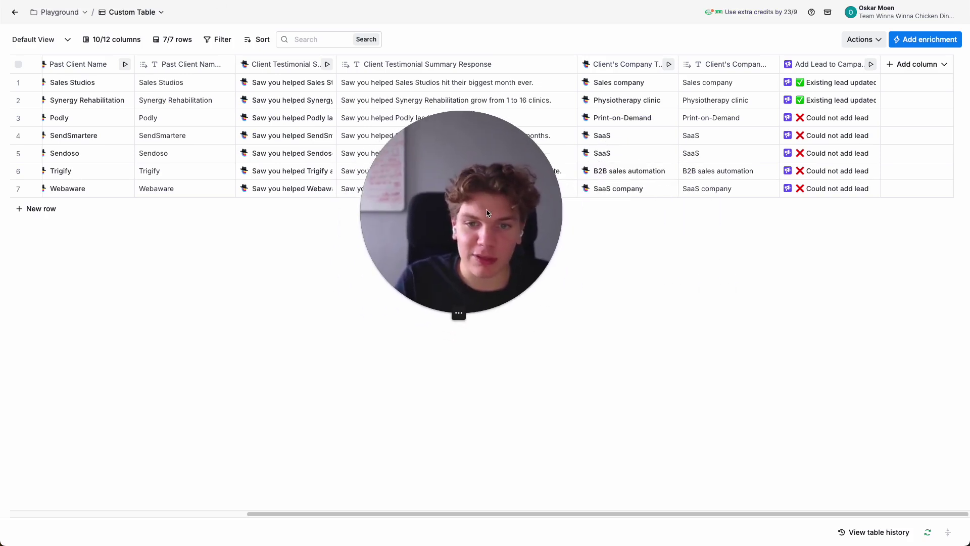